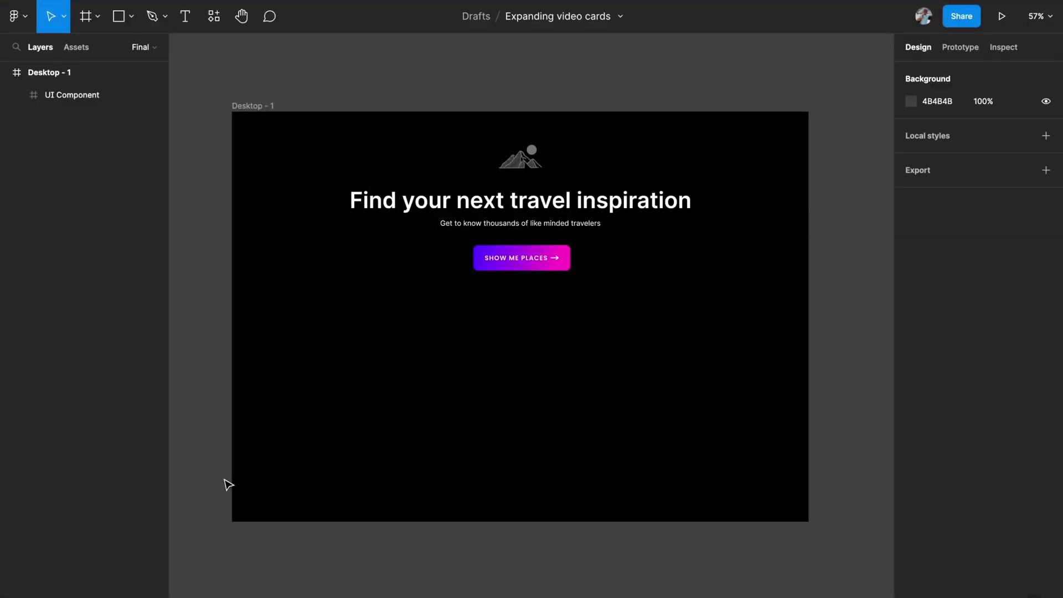
{"action": "left_click", "coordinate": [266, 106]}
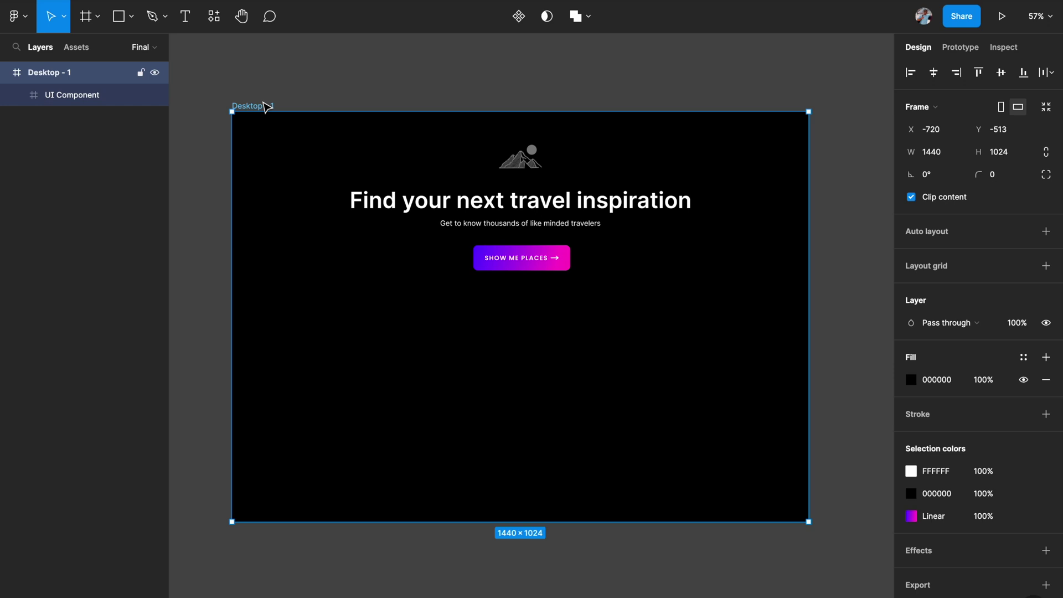
{"action": "left_click", "coordinate": [440, 184]}
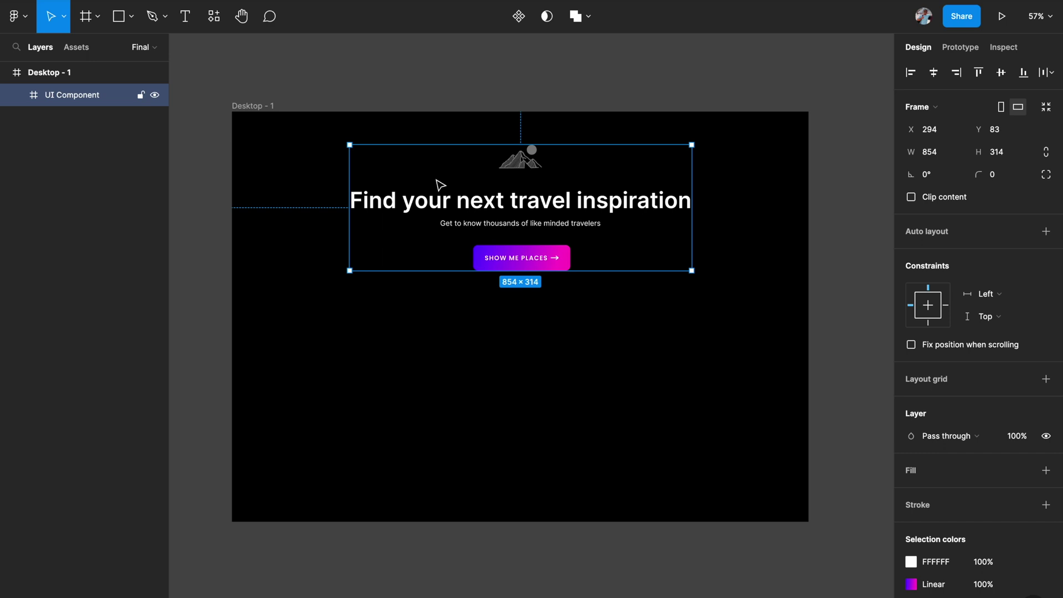
{"action": "left_click", "coordinate": [376, 396]}
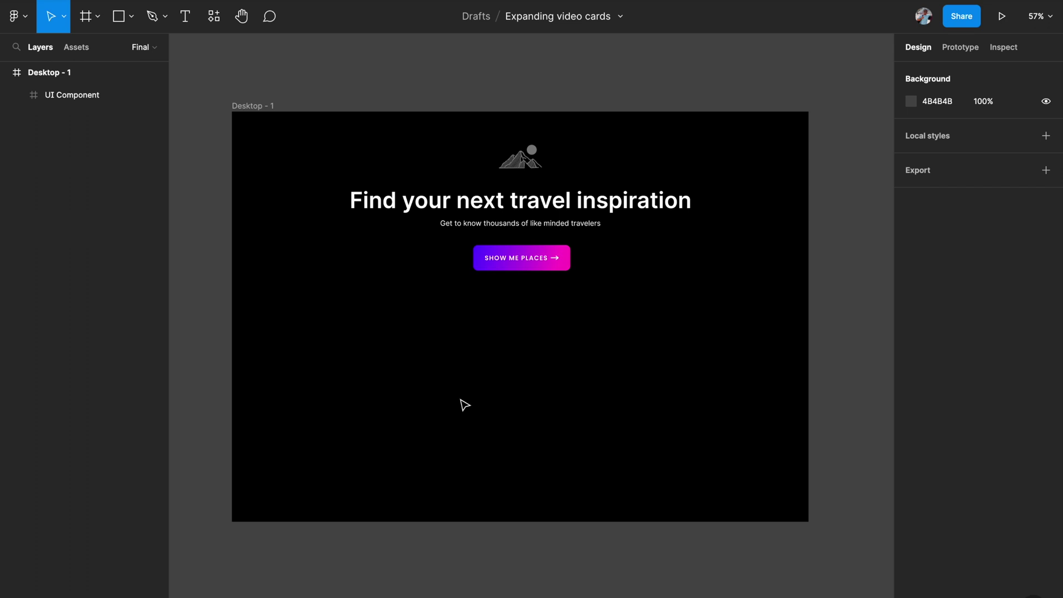
Step: Draw a frame about 232 × 465 below the gradient button in Desktop - 1 and give it a solid FFFFFF fill
{"action": "key", "text": "f"}
{"action": "mouse_move", "coordinate": [347, 279]}
{"action": "left_mouse_down"}
{"action": "mouse_move", "coordinate": [387, 332]}
{"action": "mouse_move", "coordinate": [441, 465]}
{"action": "left_mouse_up"}
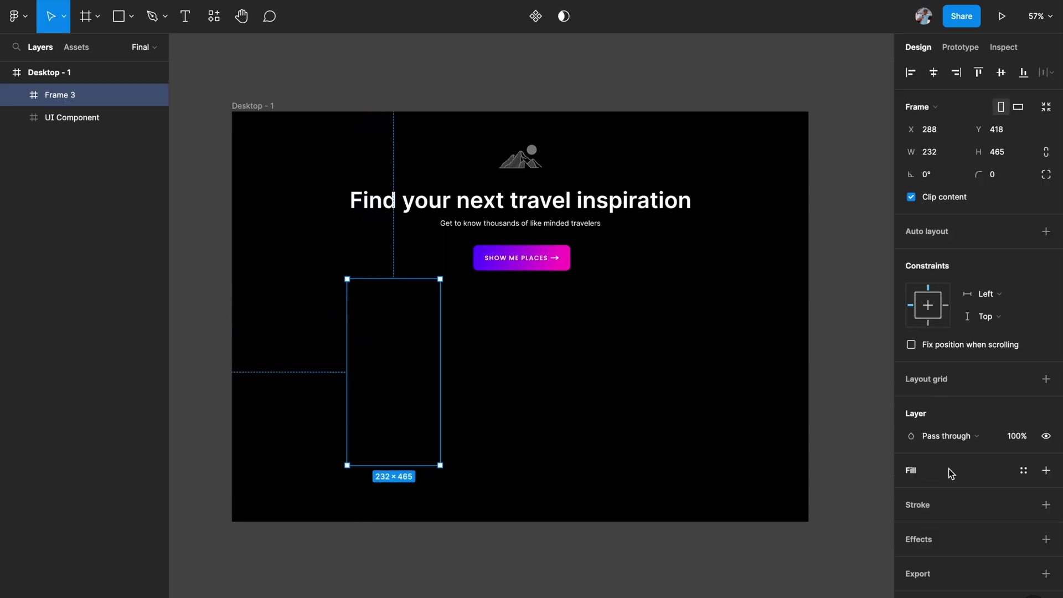
{"action": "left_click", "coordinate": [1046, 470]}
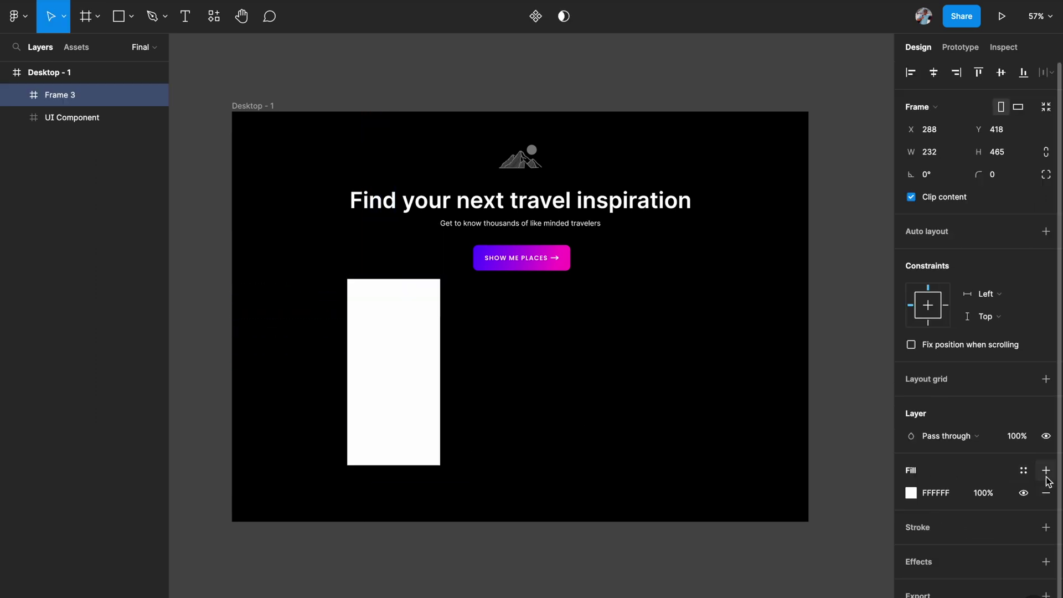
Step: Set the white frame's width to 250 and its height to 500
{"action": "left_click", "coordinate": [950, 157]}
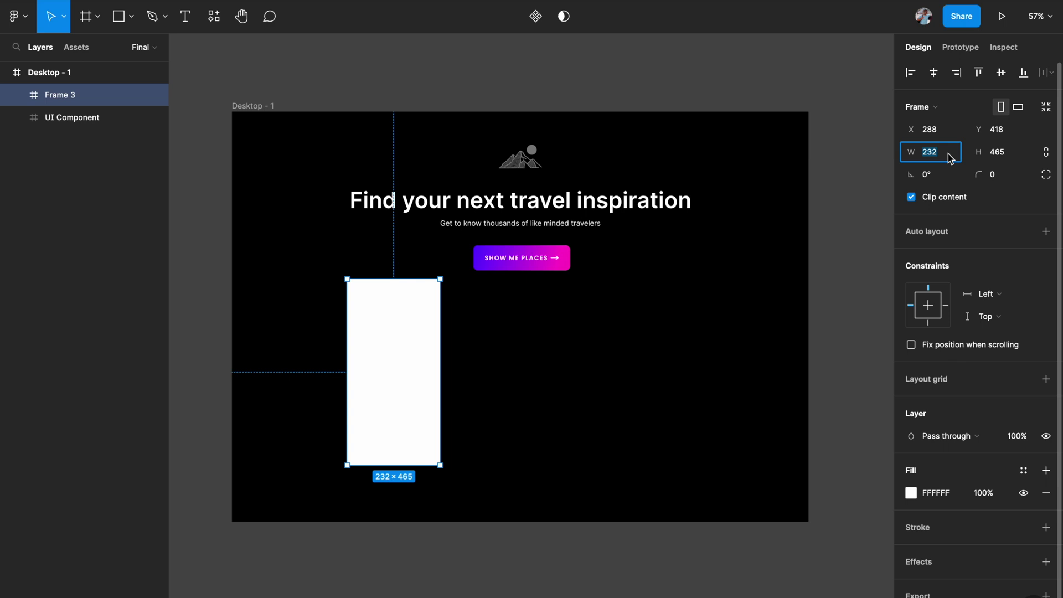
{"action": "type", "text": "252"}
{"action": "key", "text": "Return"}
{"action": "type", "text": "250"}
{"action": "key", "text": "Return"}
{"action": "left_click", "coordinate": [1015, 157]}
{"action": "type", "text": "500"}
{"action": "key", "text": "Return"}
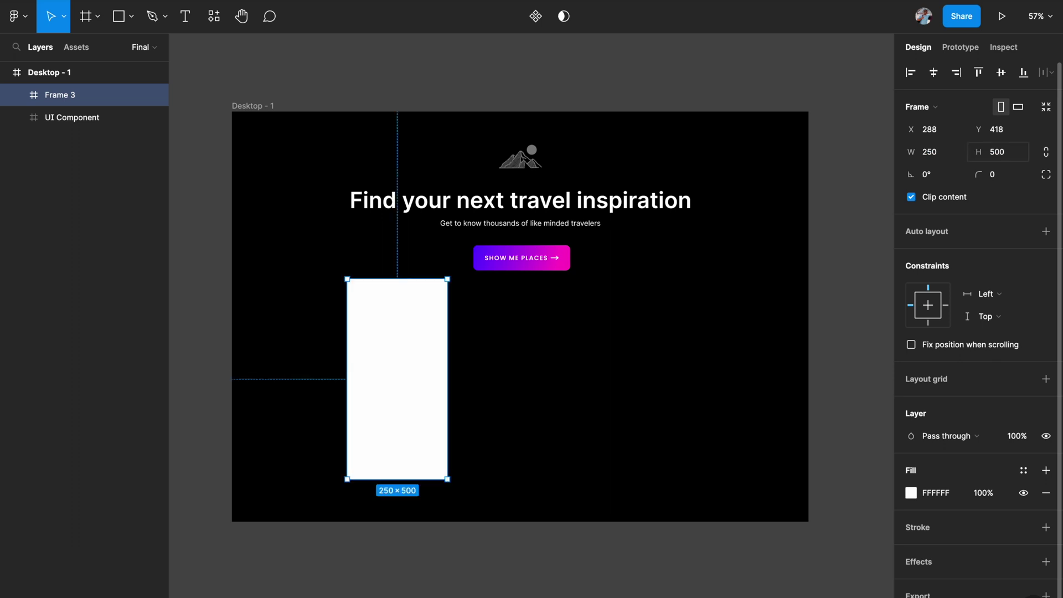
Step: Move the white frame out of Desktop - 1 onto the empty canvas to its right, at about X 1226, Y -274
{"action": "left_click_drag", "start_coordinate": [381, 310], "coordinate": [383, 356]}
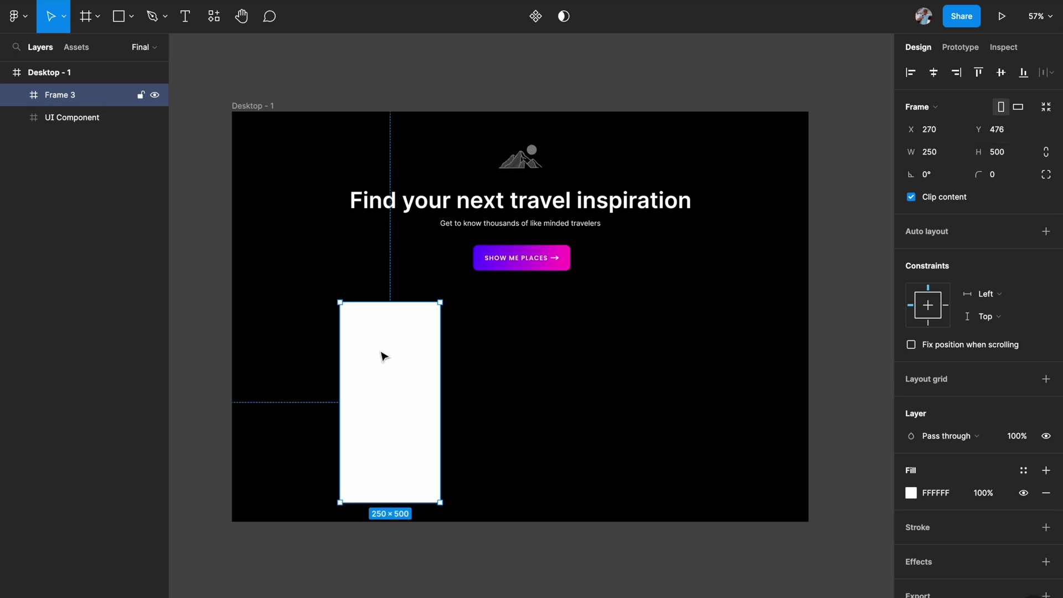
{"action": "scroll", "coordinate": [383, 356], "scroll_direction": "down", "scroll_amount": 2}
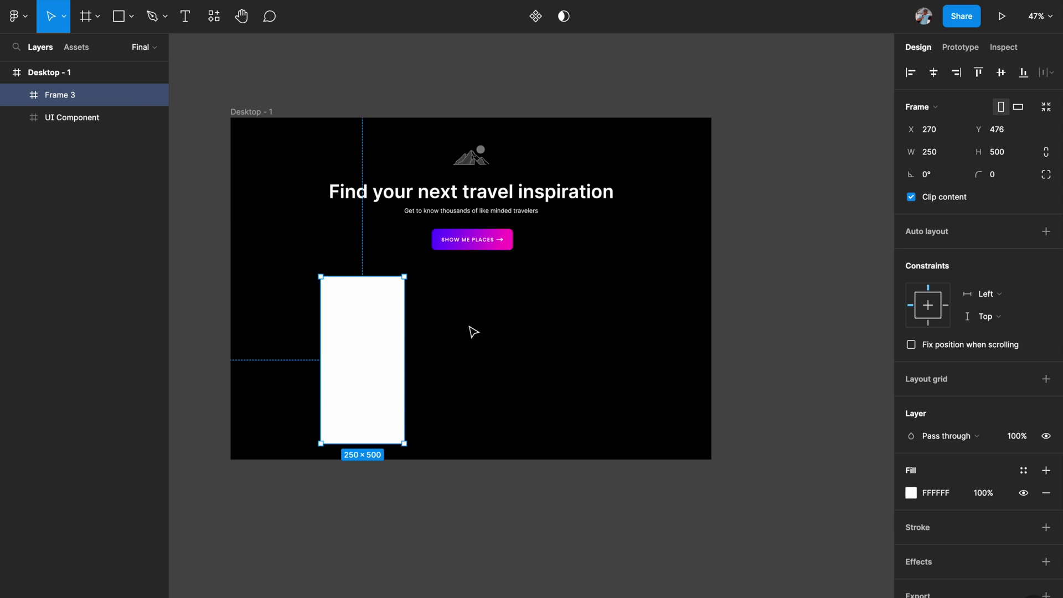
{"action": "scroll", "coordinate": [542, 331], "scroll_direction": "down", "scroll_amount": 2}
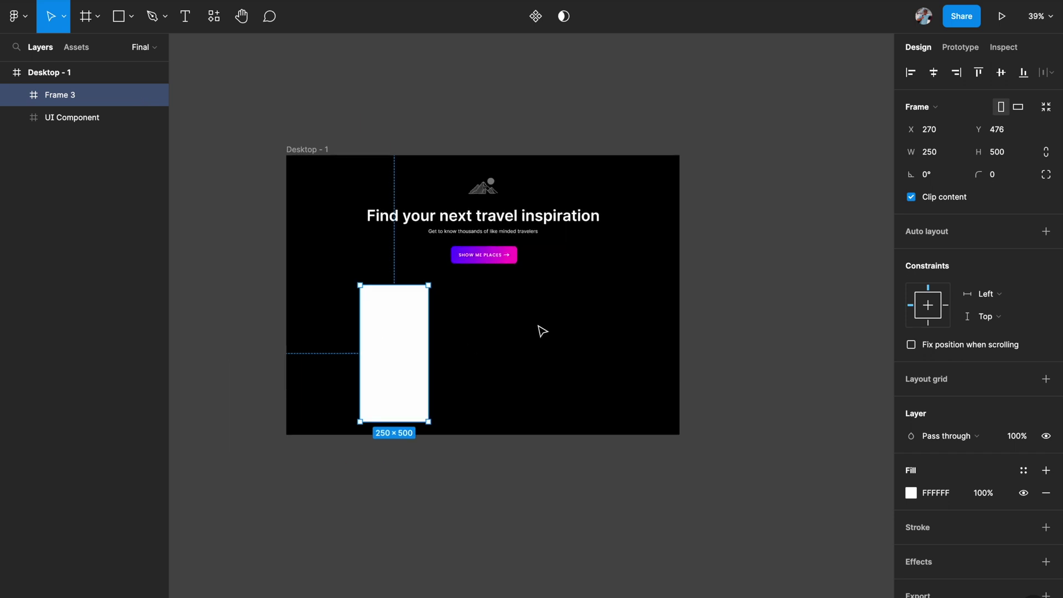
{"action": "left_click_drag", "start_coordinate": [404, 340], "coordinate": [863, 274]}
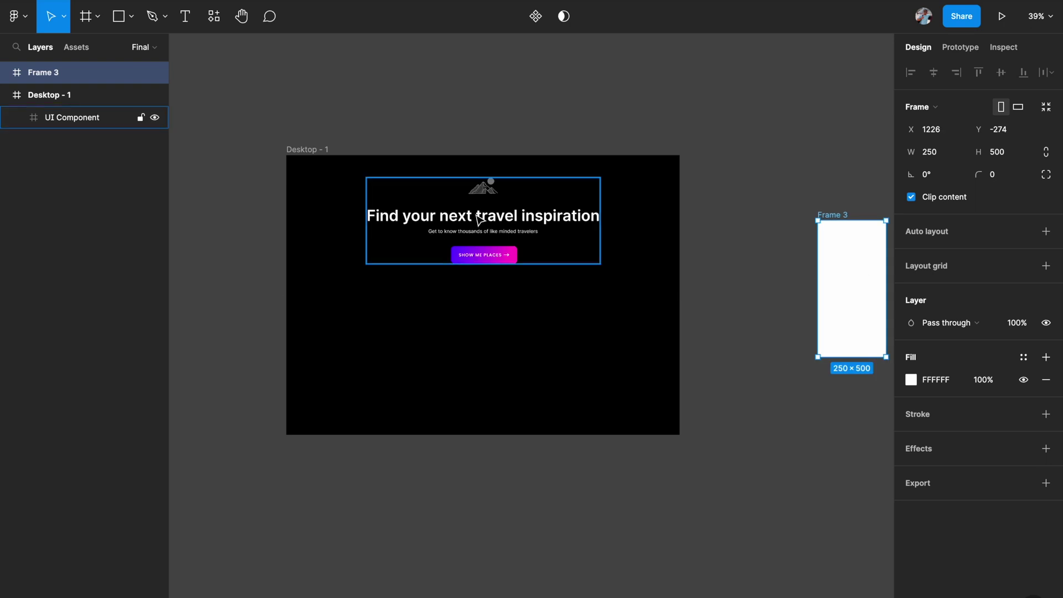
{"action": "scroll", "coordinate": [477, 216], "scroll_direction": "right", "scroll_amount": 5}
{"action": "scroll", "coordinate": [348, 199], "scroll_direction": "right", "scroll_amount": 5}
{"action": "scroll", "coordinate": [349, 199], "scroll_direction": "up", "scroll_amount": 5}
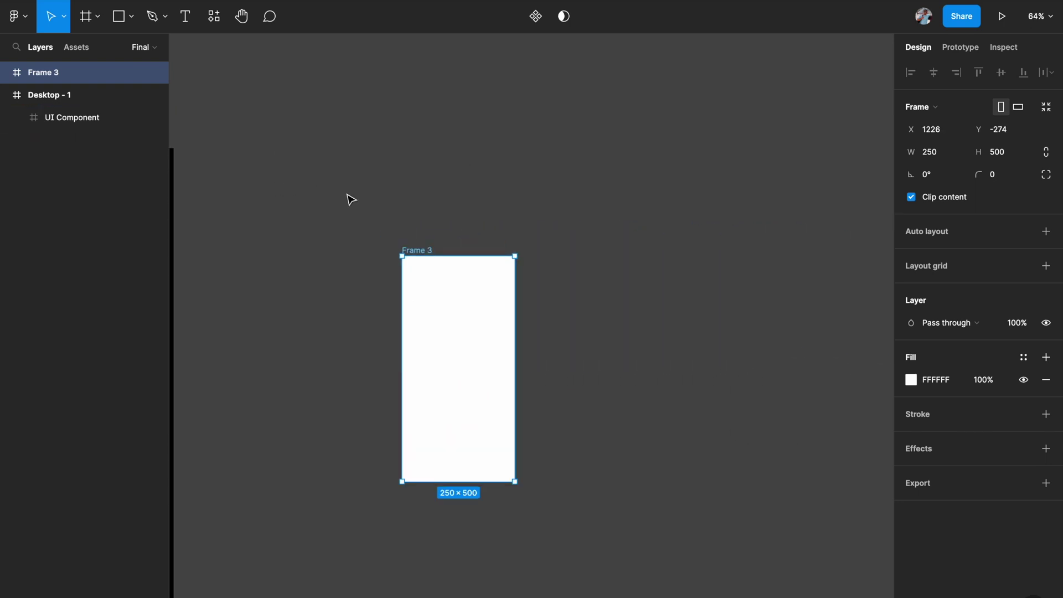
{"action": "scroll", "coordinate": [350, 198], "scroll_direction": "up", "scroll_amount": 3}
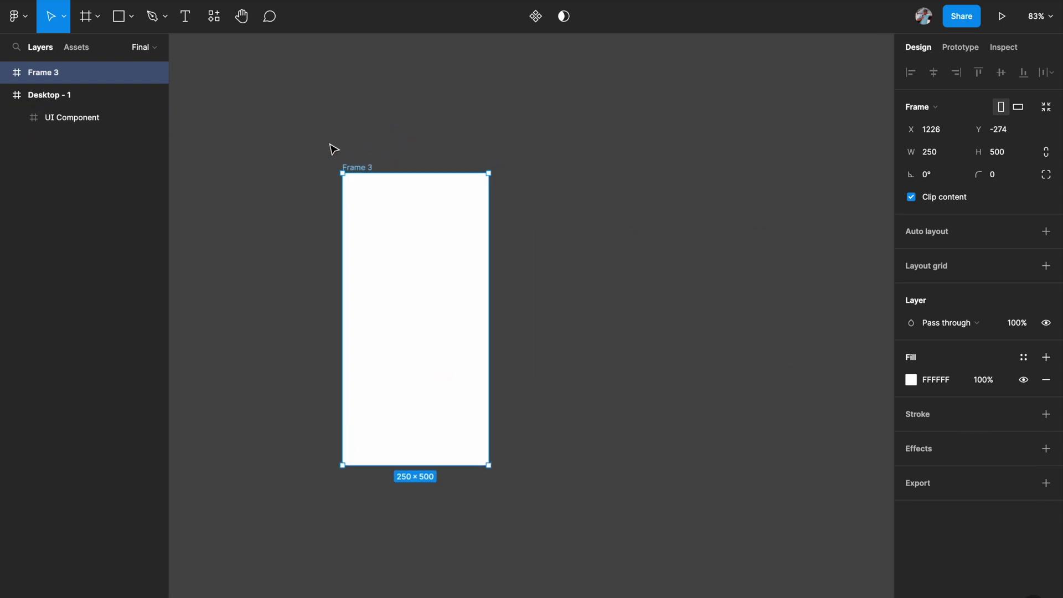
{"action": "left_click", "coordinate": [318, 164]}
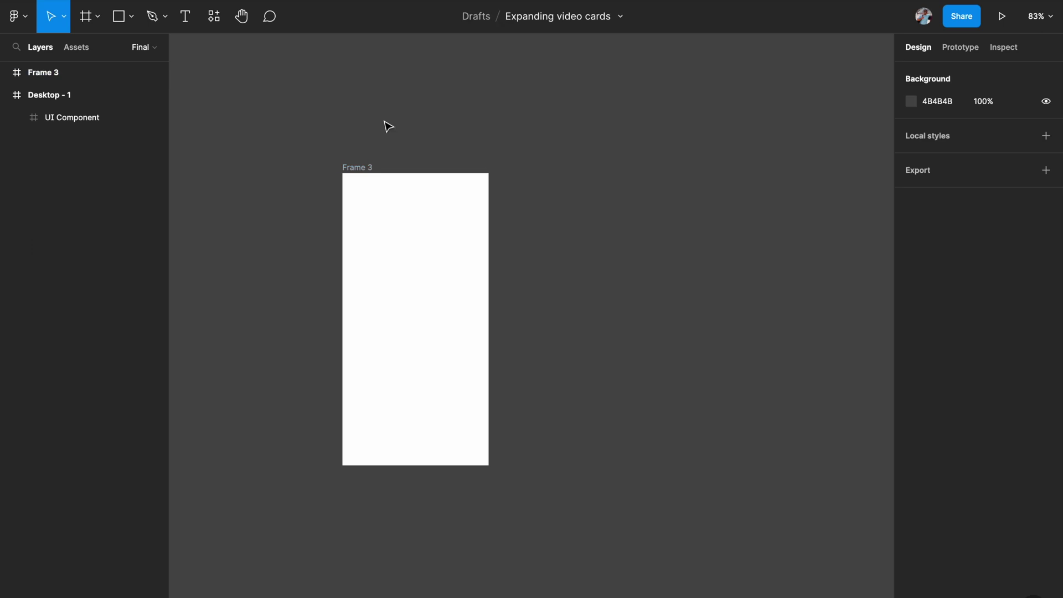
Step: Replace the white frame's solid fill with an image fill using the file final gif-1.gif
{"action": "left_click", "coordinate": [366, 167]}
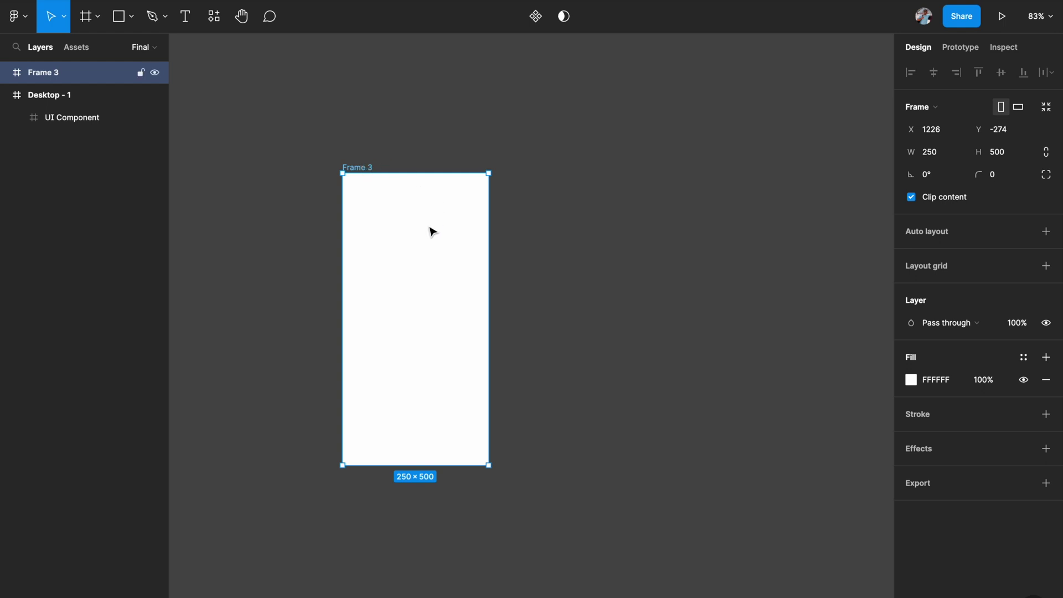
{"action": "scroll", "coordinate": [429, 230], "scroll_direction": "left", "scroll_amount": 2}
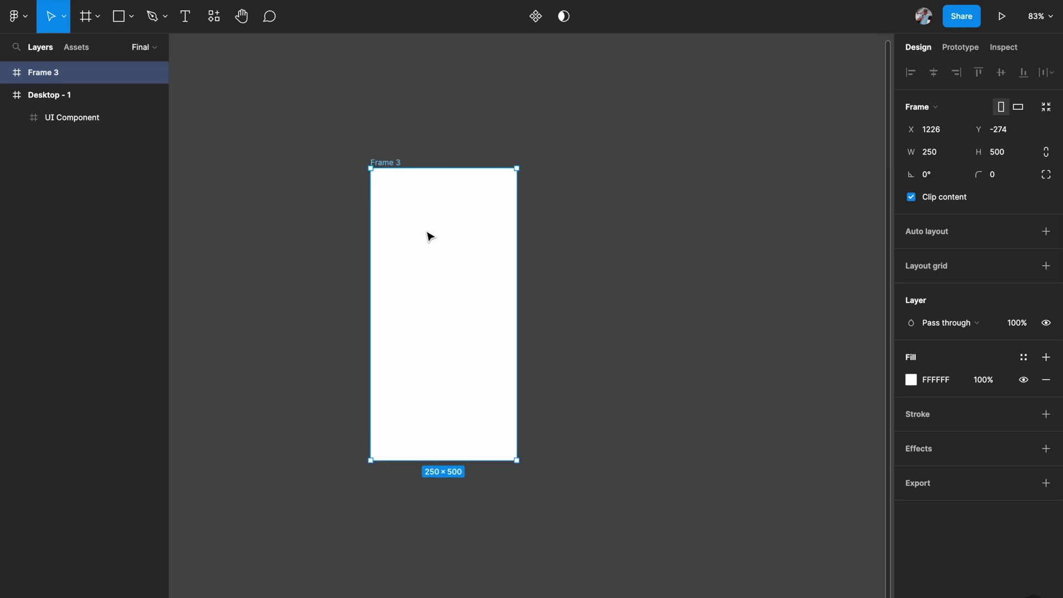
{"action": "left_click", "coordinate": [912, 380]}
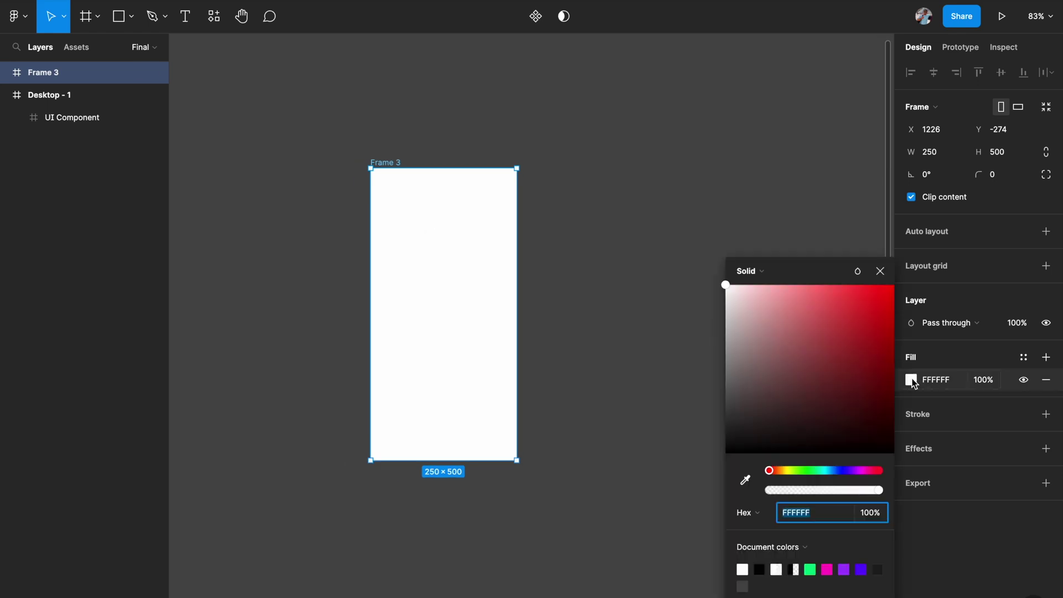
{"action": "left_click", "coordinate": [772, 272]}
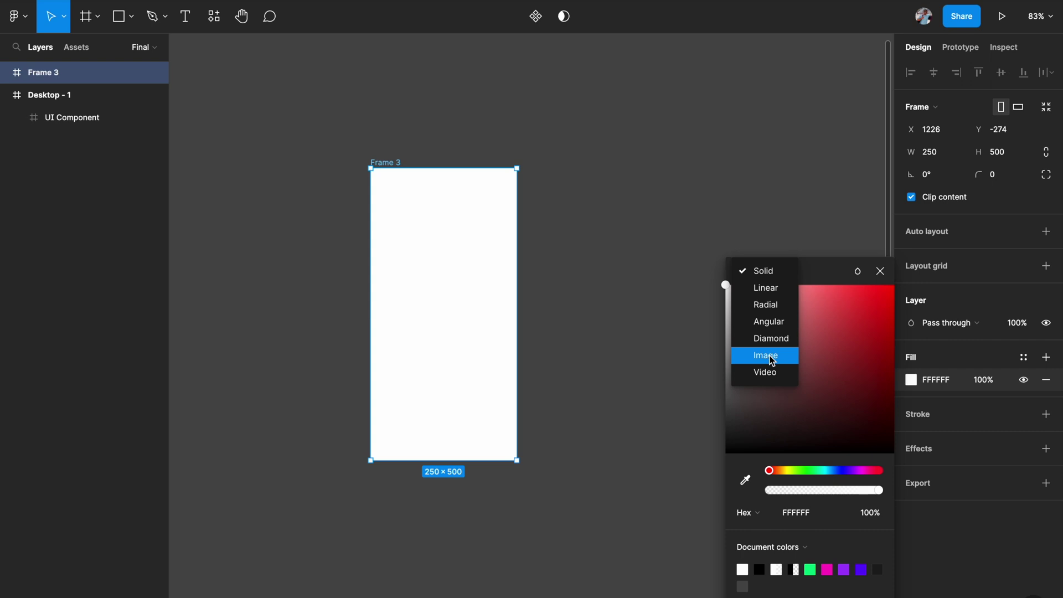
{"action": "left_click", "coordinate": [772, 360]}
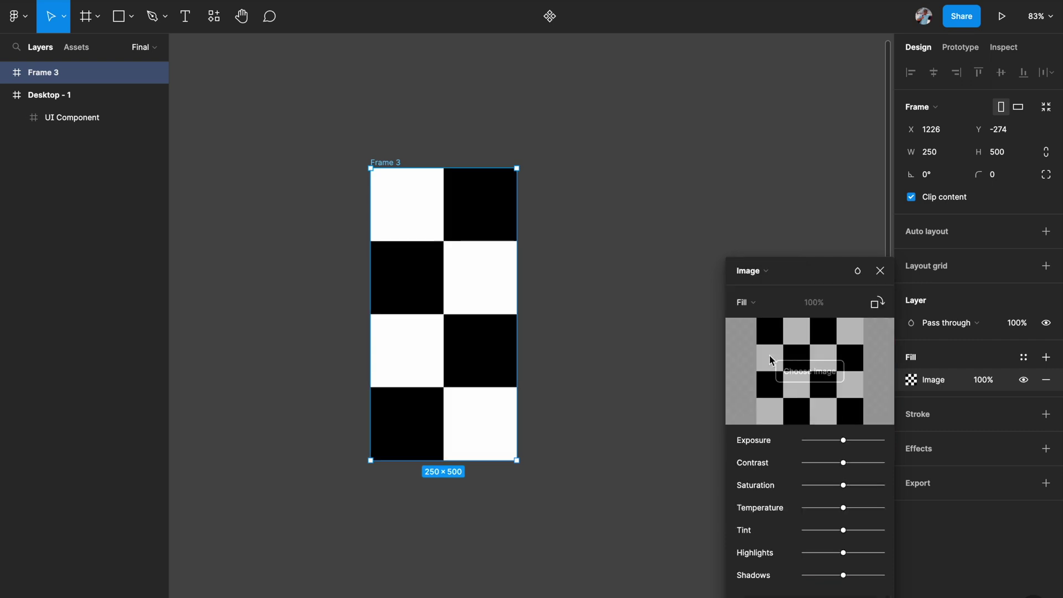
{"action": "left_click", "coordinate": [808, 371]}
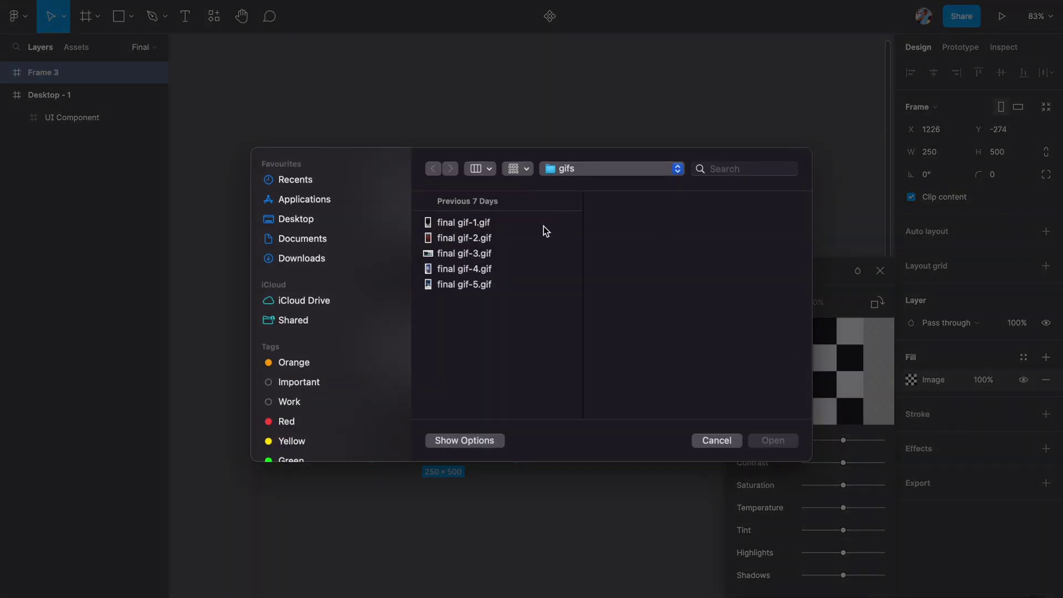
{"action": "left_click", "coordinate": [475, 224]}
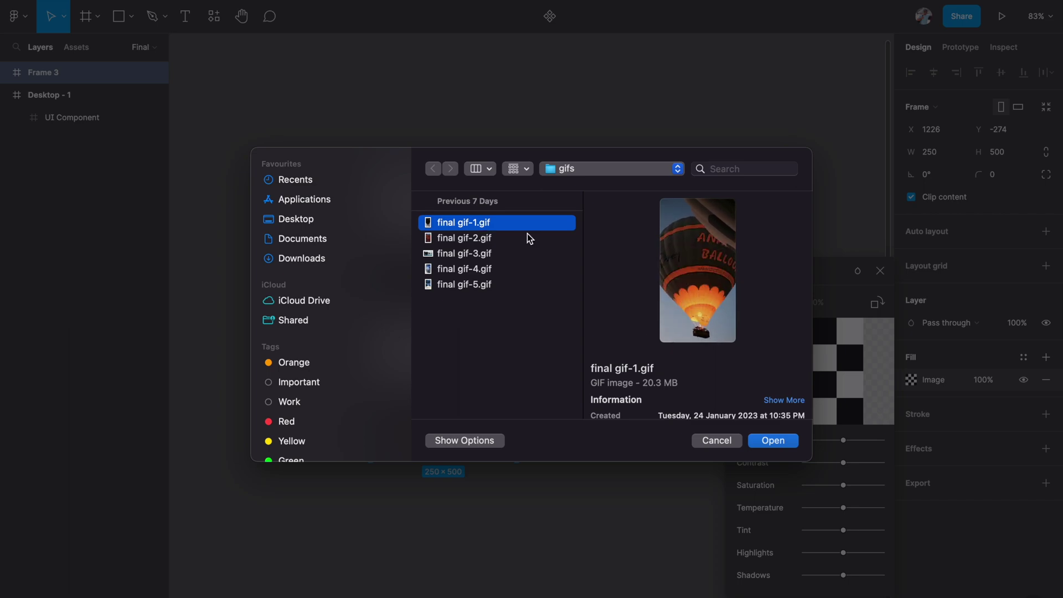
{"action": "left_click", "coordinate": [771, 441]}
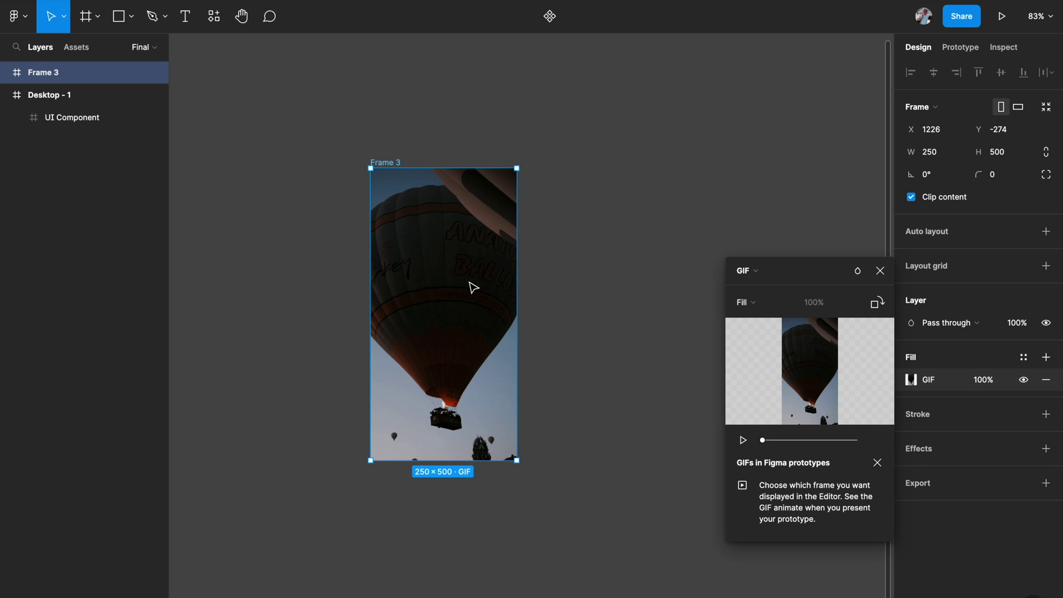
{"action": "key", "text": "Escape"}
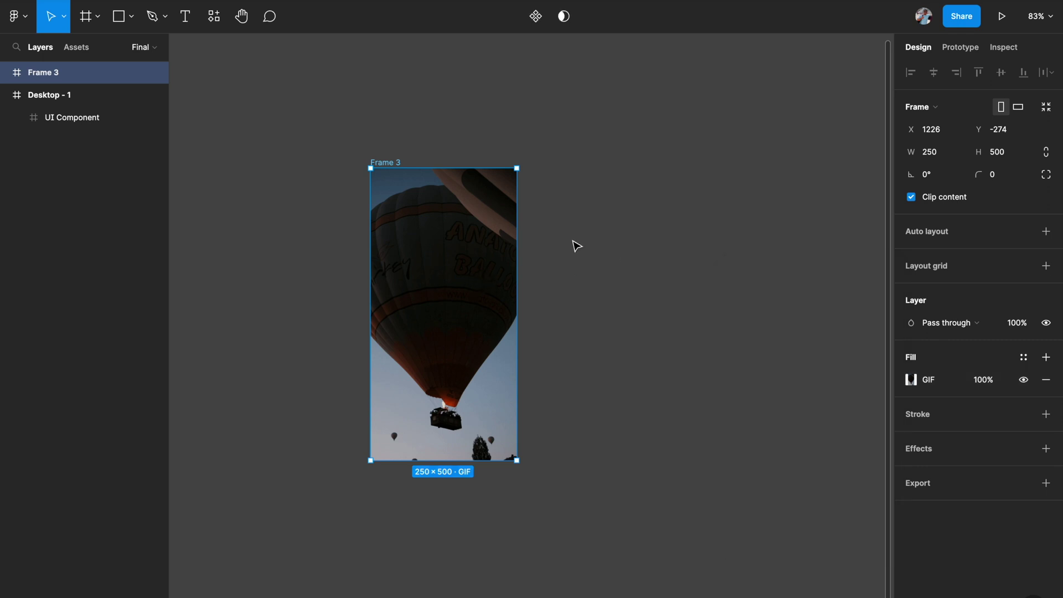
{"action": "left_click_drag", "start_coordinate": [517, 261], "coordinate": [654, 253]}
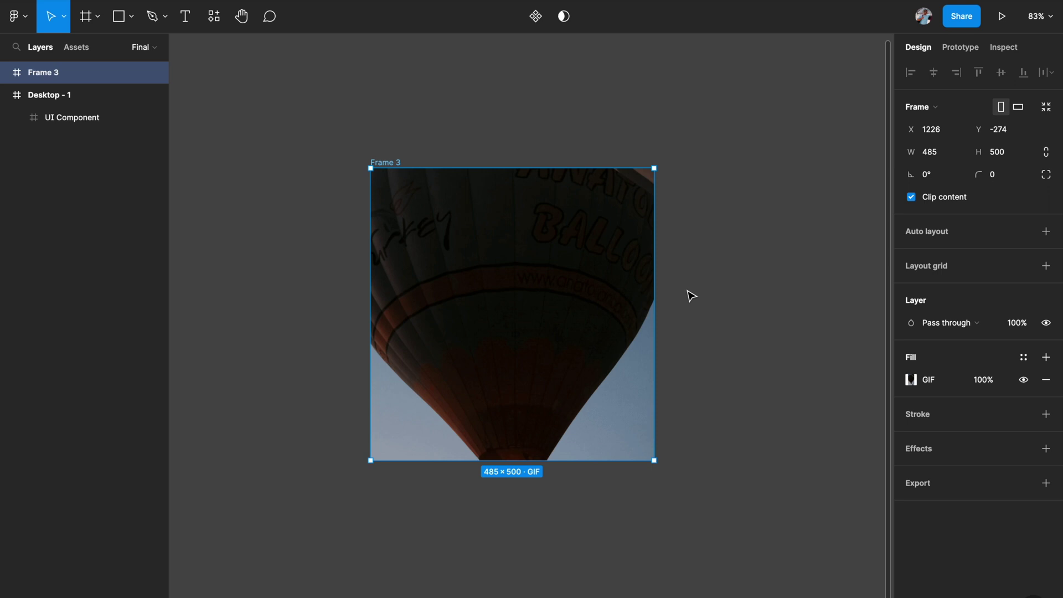
{"action": "left_click_drag", "start_coordinate": [654, 289], "coordinate": [667, 330]}
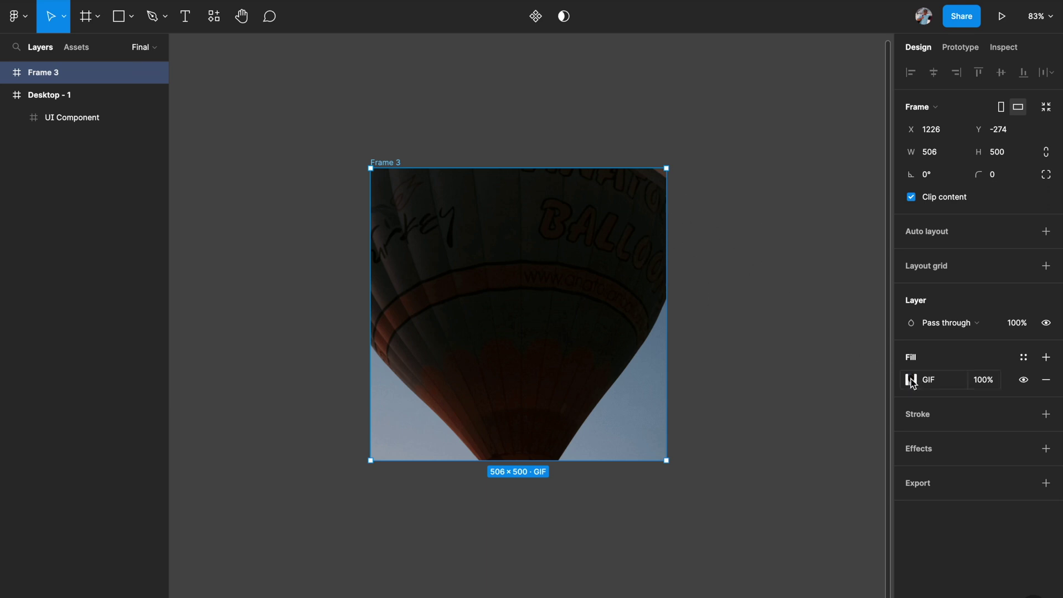
{"action": "key", "text": "ctrl+z"}
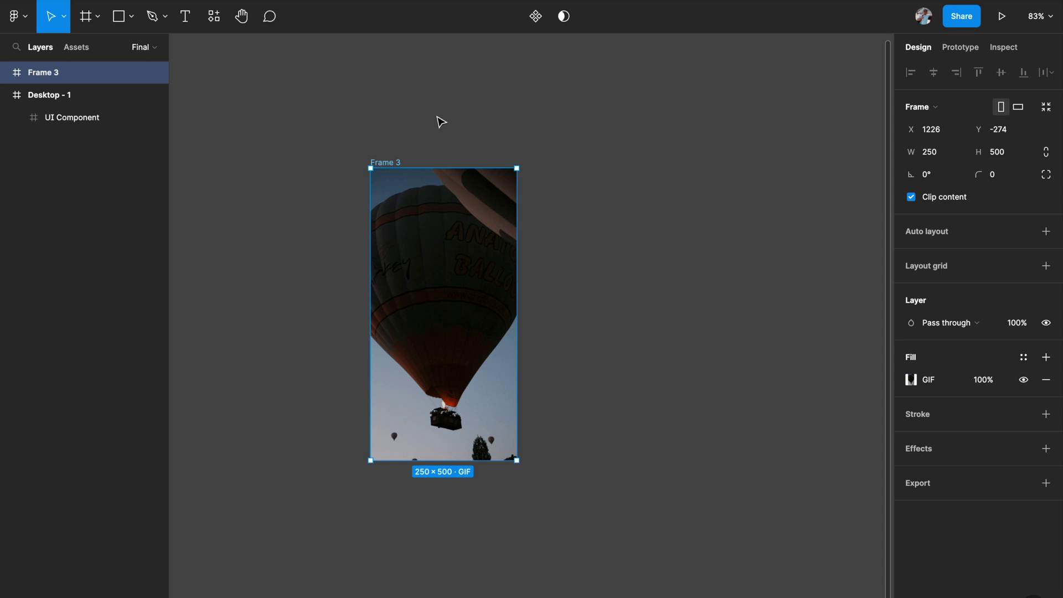
Step: Duplicate the balloon GIF frame to its right at the same height, at about X 1601
{"action": "left_click_drag", "start_coordinate": [440, 196], "coordinate": [659, 204]}
{"action": "scroll", "coordinate": [659, 205], "scroll_direction": "right", "scroll_amount": 3}
{"action": "scroll", "coordinate": [659, 205], "scroll_direction": "down", "scroll_amount": 1}
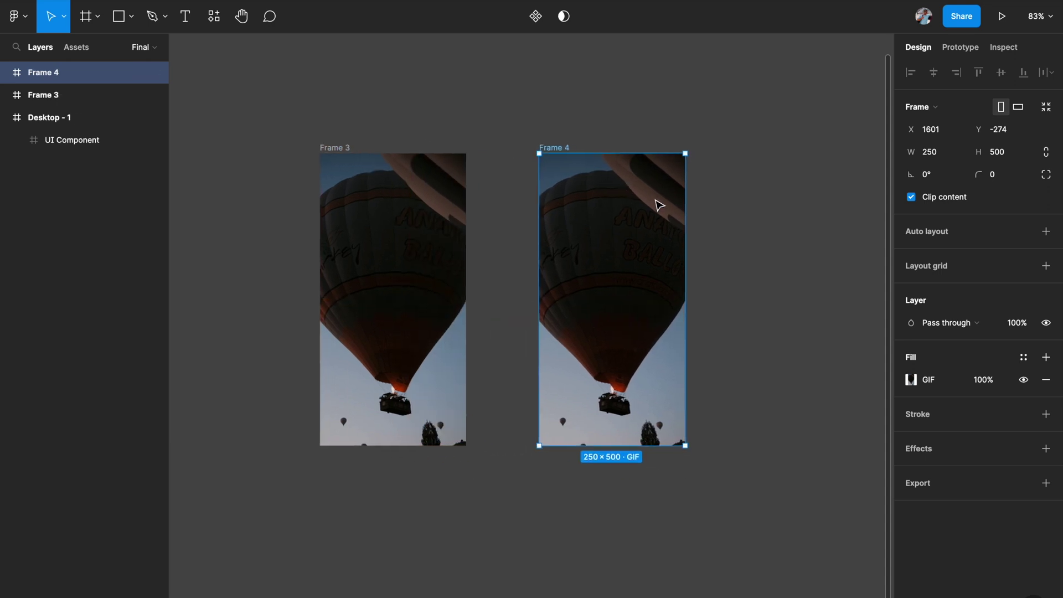
Step: Set the width of the duplicated balloon frame to 400
{"action": "scroll", "coordinate": [659, 205], "scroll_direction": "right", "scroll_amount": 2}
{"action": "scroll", "coordinate": [659, 205], "scroll_direction": "up", "scroll_amount": 1}
{"action": "left_click", "coordinate": [943, 159]}
{"action": "type", "text": "4"}
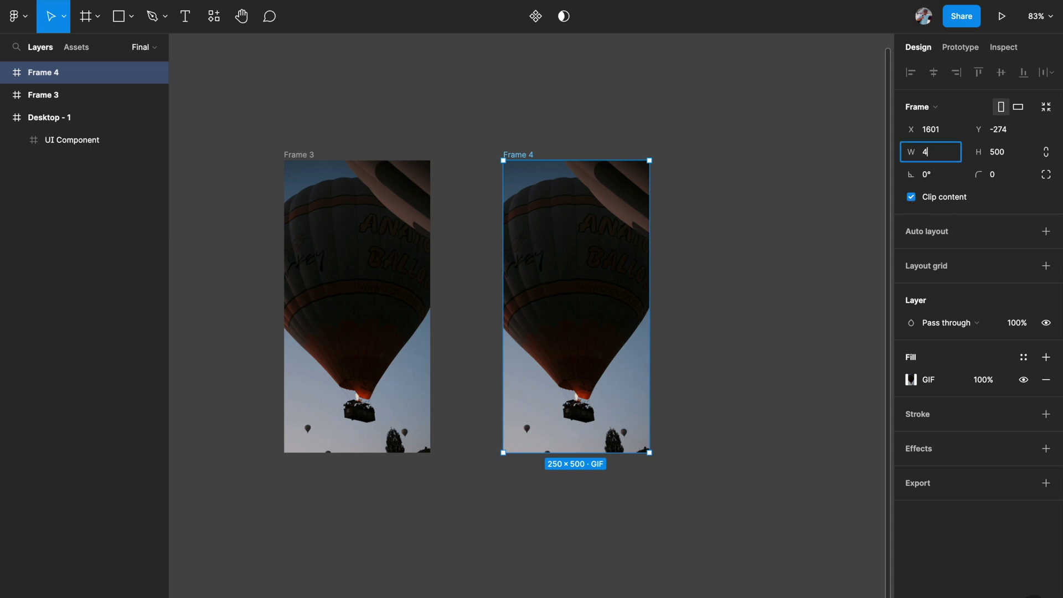
{"action": "type", "text": "00"}
{"action": "key", "text": "Return"}
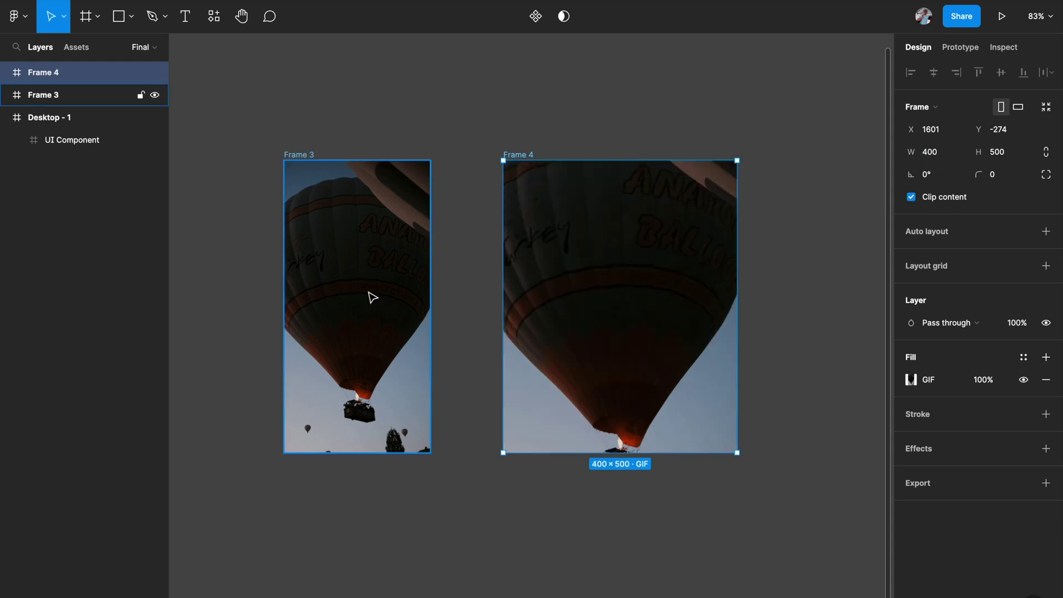
{"action": "left_click", "coordinate": [757, 323]}
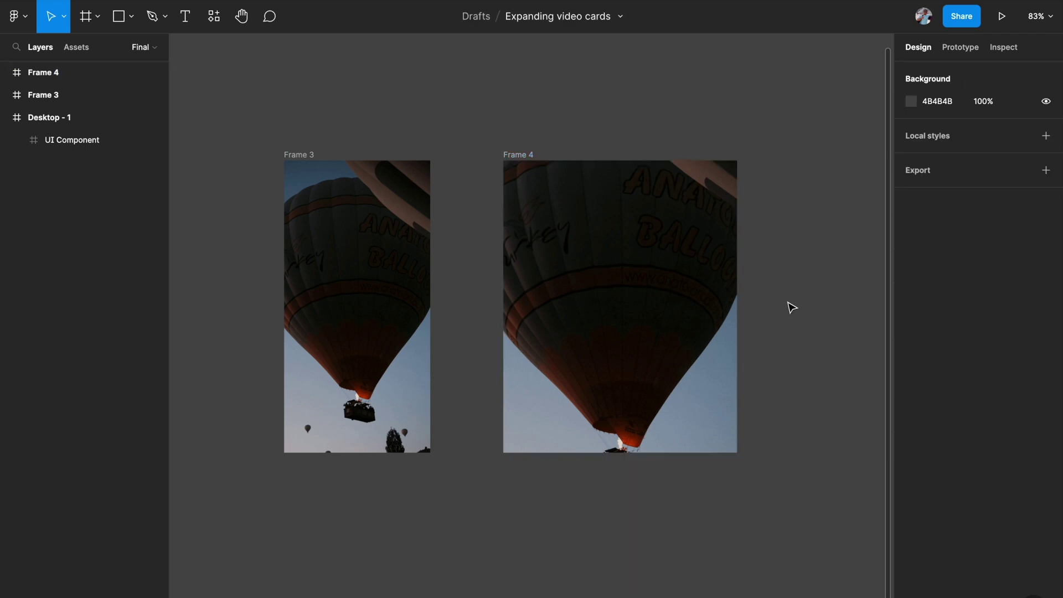
{"action": "left_click", "coordinate": [537, 166]}
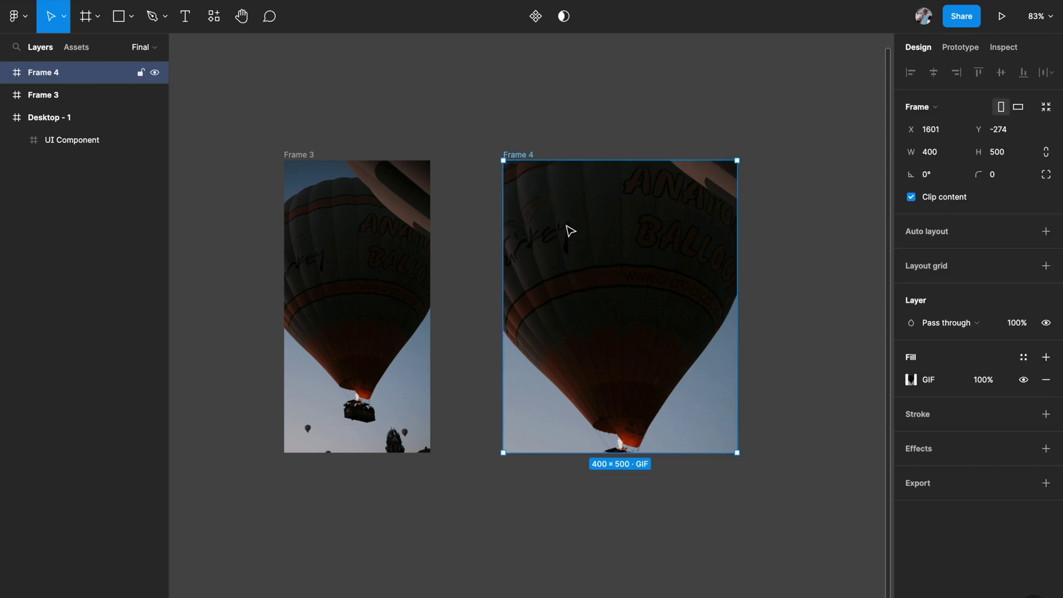
{"action": "left_click", "coordinate": [308, 157]}
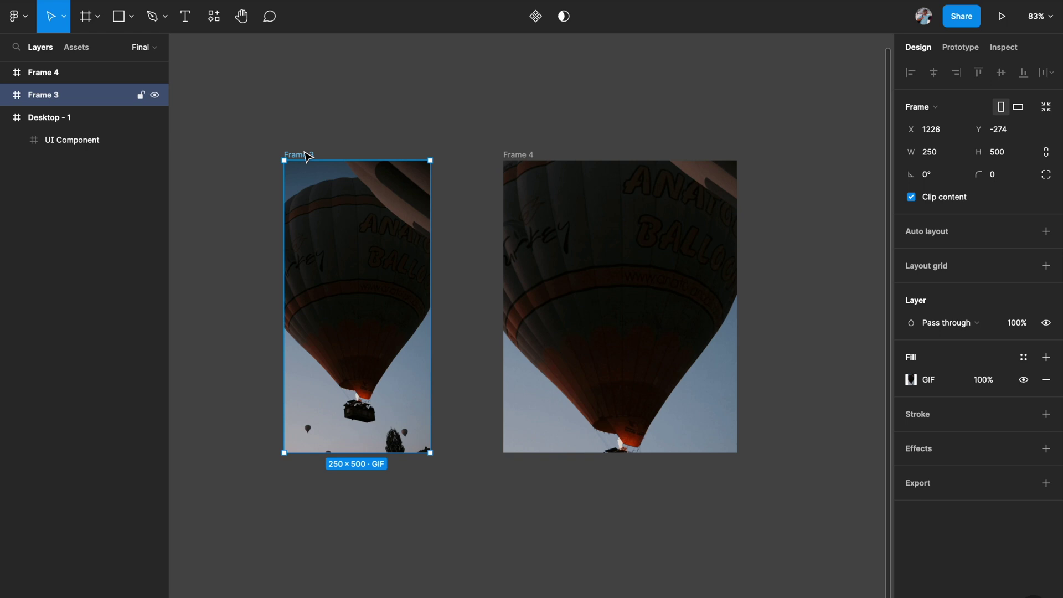
{"action": "scroll", "coordinate": [307, 157], "scroll_direction": "left", "scroll_amount": 2}
{"action": "scroll", "coordinate": [308, 156], "scroll_direction": "down", "scroll_amount": 1}
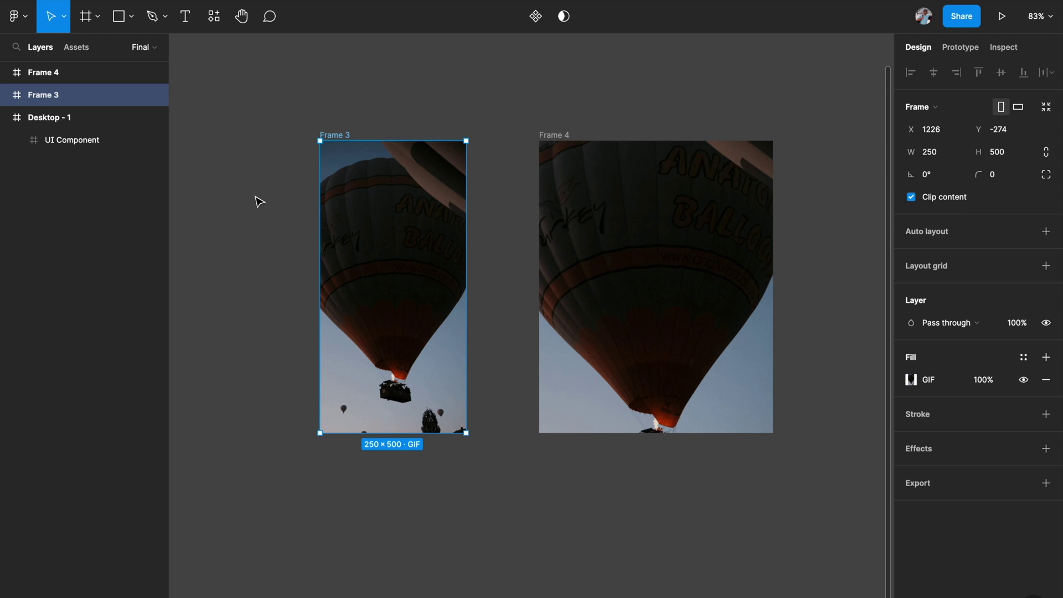
{"action": "left_click", "coordinate": [281, 152]}
{"action": "left_click", "coordinate": [337, 138]}
{"action": "left_click", "coordinate": [468, 122]}
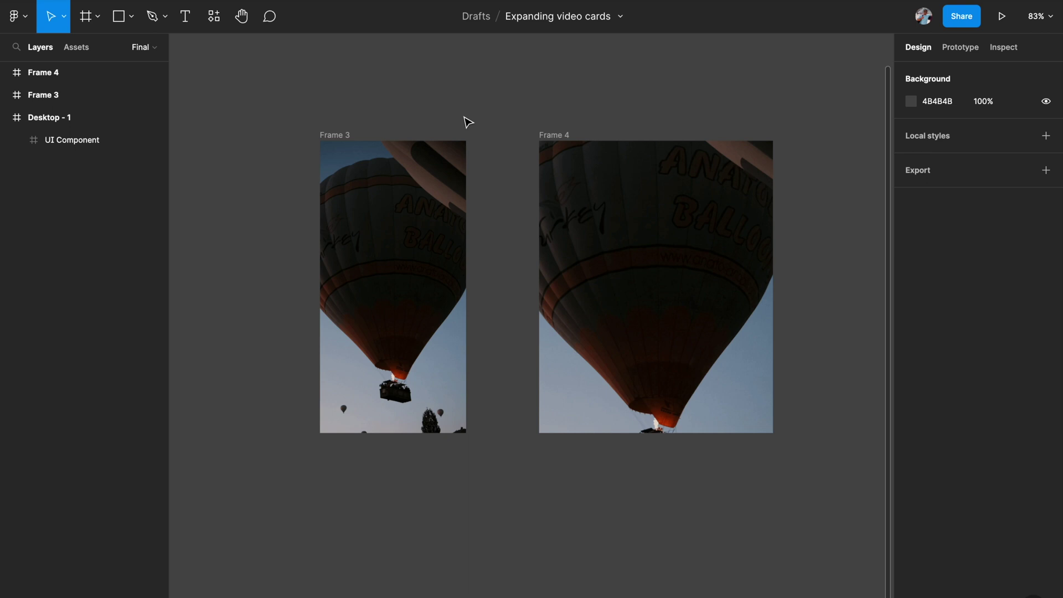
{"action": "scroll", "coordinate": [408, 143], "scroll_direction": "up", "scroll_amount": 3}
{"action": "left_click", "coordinate": [637, 139]}
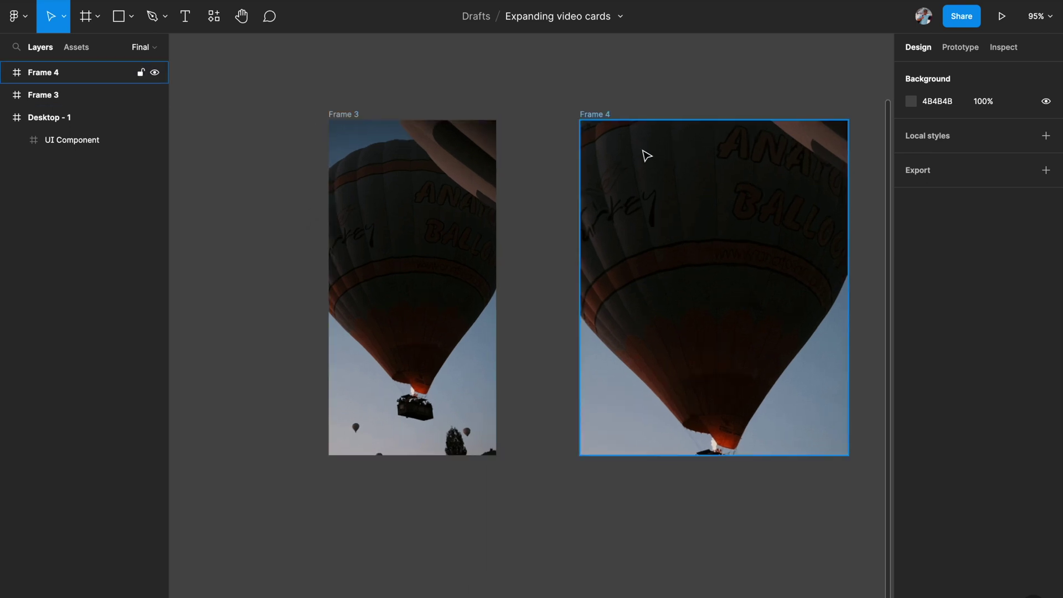
Step: Open the balloon video in QuickTime Player and capture a screenshot of its opening frame
{"action": "left_click", "coordinate": [591, 117]}
{"action": "scroll", "coordinate": [669, 154], "scroll_direction": "right", "scroll_amount": 2}
{"action": "scroll", "coordinate": [669, 154], "scroll_direction": "down", "scroll_amount": 2}
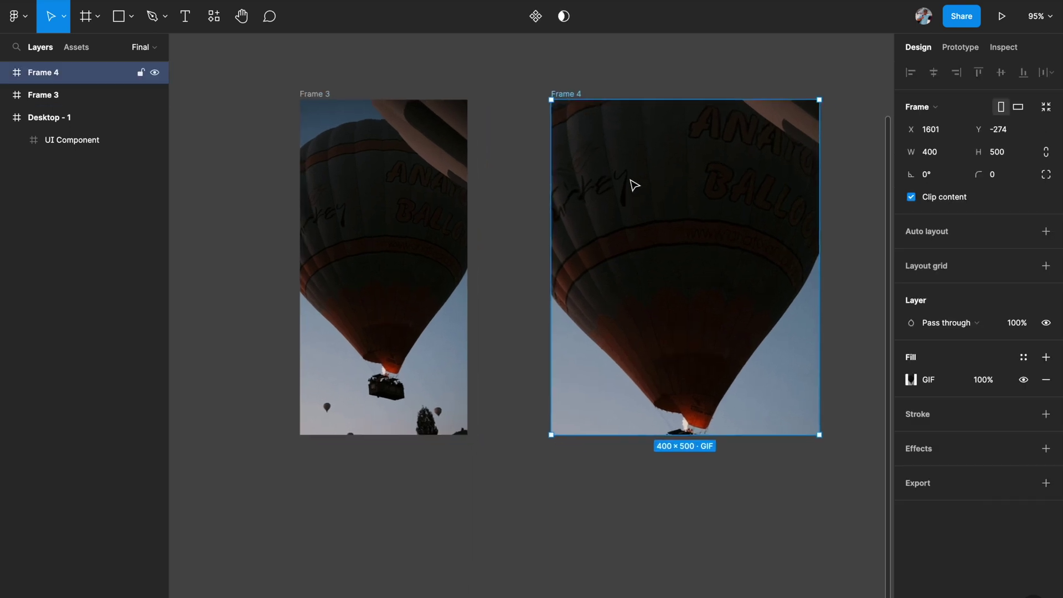
{"action": "left_click", "coordinate": [367, 162]}
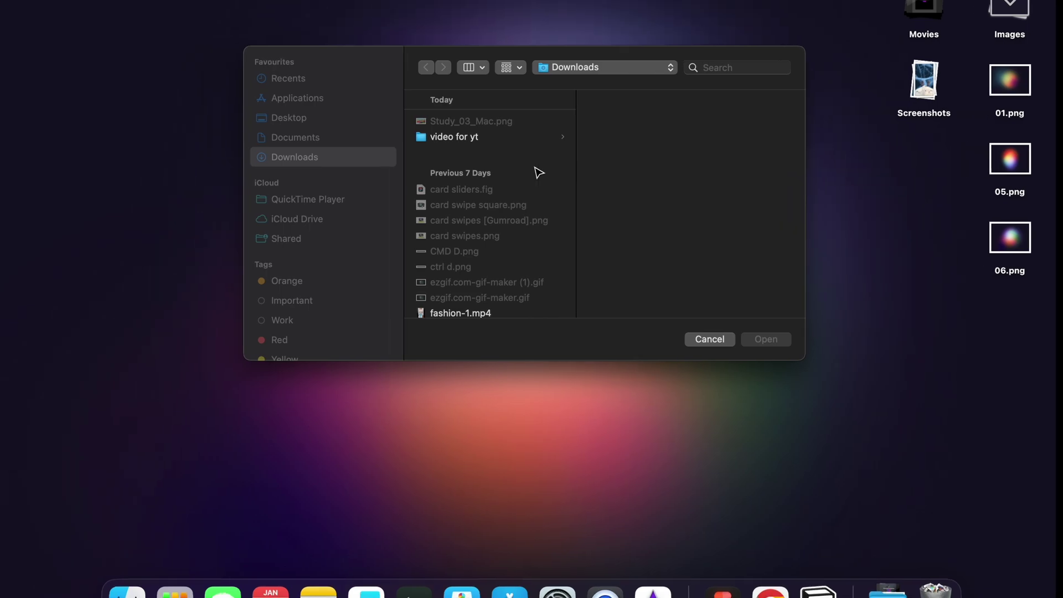
{"action": "left_click", "coordinate": [515, 139]}
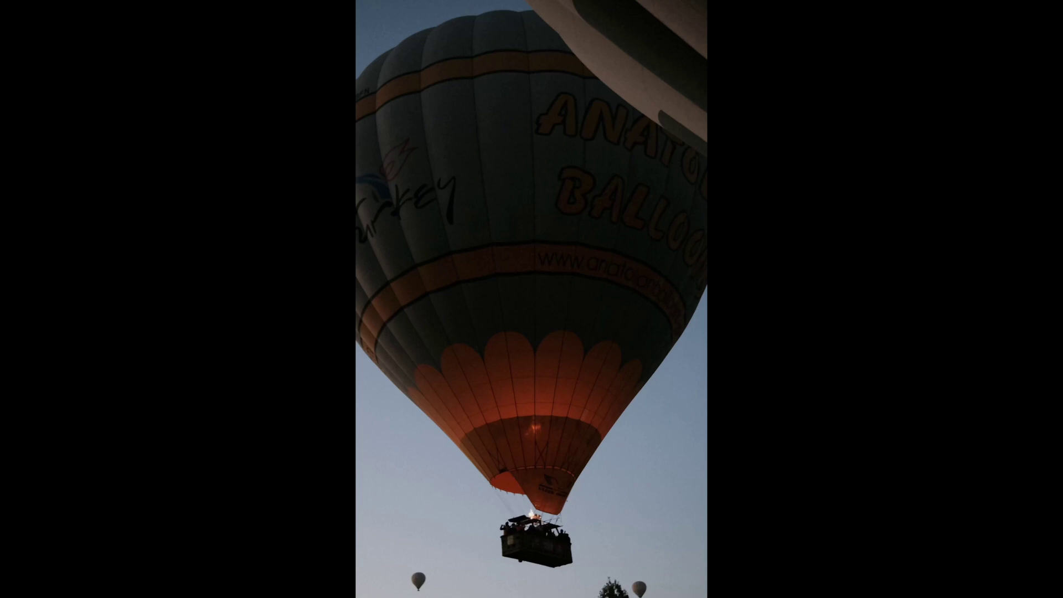
{"action": "left_click_drag", "start_coordinate": [356, 0], "coordinate": [708, 596]}
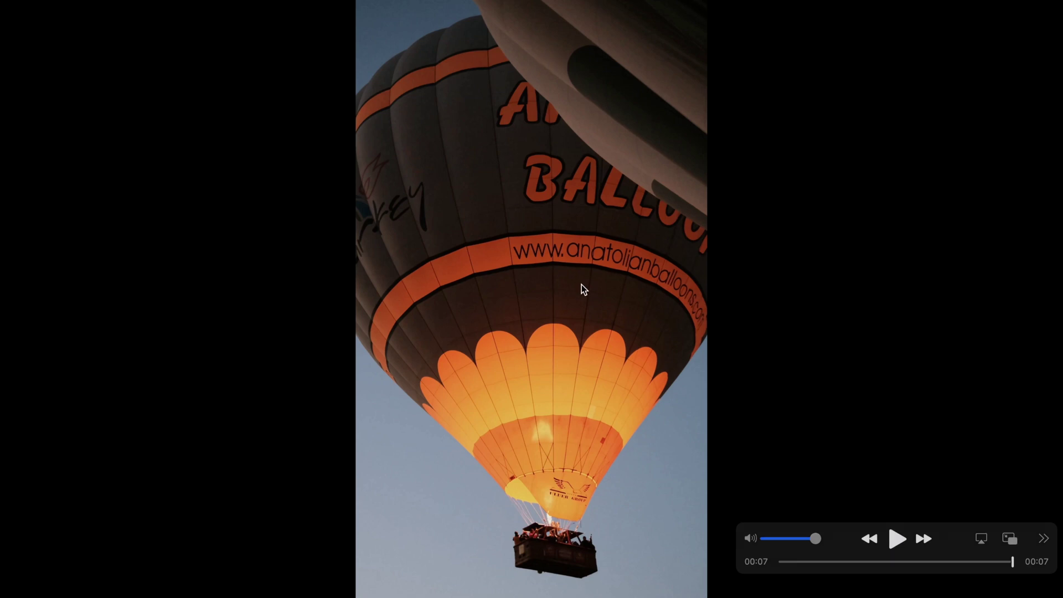
Step: Back in Figma, paste the balloon screenshot into Frame 3 and scale it to about 266 × 502 so it covers the frame
{"action": "key", "text": "Escape"}
{"action": "key", "text": "ctrl+Right"}
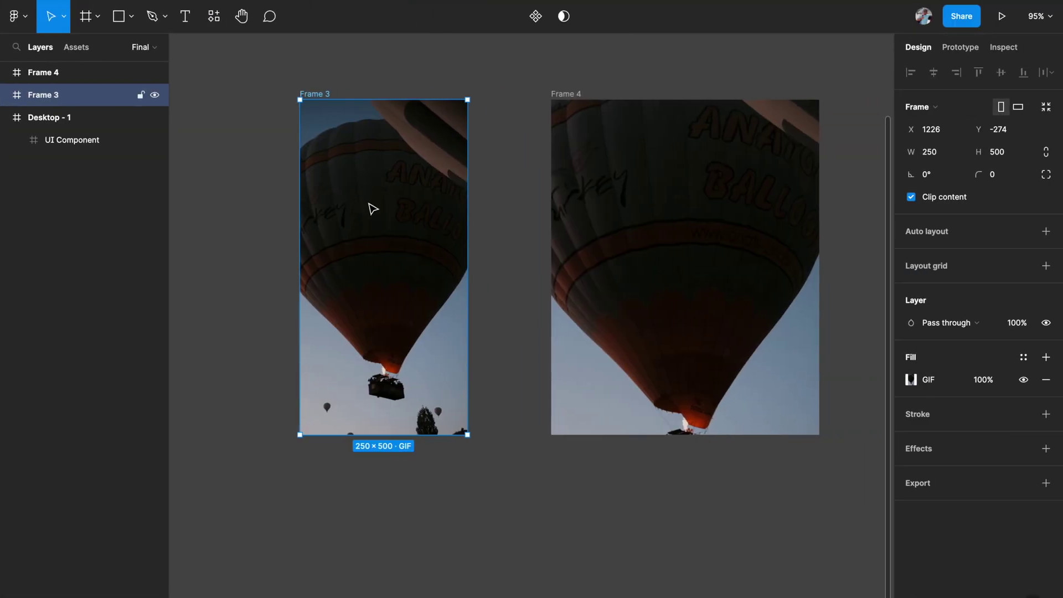
{"action": "key", "text": "super+v"}
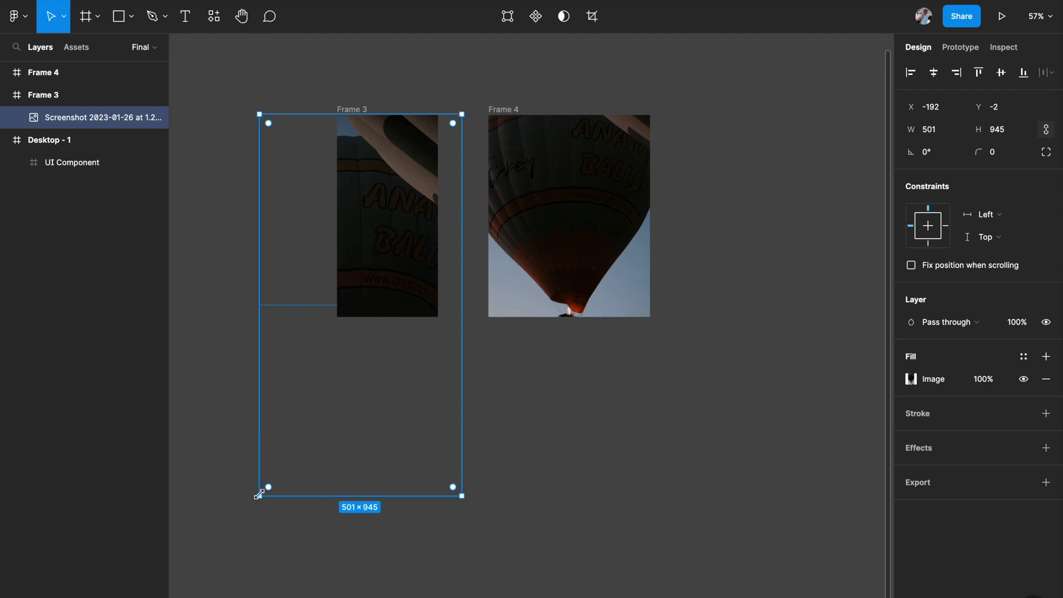
{"action": "left_click_drag", "start_coordinate": [259, 497], "coordinate": [333, 356]}
{"action": "scroll", "coordinate": [374, 337], "scroll_direction": "up", "scroll_amount": 1}
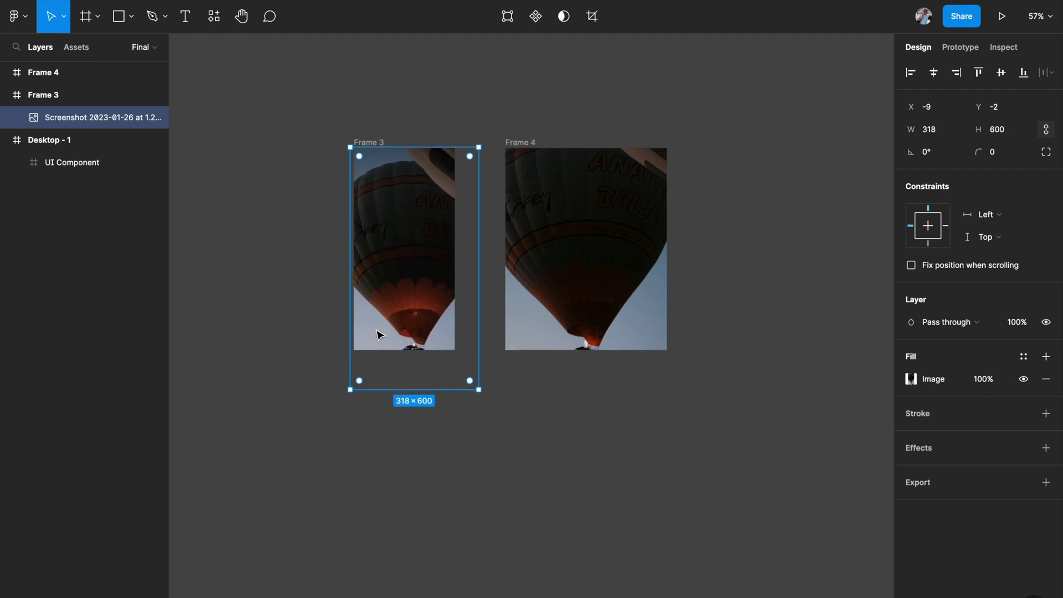
{"action": "scroll", "coordinate": [376, 335], "scroll_direction": "up", "scroll_amount": 3}
{"action": "left_click_drag", "start_coordinate": [517, 411], "coordinate": [483, 359]}
{"action": "scroll", "coordinate": [484, 359], "scroll_direction": "up", "scroll_amount": 3}
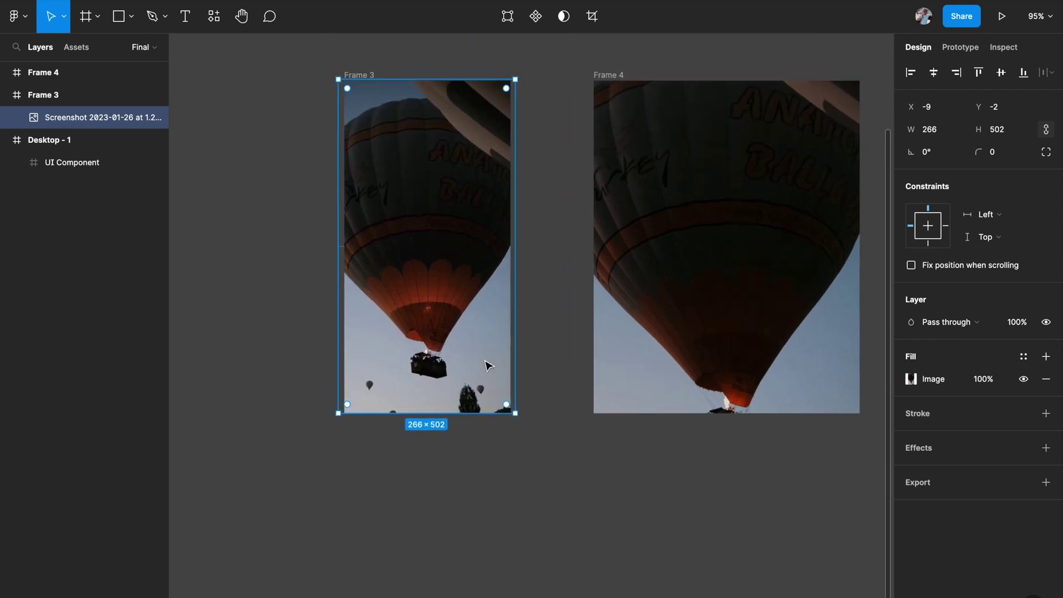
Step: Rename the pasted screenshot layer inside Frame 3 as img
{"action": "left_click", "coordinate": [5, 95]}
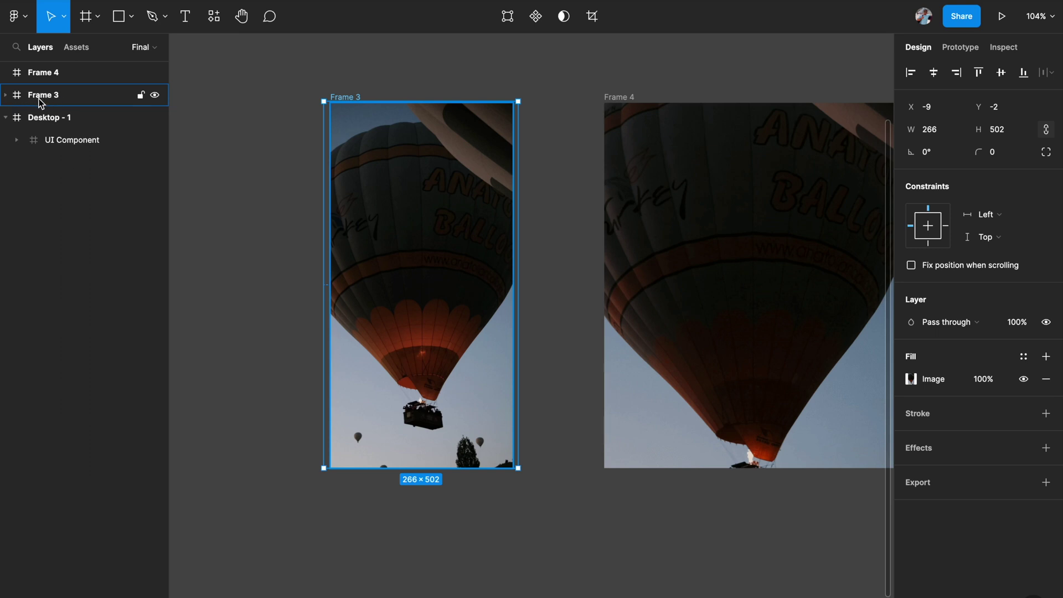
{"action": "left_click", "coordinate": [6, 94]}
{"action": "double_click", "coordinate": [59, 119]}
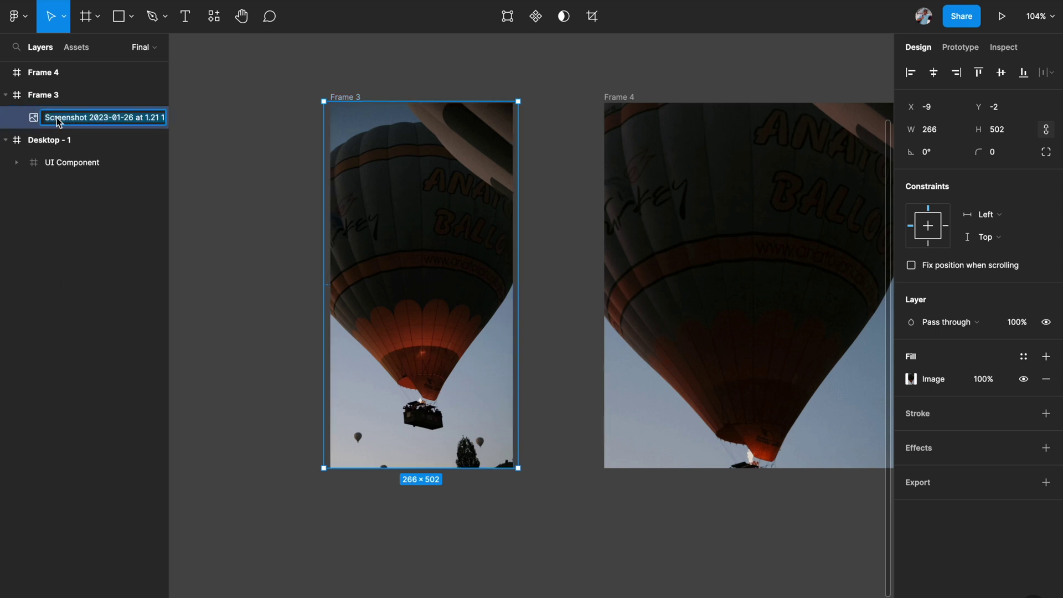
{"action": "type", "text": "img"}
{"action": "key", "text": "Return"}
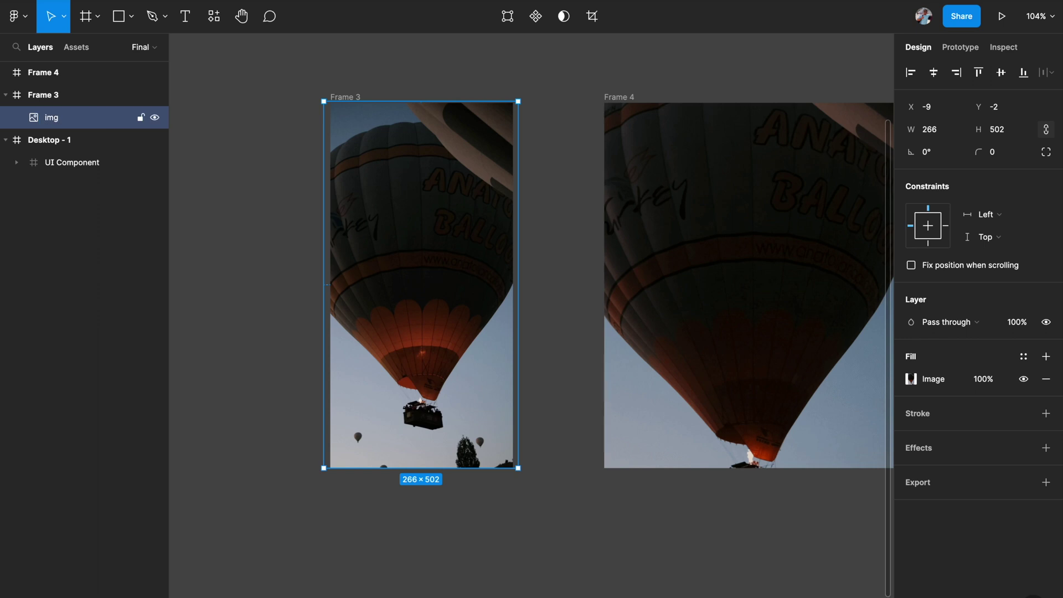
Step: Examine Frame 3 and its img layer, and preview Frame 3 and Frame 4 one after the other in presentation view
{"action": "left_click", "coordinate": [51, 98]}
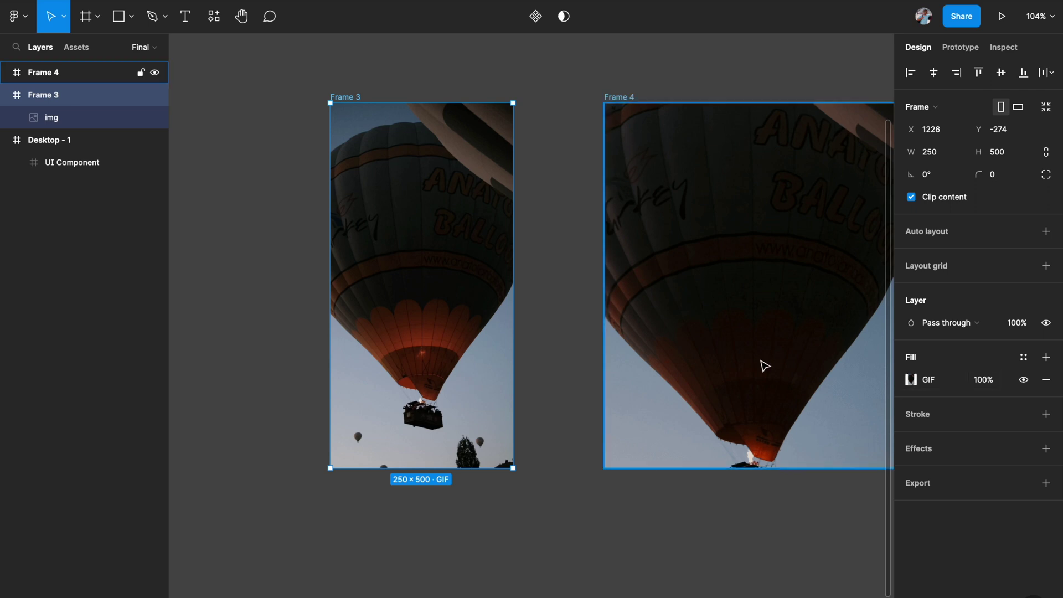
{"action": "left_click", "coordinate": [91, 118]}
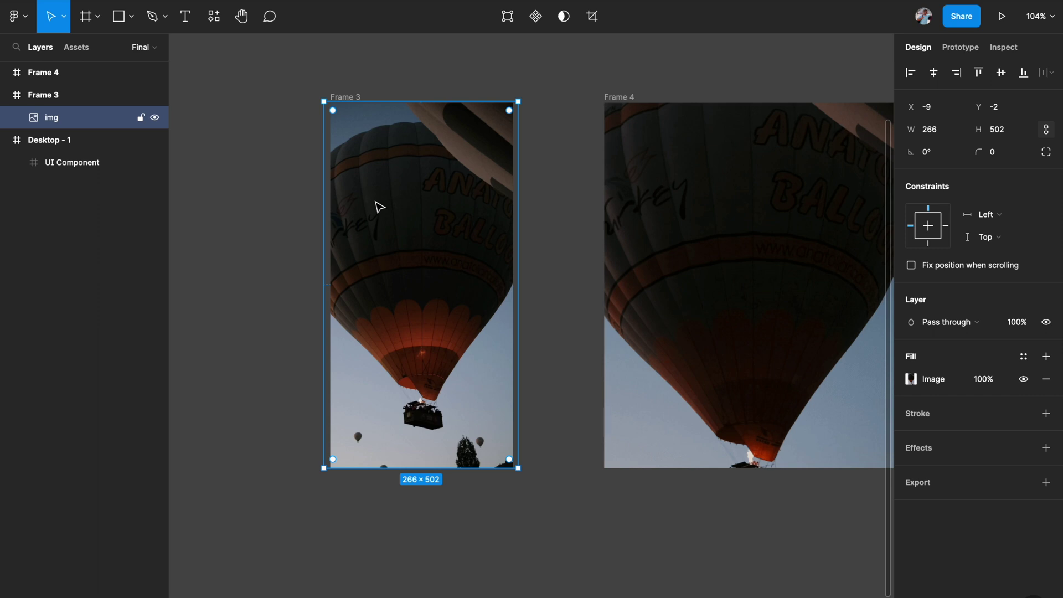
{"action": "left_click", "coordinate": [275, 231]}
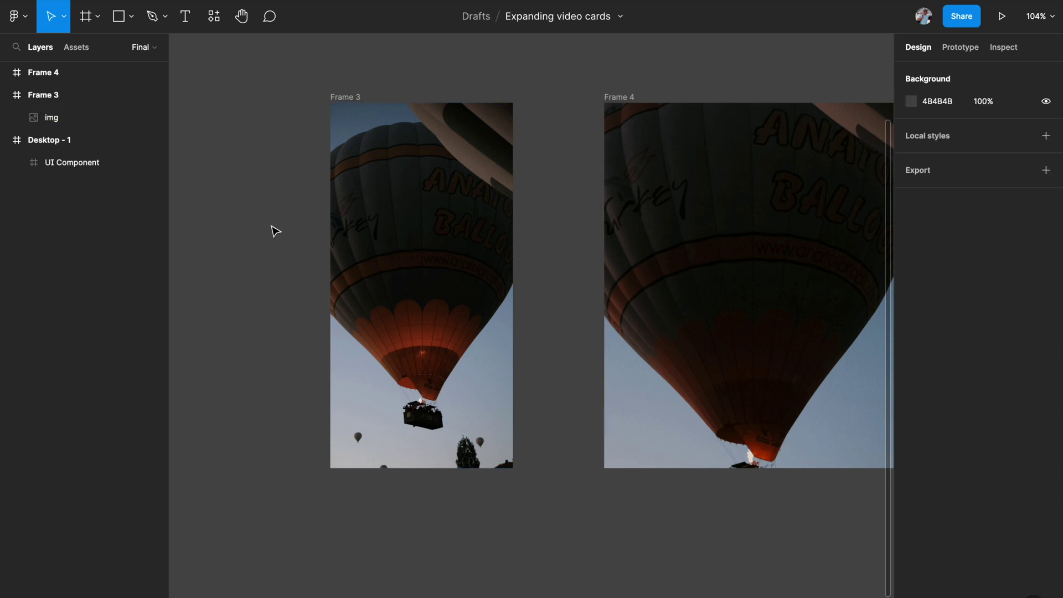
{"action": "scroll", "coordinate": [276, 231], "scroll_direction": "down", "scroll_amount": 3}
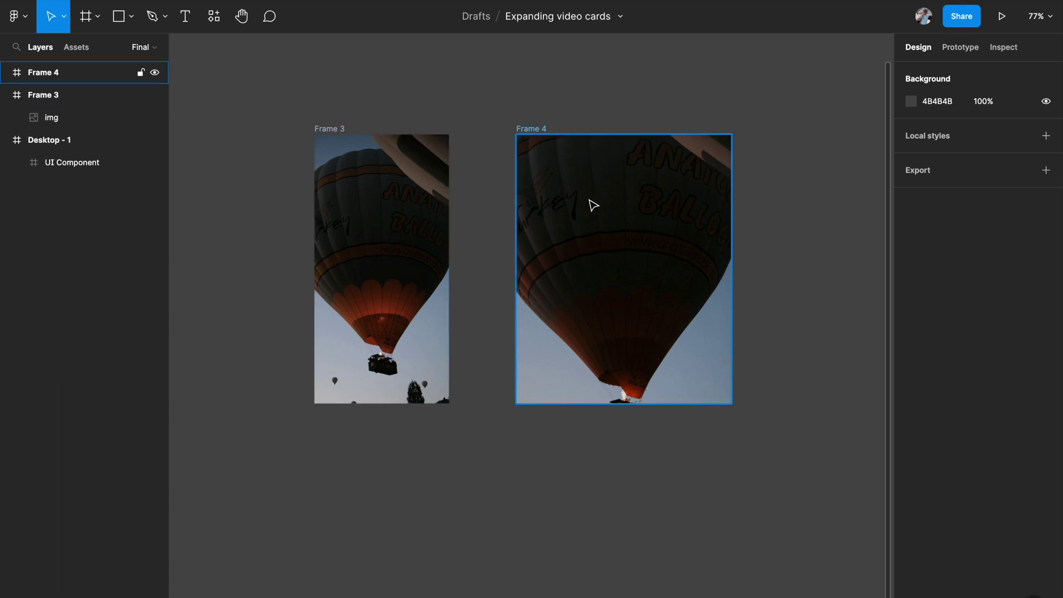
{"action": "left_click", "coordinate": [330, 129]}
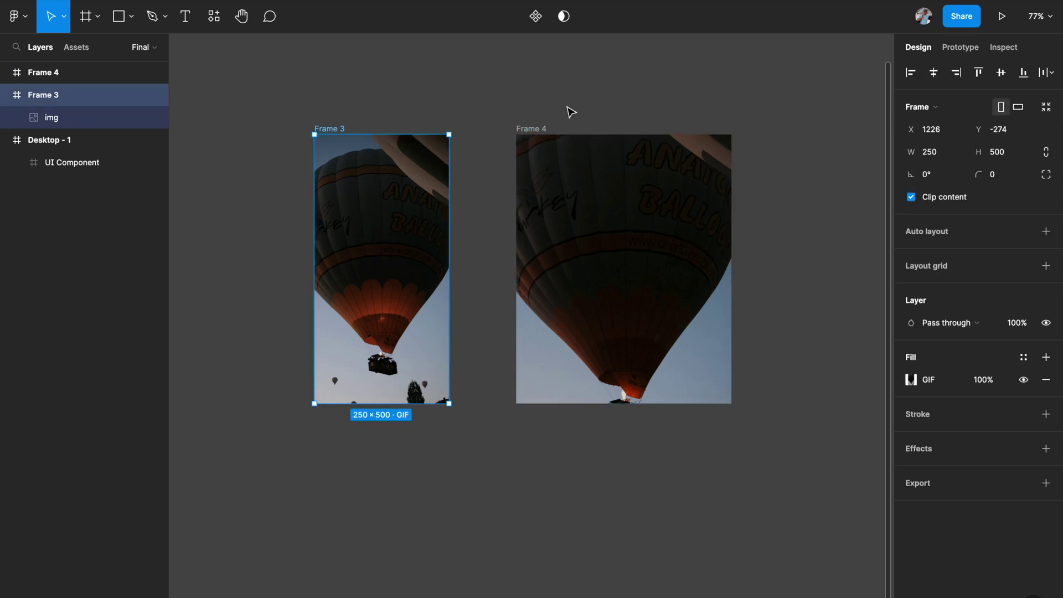
{"action": "left_click", "coordinate": [1003, 17]}
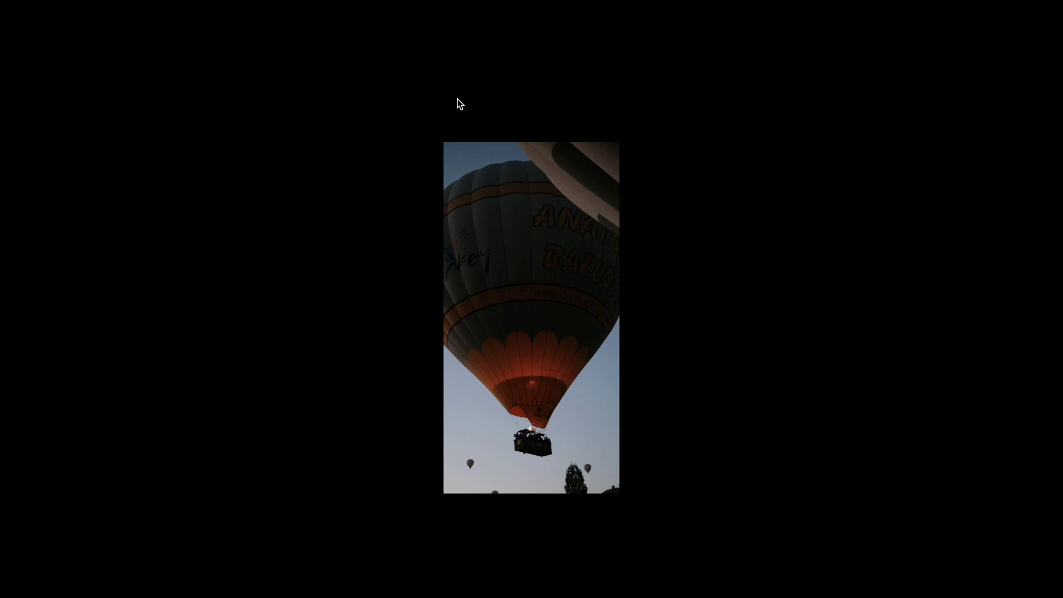
{"action": "key", "text": "Escape"}
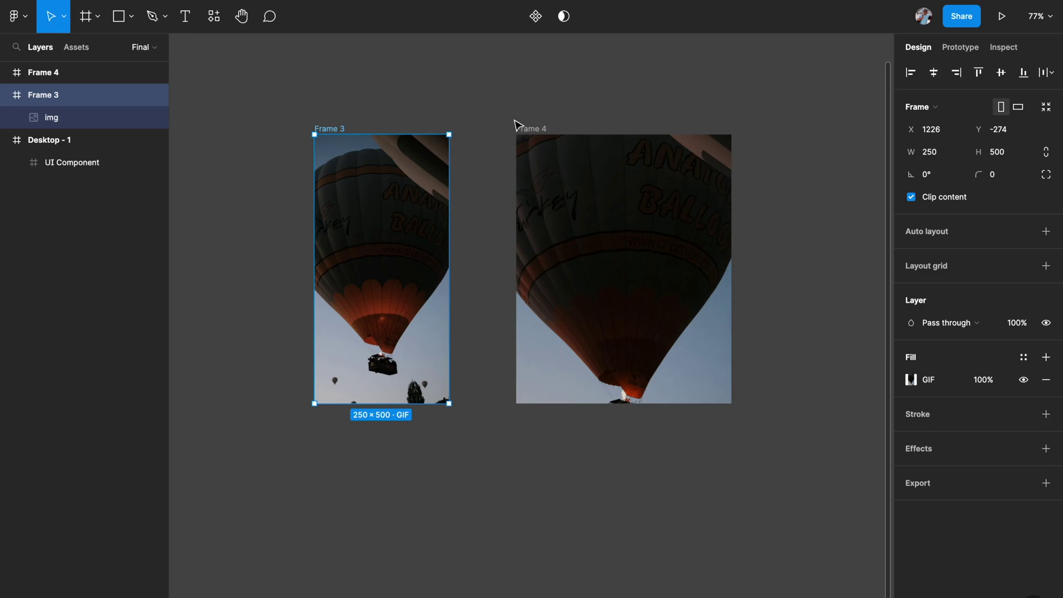
{"action": "left_click", "coordinate": [536, 130]}
{"action": "left_click", "coordinate": [1002, 23]}
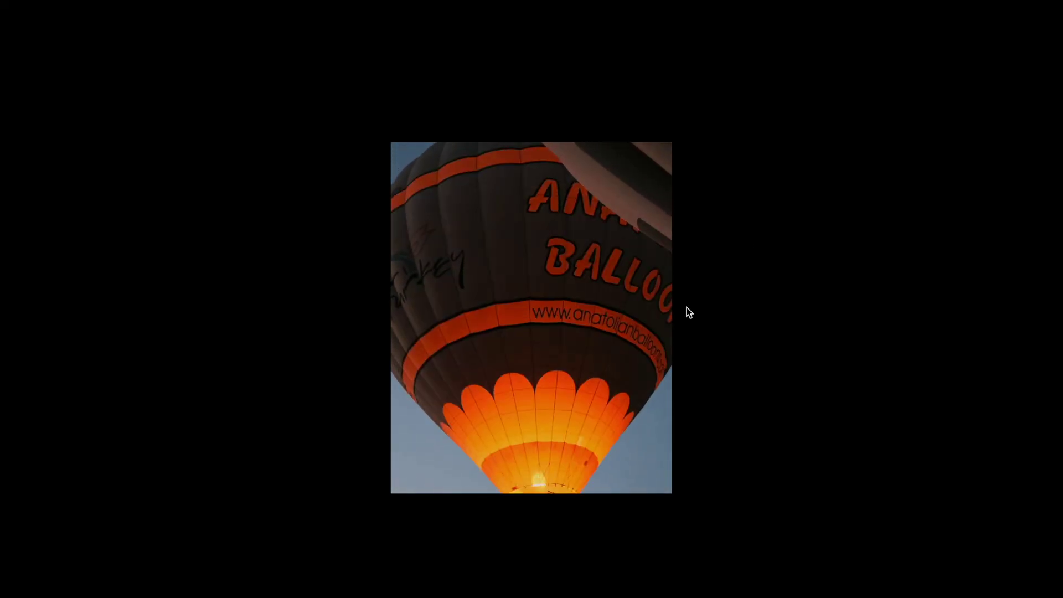
{"action": "key", "text": "Escape"}
{"action": "left_click", "coordinate": [253, 157]}
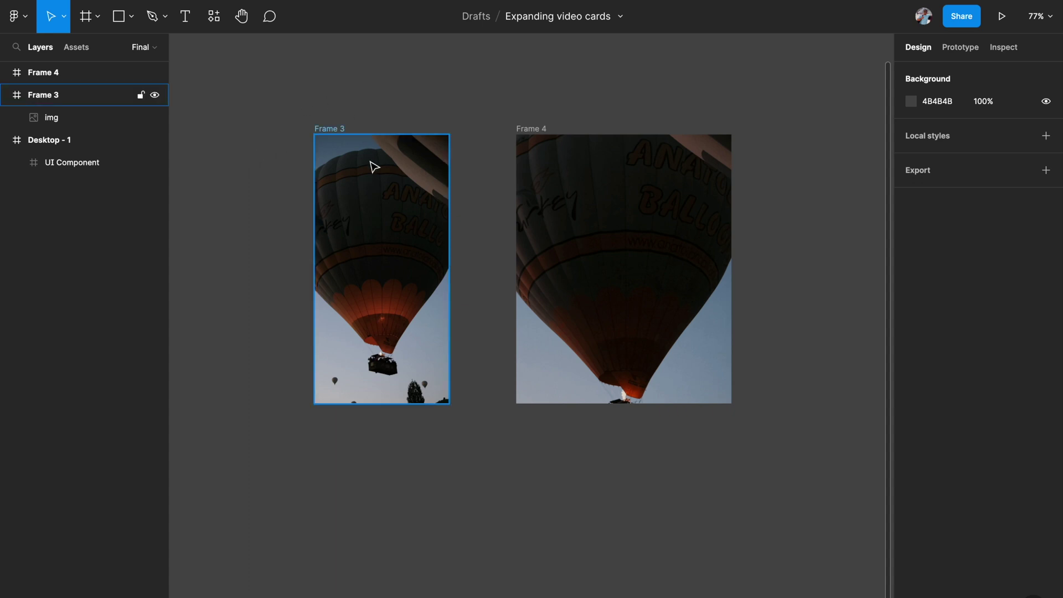
Step: Draw a rectangle about 250 × 107 across the bottom of Frame 3 and name it overlay
{"action": "scroll", "coordinate": [373, 166], "scroll_direction": "left", "scroll_amount": 1}
{"action": "scroll", "coordinate": [373, 166], "scroll_direction": "left", "scroll_amount": 3}
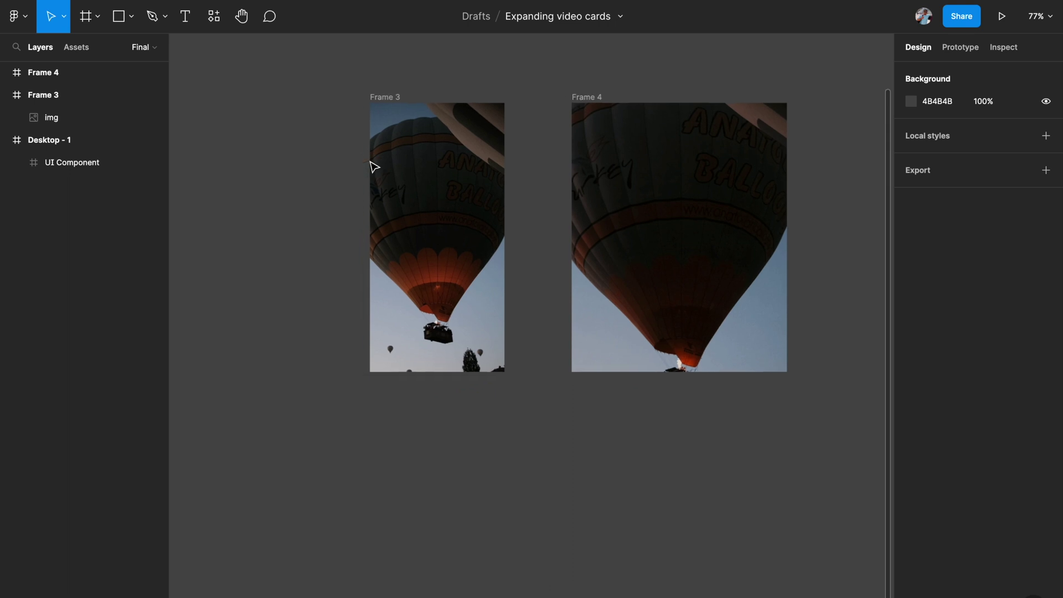
{"action": "scroll", "coordinate": [363, 294], "scroll_direction": "up", "scroll_amount": 1}
{"action": "left_click", "coordinate": [404, 367]}
{"action": "scroll", "coordinate": [404, 367], "scroll_direction": "up", "scroll_amount": 3}
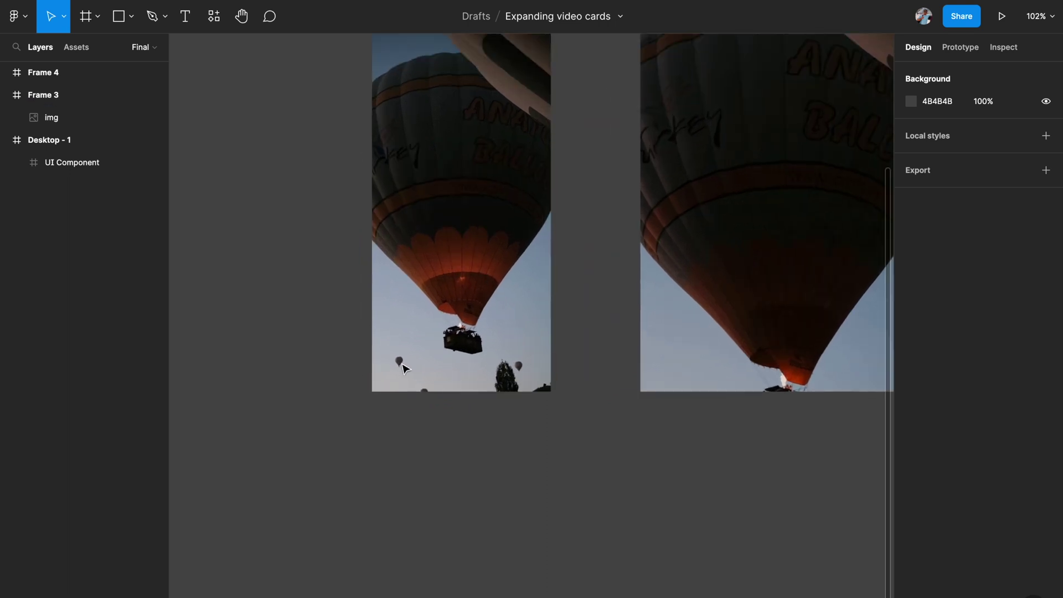
{"action": "key", "text": "r"}
{"action": "left_click_drag", "start_coordinate": [372, 315], "coordinate": [555, 396]}
{"action": "double_click", "coordinate": [79, 120]}
{"action": "type", "text": "overlay"}
{"action": "key", "text": "Return"}
Step: Change the overlay's fill to a linear gradient running from transparent at its upper edge to black at its lower edge
{"action": "left_click", "coordinate": [911, 379]}
{"action": "left_click", "coordinate": [762, 277]}
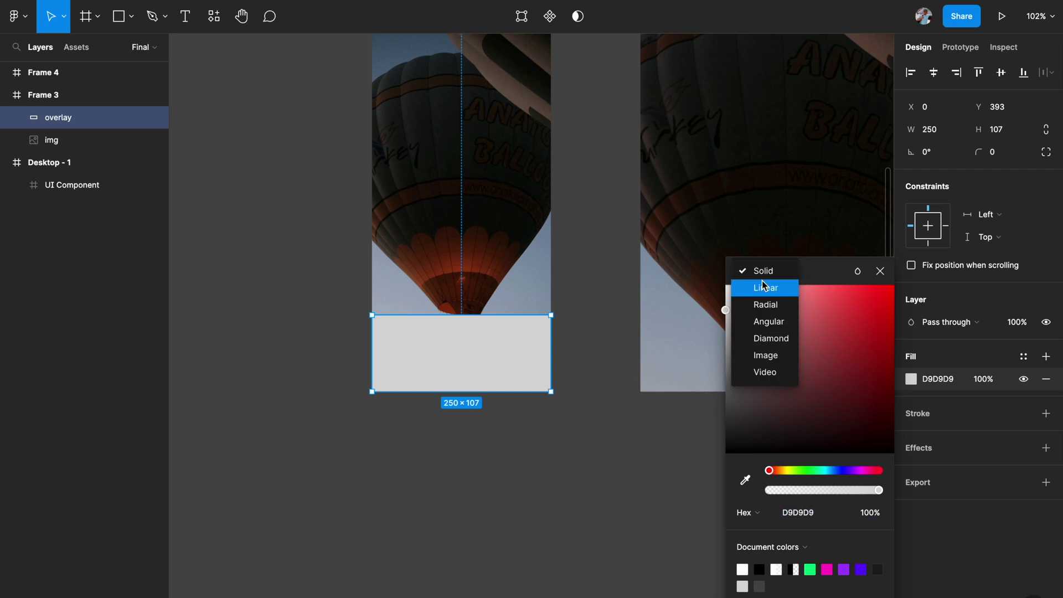
{"action": "left_click", "coordinate": [763, 281]}
{"action": "left_click", "coordinate": [743, 253]}
{"action": "left_click_drag", "start_coordinate": [745, 431], "coordinate": [726, 453]}
{"action": "left_click", "coordinate": [877, 253]}
{"action": "left_click_drag", "start_coordinate": [741, 431], "coordinate": [726, 453]}
{"action": "left_click_drag", "start_coordinate": [474, 315], "coordinate": [474, 392]}
{"action": "left_click_drag", "start_coordinate": [473, 392], "coordinate": [473, 315]}
{"action": "left_click", "coordinate": [880, 220]}
{"action": "left_click", "coordinate": [551, 505]}
{"action": "scroll", "coordinate": [551, 505], "scroll_direction": "up", "scroll_amount": 3}
Step: Extend the overlay upward to a height of about 154
{"action": "left_click", "coordinate": [509, 344]}
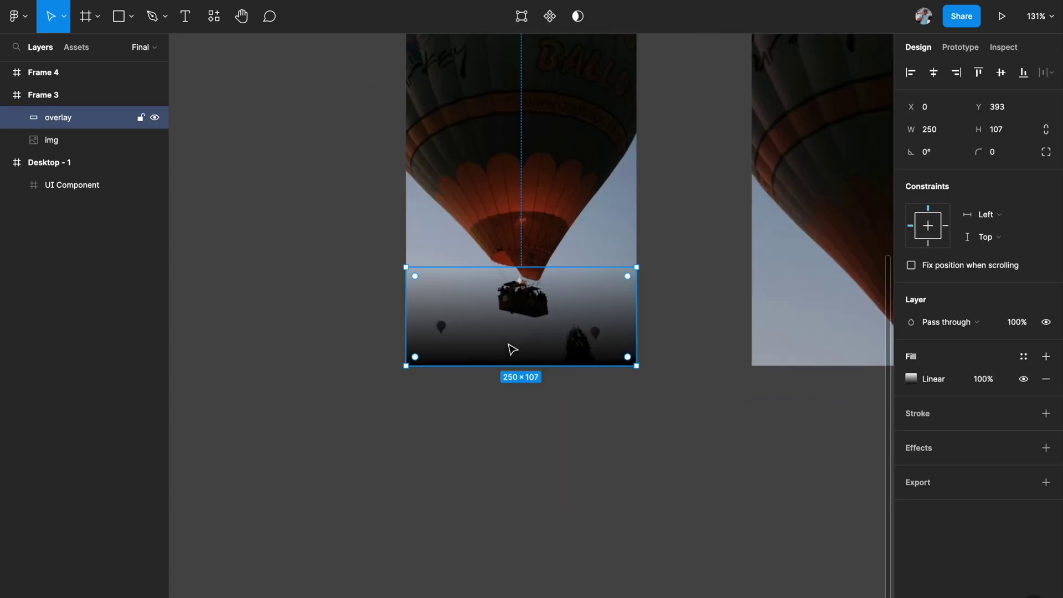
{"action": "left_click_drag", "start_coordinate": [518, 267], "coordinate": [519, 225]}
{"action": "left_click", "coordinate": [335, 392]}
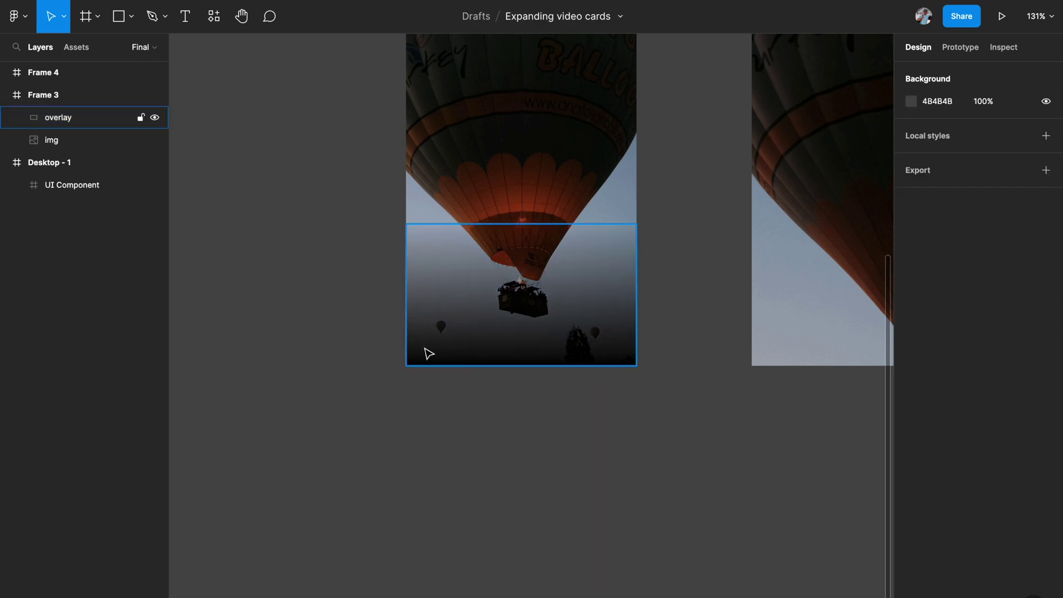
Step: Add the text Cappadocia over the overlay in Frame 3 and a copy below it reading Turkey
{"action": "scroll", "coordinate": [425, 348], "scroll_direction": "up", "scroll_amount": 3}
{"action": "key", "text": "t"}
{"action": "left_click", "coordinate": [405, 317]}
{"action": "type", "text": "Cappadocia"}
{"action": "key", "text": "Escape"}
{"action": "left_click_drag", "start_coordinate": [409, 323], "coordinate": [409, 382]}
{"action": "double_click", "coordinate": [463, 389]}
{"action": "type", "text": "Turkey"}
{"action": "left_click", "coordinate": [723, 387]}
Step: Set the Turkey text to size 12 with a lighter weight, and shift both text lines down toward the card's lower edge
{"action": "left_click", "coordinate": [461, 355], "text": "shift"}
{"action": "left_click", "coordinate": [913, 524]}
{"action": "left_click", "coordinate": [460, 384]}
{"action": "left_click", "coordinate": [999, 404]}
{"action": "type", "text": "12"}
{"action": "key", "text": "Return"}
{"action": "left_click", "coordinate": [935, 407]}
{"action": "left_click", "coordinate": [933, 369]}
{"action": "left_click", "coordinate": [413, 357], "text": "shift"}
{"action": "key", "text": "shift+Down"}
{"action": "left_click", "coordinate": [363, 483]}
Step: Copy the Cappadocia text, Turkey text and overlay from Frame 3 into Frame 4
{"action": "scroll", "coordinate": [324, 432], "scroll_direction": "down", "scroll_amount": 3}
{"action": "left_click", "coordinate": [394, 396]}
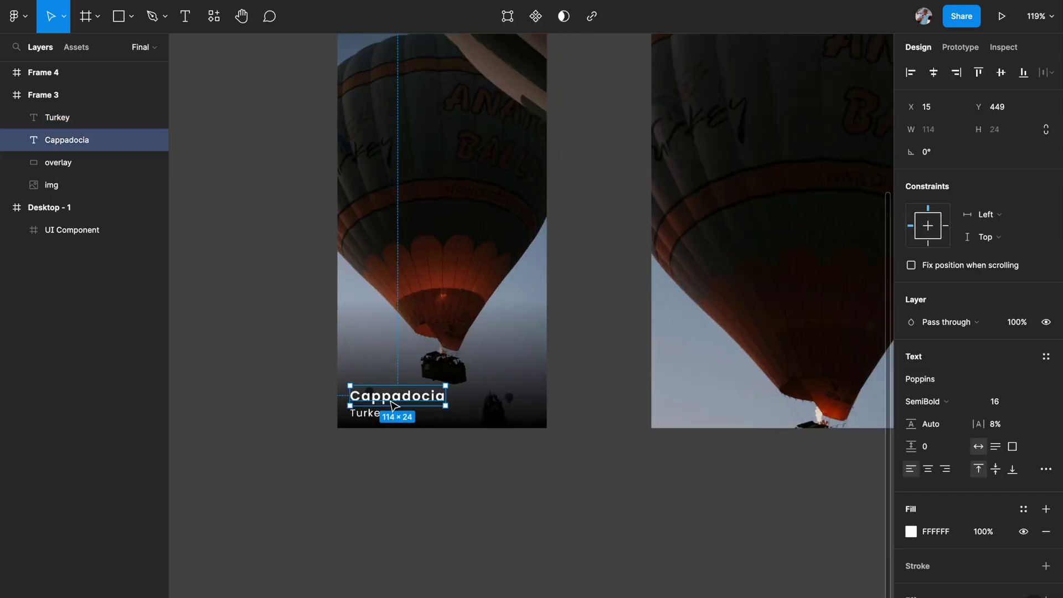
{"action": "left_click", "coordinate": [365, 414], "text": "shift"}
{"action": "left_click", "coordinate": [454, 336], "text": "shift"}
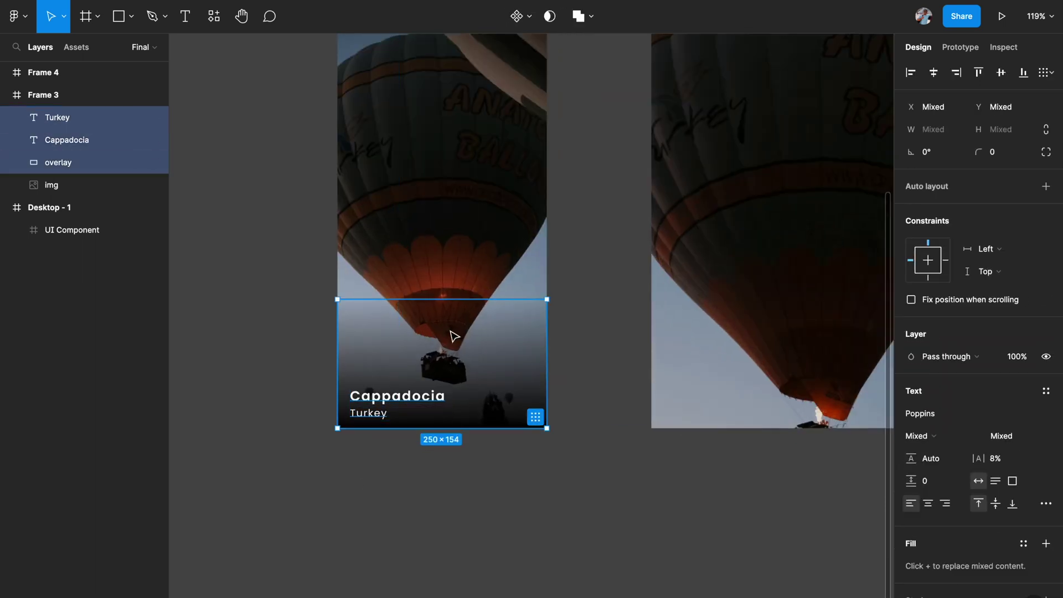
{"action": "scroll", "coordinate": [454, 336], "scroll_direction": "down", "scroll_amount": 3}
{"action": "left_click", "coordinate": [607, 221]}
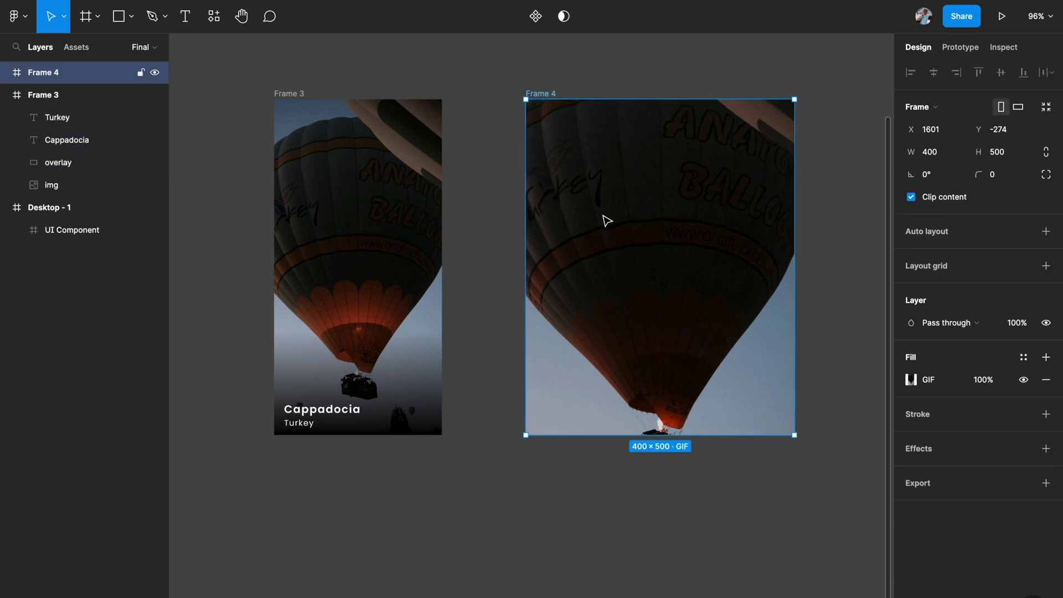
{"action": "key", "text": "ctrl+v"}
{"action": "scroll", "coordinate": [653, 334], "scroll_direction": "down", "scroll_amount": 2}
{"action": "scroll", "coordinate": [653, 335], "scroll_direction": "right", "scroll_amount": 2}
{"action": "left_click", "coordinate": [653, 449]}
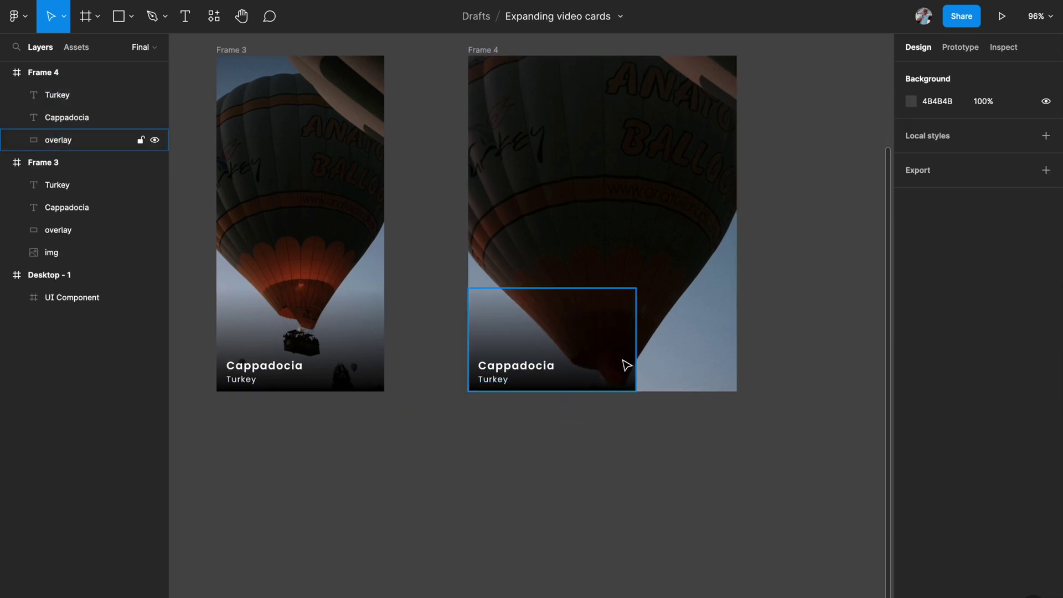
Step: Widen the copied overlay in Frame 4 to span the frame's full width
{"action": "left_click", "coordinate": [631, 366]}
{"action": "left_click_drag", "start_coordinate": [633, 339], "coordinate": [737, 334]}
{"action": "left_click", "coordinate": [774, 328]}
{"action": "scroll", "coordinate": [774, 328], "scroll_direction": "down", "scroll_amount": 2}
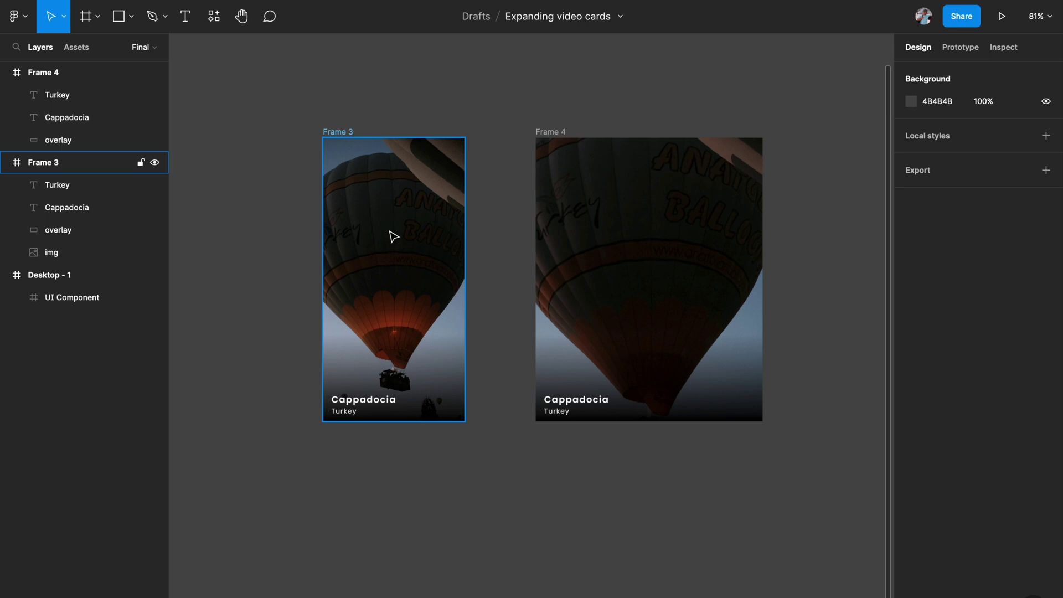
Step: Rename the narrow frame as default and the wide frame as hover
{"action": "left_click", "coordinate": [393, 237]}
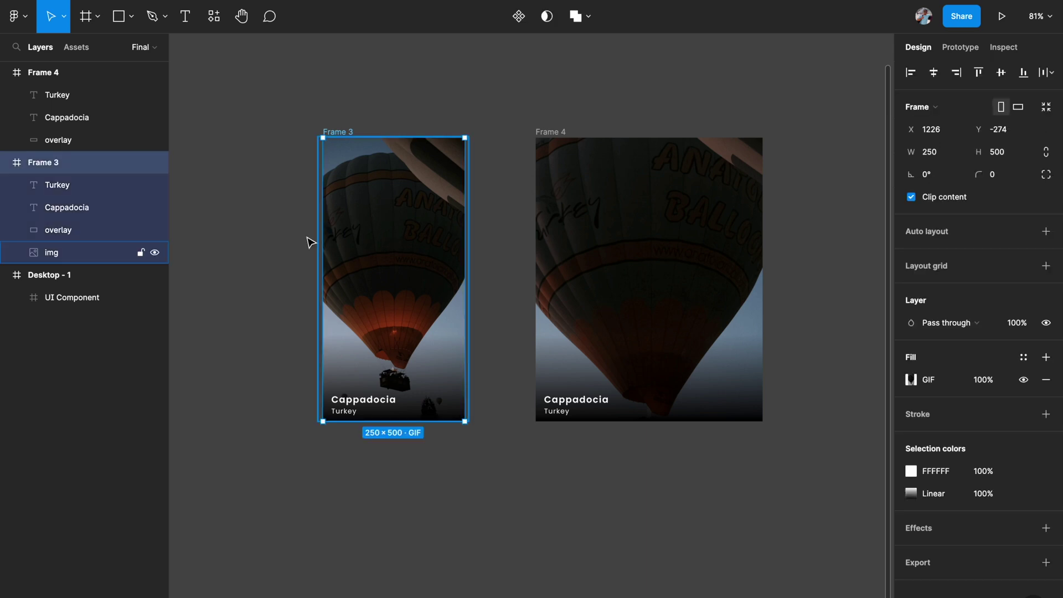
{"action": "left_click", "coordinate": [46, 255]}
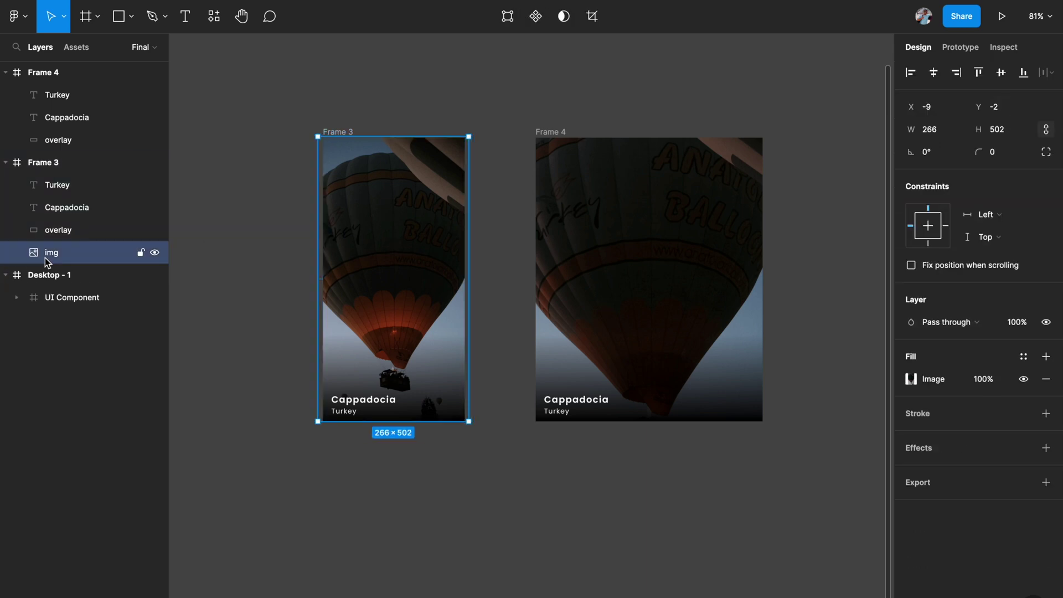
{"action": "left_click", "coordinate": [555, 132]}
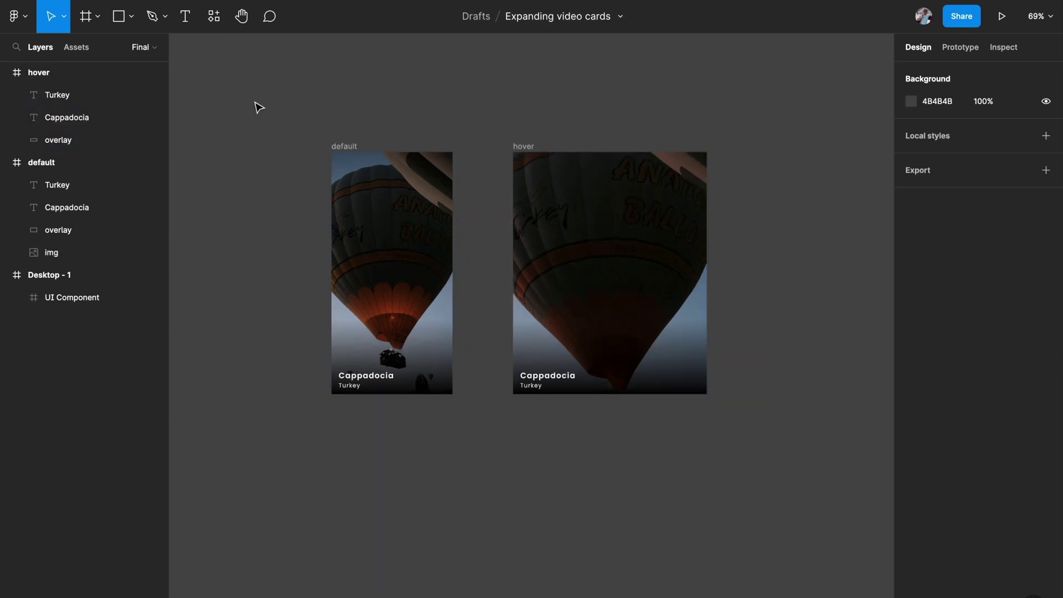
Step: Combine the default and hover frames into a component set with two variants
{"action": "left_click_drag", "start_coordinate": [248, 90], "coordinate": [748, 470]}
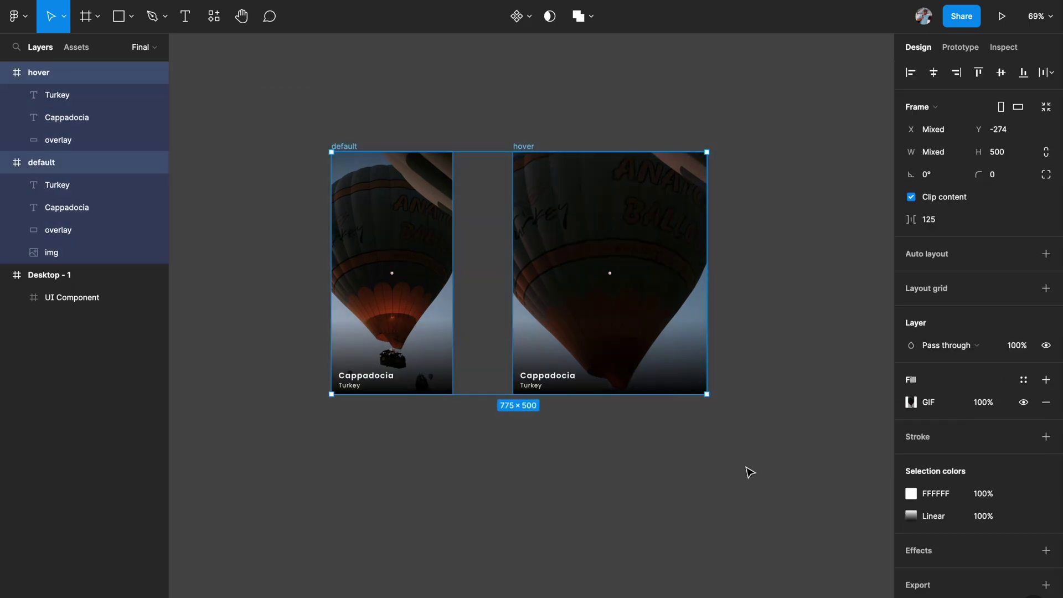
{"action": "left_click", "coordinate": [532, 20]}
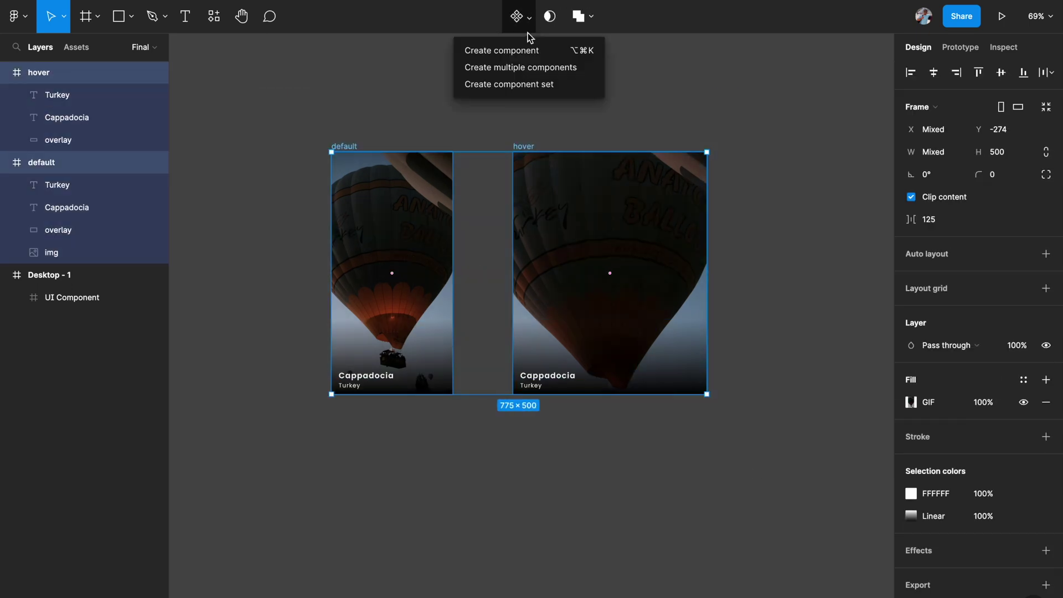
{"action": "left_click", "coordinate": [522, 84]}
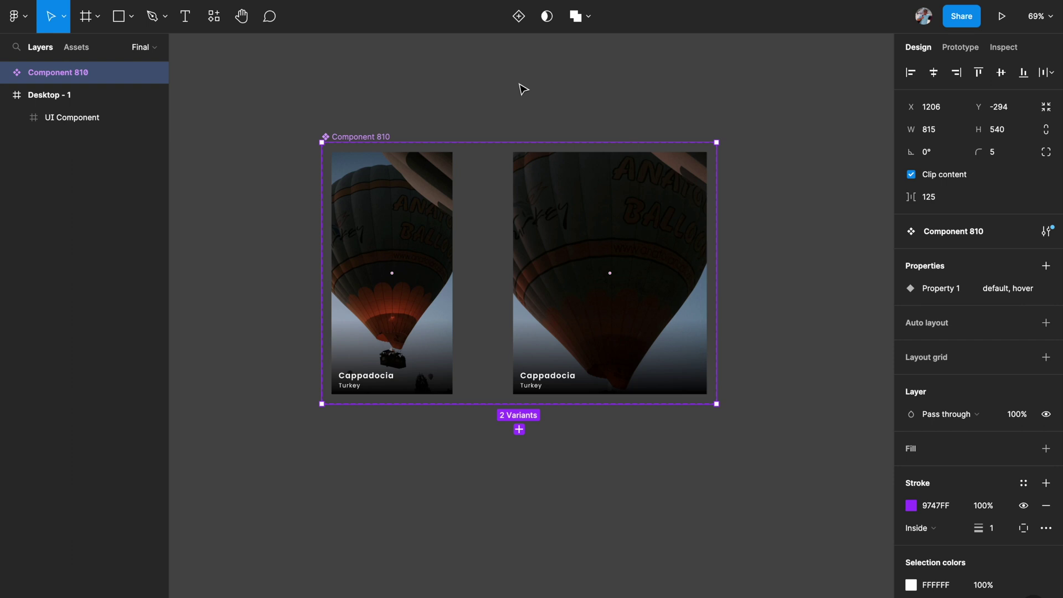
{"action": "left_click", "coordinate": [523, 89]}
Step: Link the default variant to the hover variant with a While hovering interaction that changes Property 1 to hover
{"action": "left_click", "coordinate": [408, 235]}
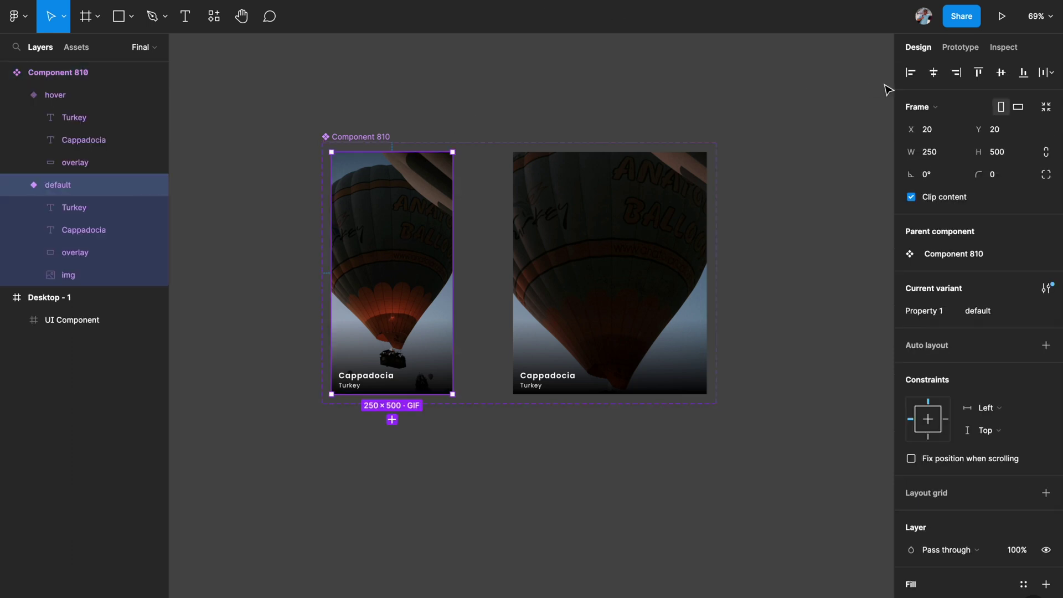
{"action": "left_click", "coordinate": [961, 48]}
{"action": "scroll", "coordinate": [396, 360], "scroll_direction": "up", "scroll_amount": 2}
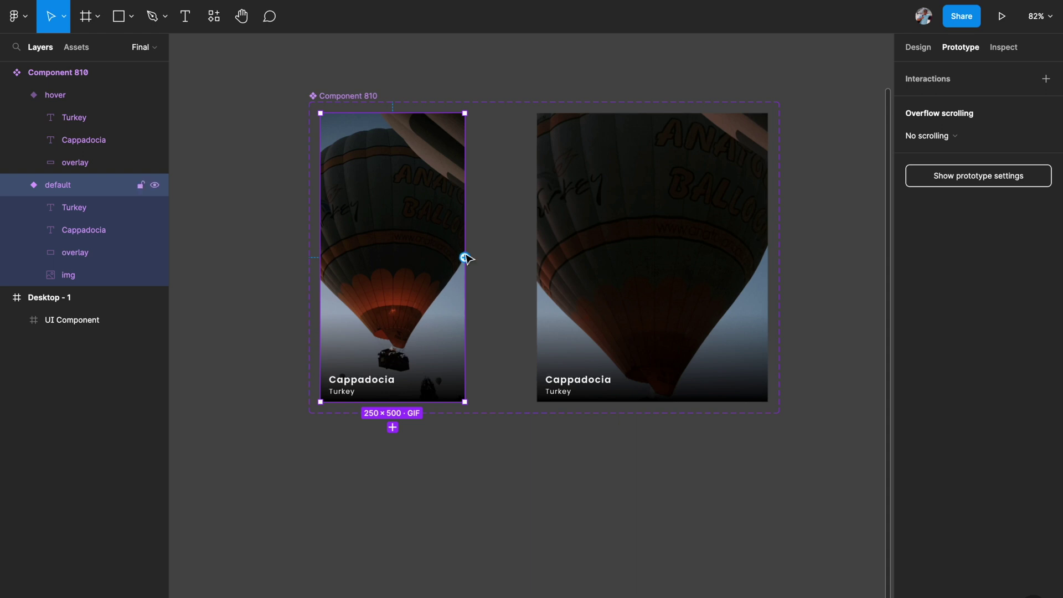
{"action": "left_click_drag", "start_coordinate": [464, 258], "coordinate": [555, 217]}
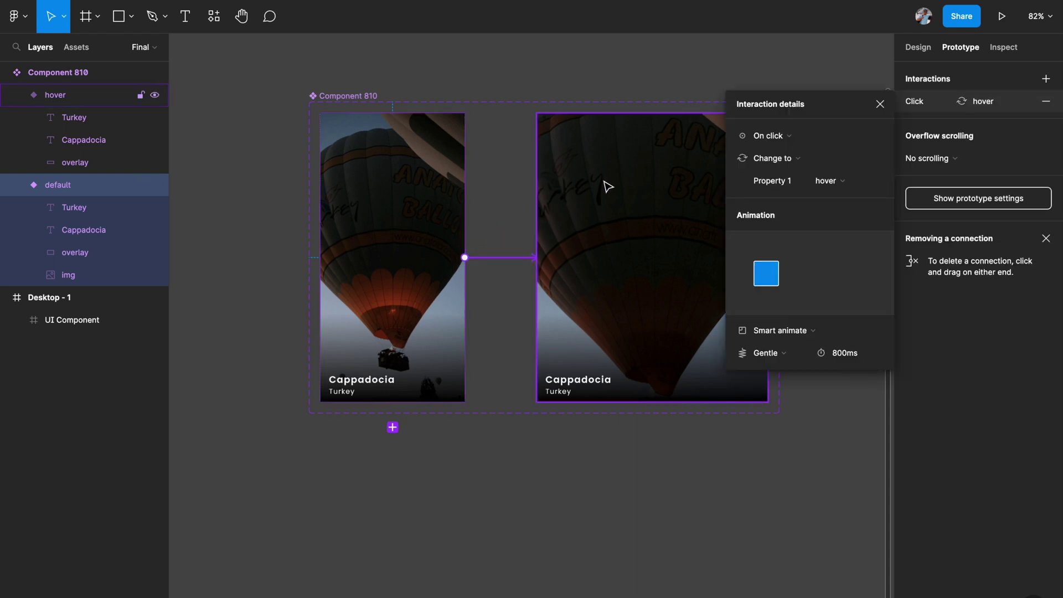
{"action": "left_click", "coordinate": [780, 141]}
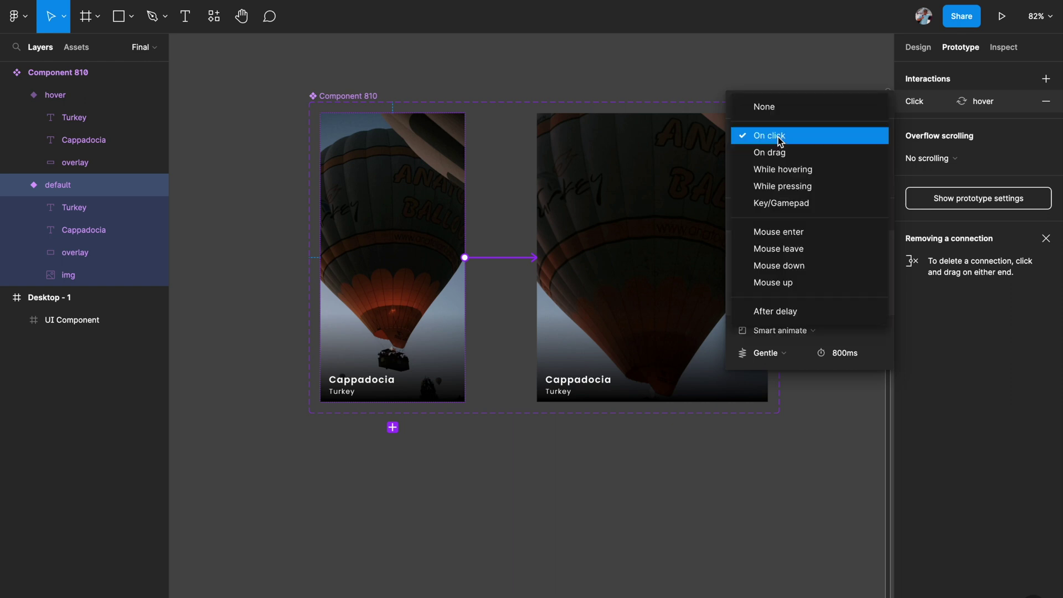
{"action": "left_click", "coordinate": [781, 170]}
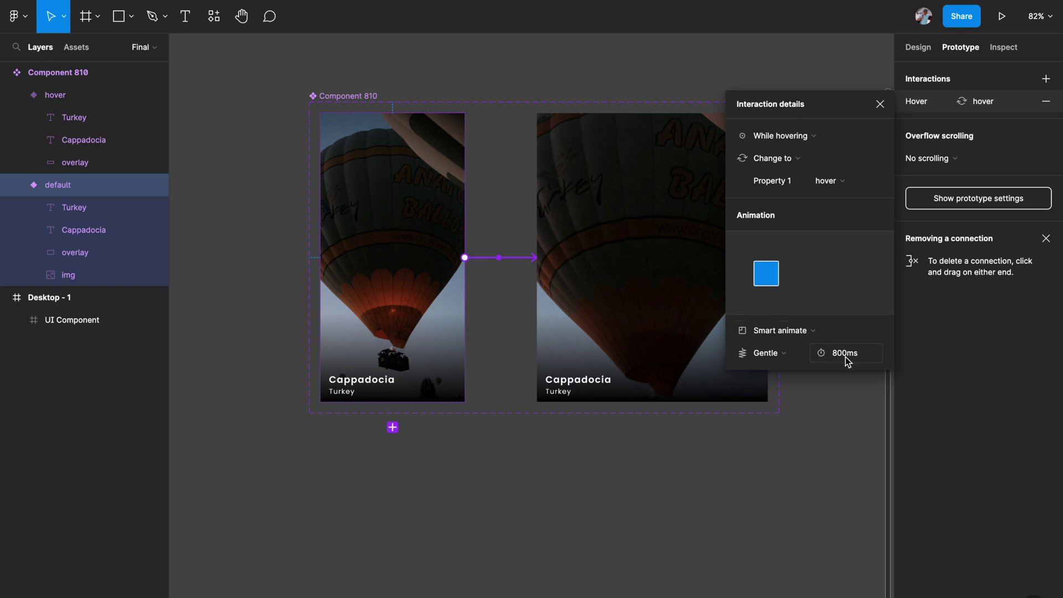
{"action": "left_click", "coordinate": [415, 147]}
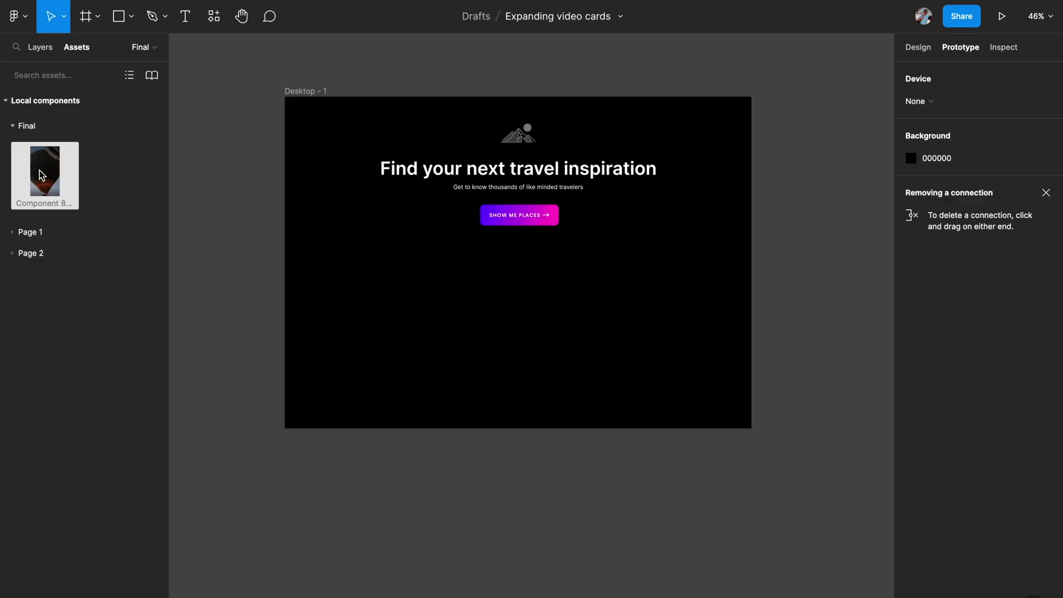
Step: Place an instance of the local card component below the SHOW ME PLACES button in Desktop - 1 and center it horizontally
{"action": "left_click_drag", "start_coordinate": [43, 172], "coordinate": [367, 301]}
{"action": "scroll", "coordinate": [472, 313], "scroll_direction": "up", "scroll_amount": 3}
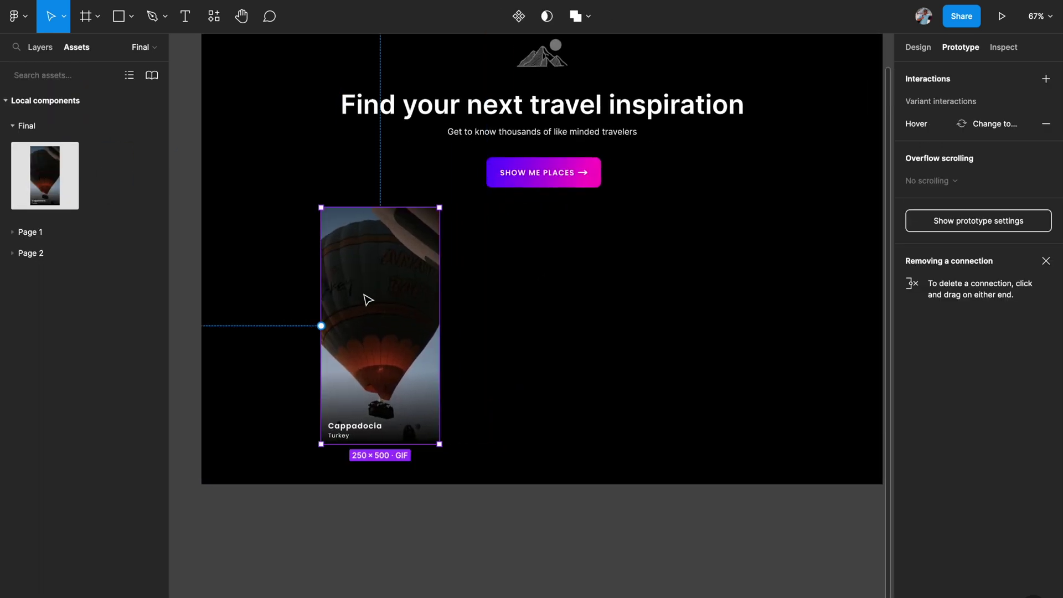
{"action": "left_click", "coordinate": [916, 49]}
{"action": "left_click", "coordinate": [934, 72]}
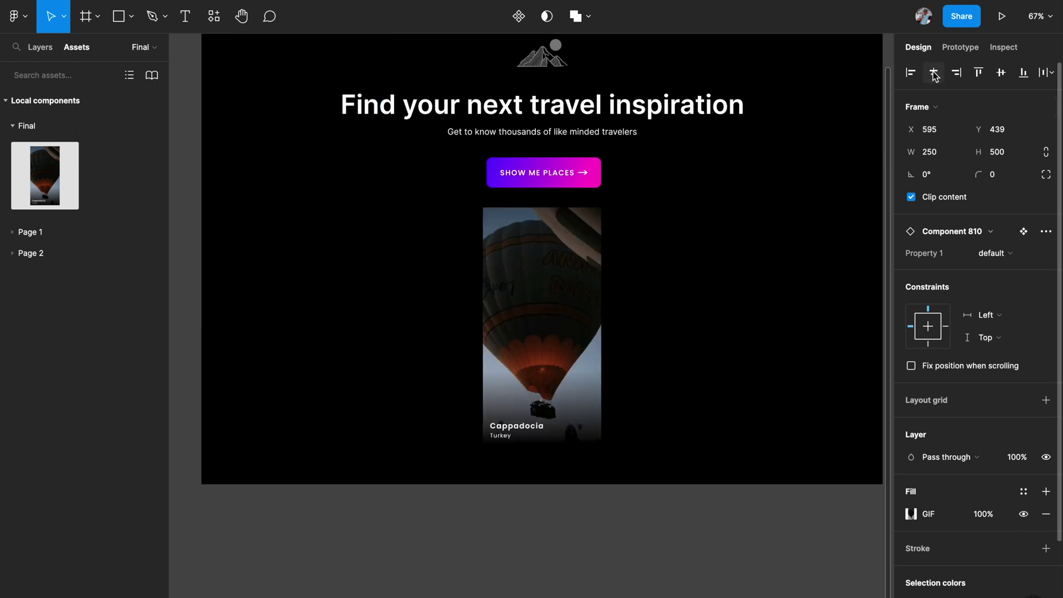
{"action": "scroll", "coordinate": [729, 207], "scroll_direction": "up", "scroll_amount": 3}
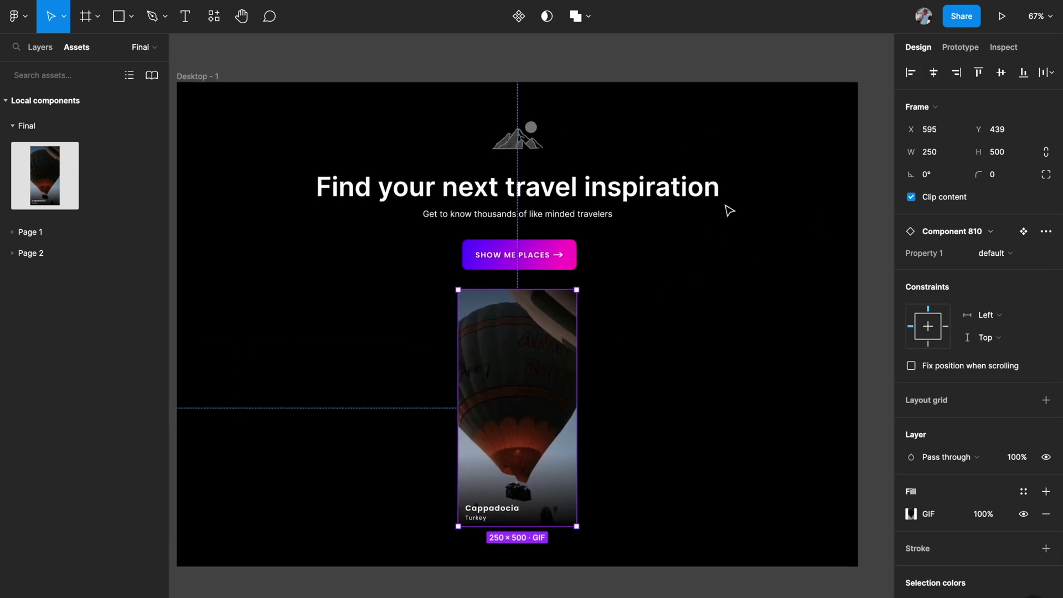
Step: Present Desktop - 1 as a prototype, check the card's expansion on hover, and return to the design file
{"action": "left_click", "coordinate": [217, 77]}
{"action": "left_click", "coordinate": [1002, 16]}
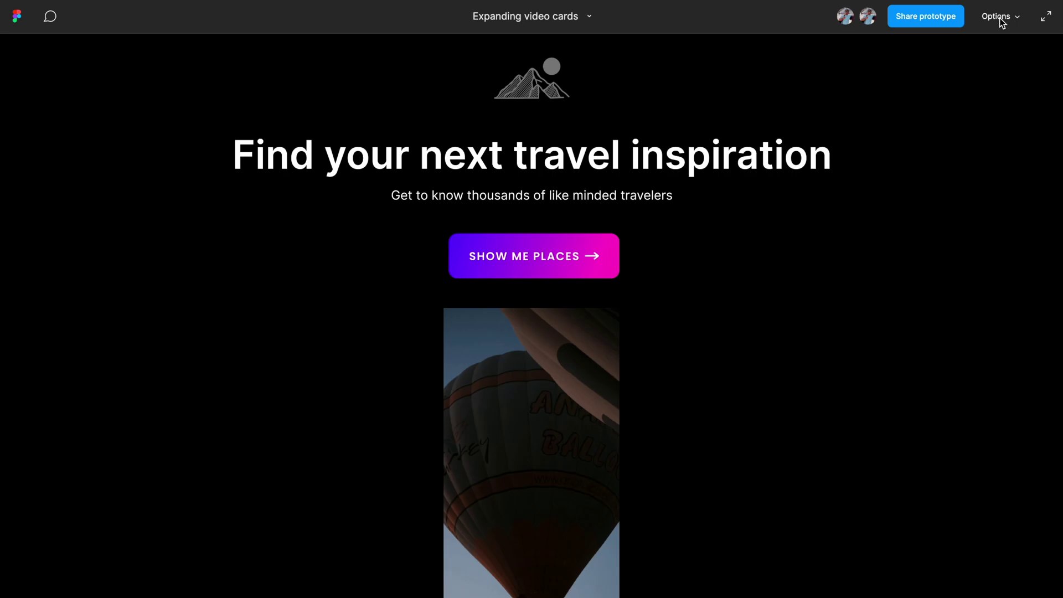
{"action": "scroll", "coordinate": [800, 325], "scroll_direction": "down", "scroll_amount": 3}
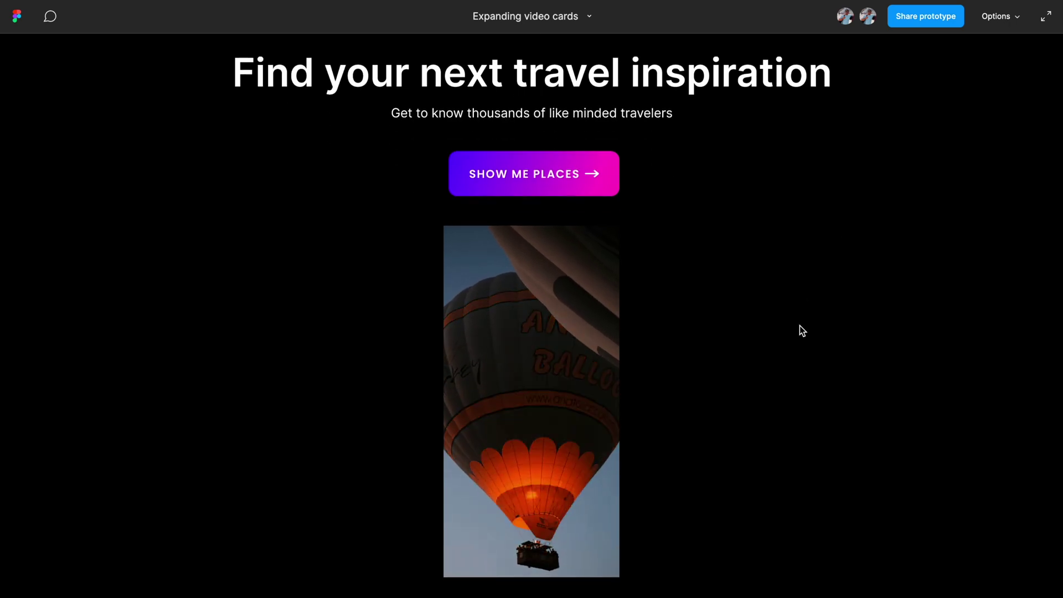
{"action": "mouse_move", "coordinate": [566, 332]}
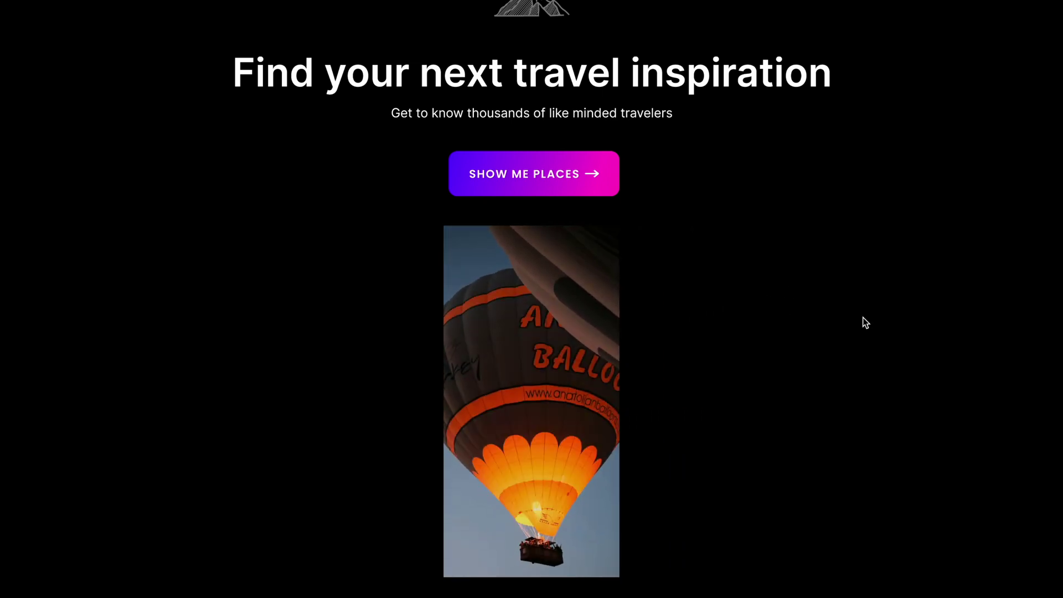
{"action": "left_click", "coordinate": [149, 1]}
Step: Move the card instance toward the left edge of Desktop - 1, to about X 187, Y 445
{"action": "scroll", "coordinate": [381, 220], "scroll_direction": "down", "scroll_amount": 5}
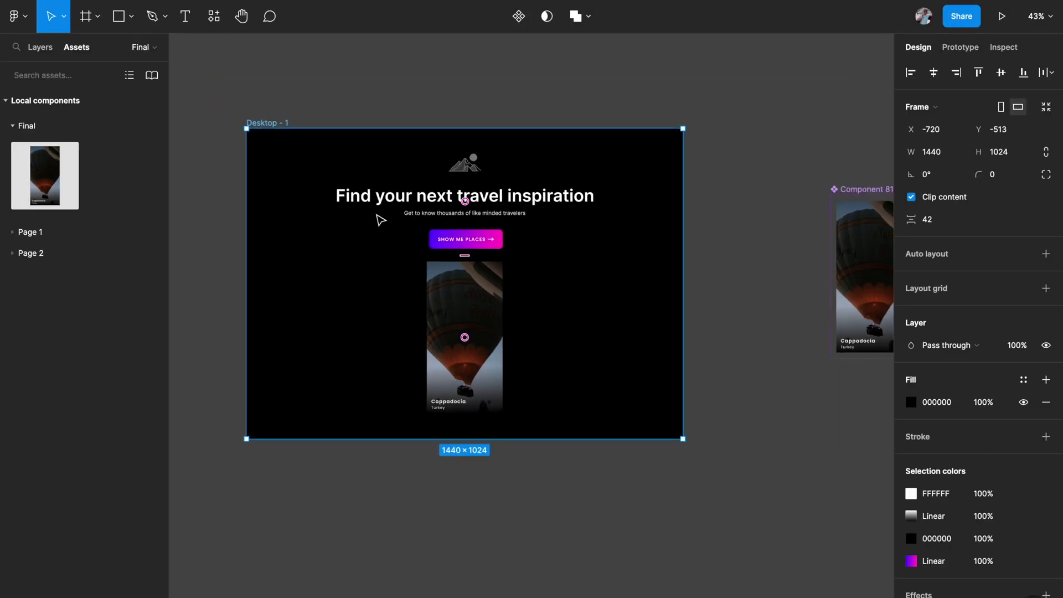
{"action": "scroll", "coordinate": [759, 268], "scroll_direction": "right", "scroll_amount": 3}
{"action": "scroll", "coordinate": [762, 269], "scroll_direction": "left", "scroll_amount": 2}
{"action": "left_click", "coordinate": [672, 350]}
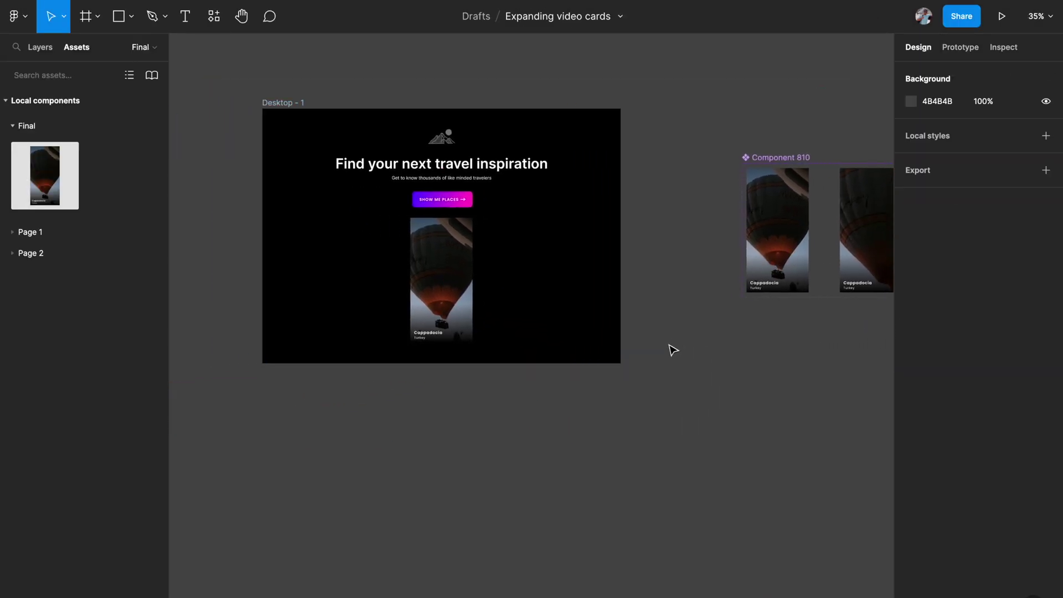
{"action": "scroll", "coordinate": [447, 359], "scroll_direction": "up", "scroll_amount": 3}
{"action": "scroll", "coordinate": [399, 344], "scroll_direction": "left", "scroll_amount": 1}
{"action": "left_click_drag", "start_coordinate": [500, 280], "coordinate": [376, 278]}
{"action": "scroll", "coordinate": [377, 279], "scroll_direction": "up", "scroll_amount": 2}
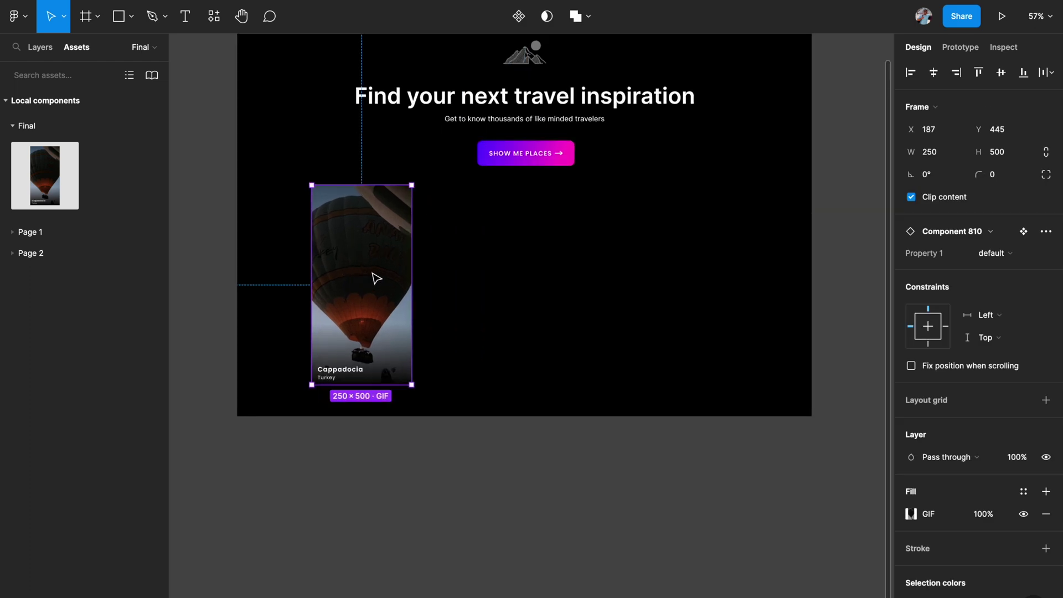
Step: Duplicate the card sideways to make a row of five cards in Desktop - 1, and select the row
{"action": "left_click", "coordinate": [17, 125]}
{"action": "left_click_drag", "start_coordinate": [345, 232], "coordinate": [563, 239]}
{"action": "left_click_drag", "start_coordinate": [562, 238], "coordinate": [780, 246]}
{"action": "left_click", "coordinate": [690, 261], "text": "shift"}
Step: Set the horizontal spacing between the five cards to 12 and reposition the row within Desktop - 1
{"action": "left_click", "coordinate": [939, 223]}
{"action": "type", "text": "12"}
{"action": "key", "text": "Return"}
{"action": "left_click_drag", "start_coordinate": [681, 268], "coordinate": [640, 275]}
{"action": "left_click", "coordinate": [570, 499]}
Step: Change the title text on the second card from the left to Amsterdam
{"action": "scroll", "coordinate": [571, 500], "scroll_direction": "up", "scroll_amount": 2}
{"action": "scroll", "coordinate": [570, 500], "scroll_direction": "down", "scroll_amount": 3}
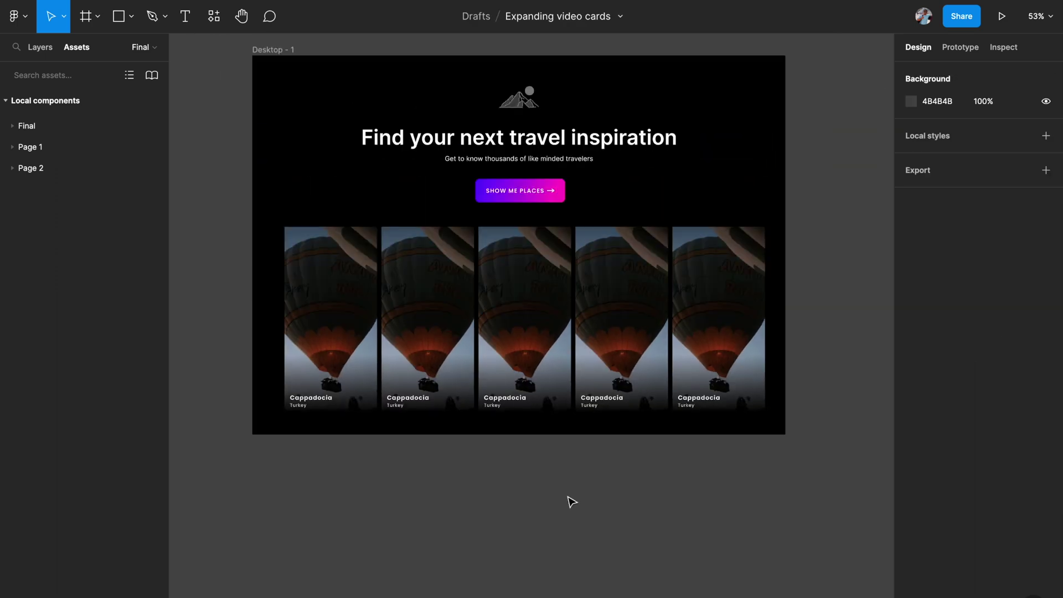
{"action": "scroll", "coordinate": [470, 539], "scroll_direction": "up", "scroll_amount": 2}
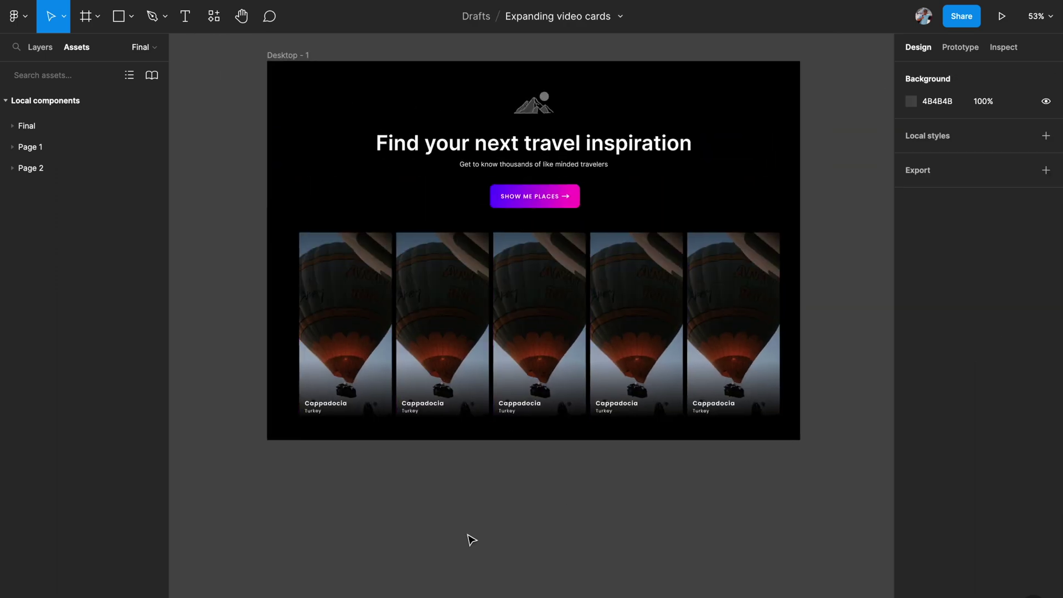
{"action": "scroll", "coordinate": [471, 540], "scroll_direction": "down", "scroll_amount": 2}
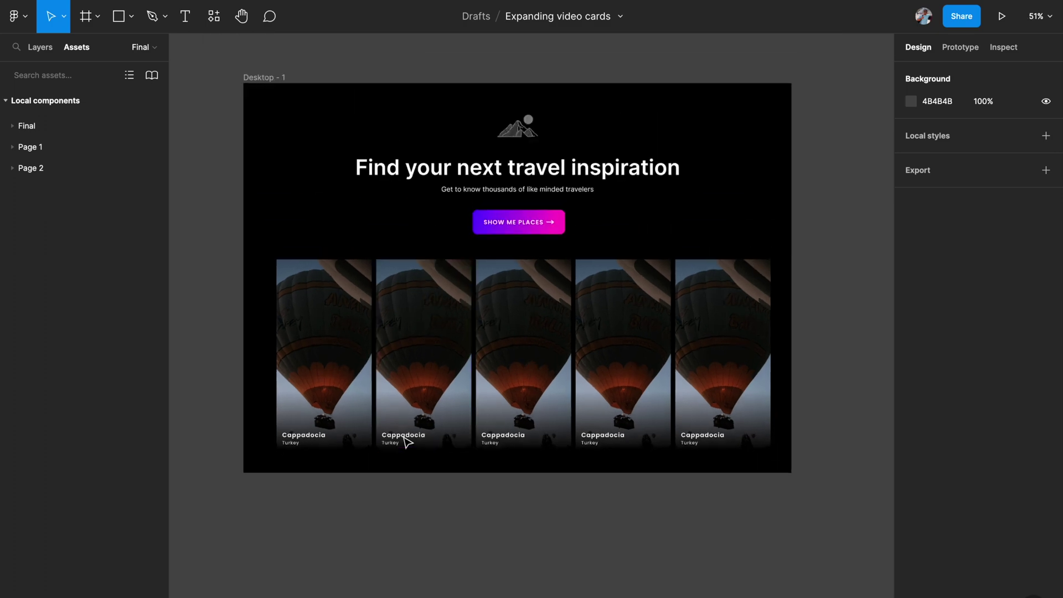
{"action": "scroll", "coordinate": [406, 437], "scroll_direction": "up", "scroll_amount": 1}
{"action": "left_click", "coordinate": [415, 391]}
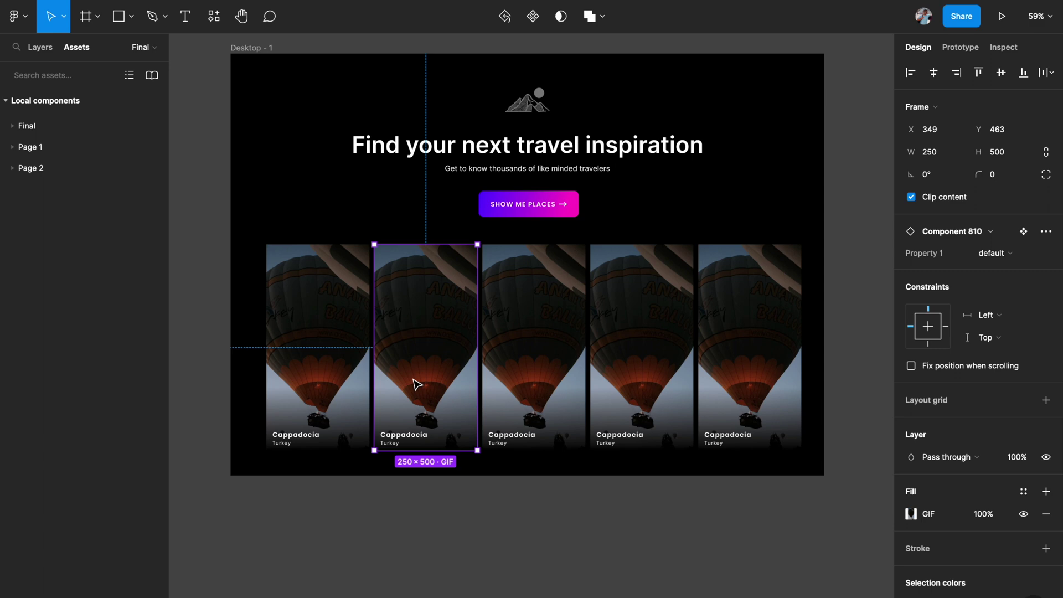
{"action": "scroll", "coordinate": [417, 384], "scroll_direction": "up", "scroll_amount": 3}
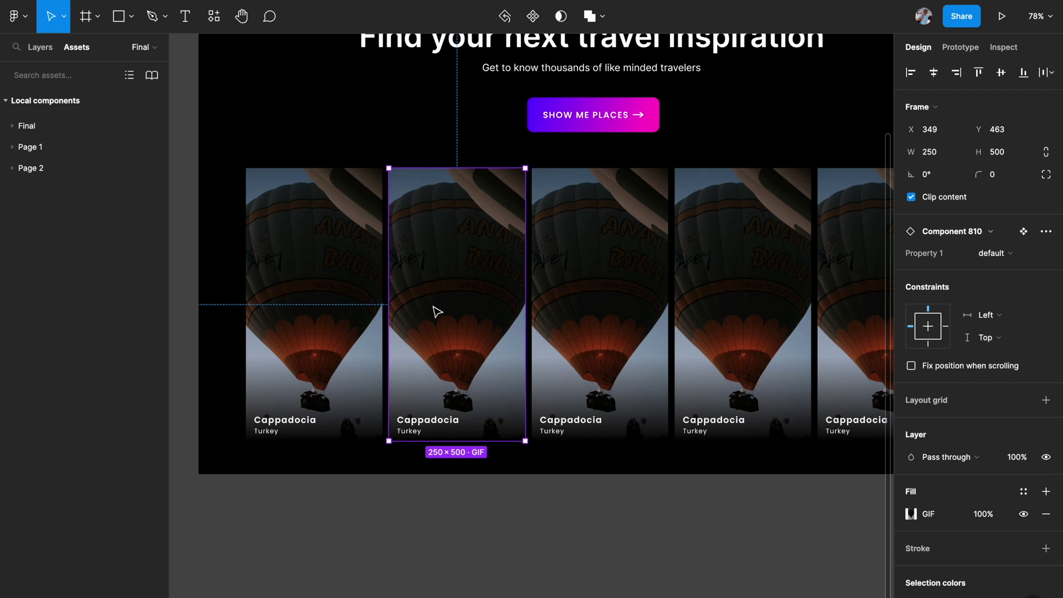
{"action": "scroll", "coordinate": [444, 308], "scroll_direction": "up", "scroll_amount": 3}
{"action": "left_click", "coordinate": [430, 439]}
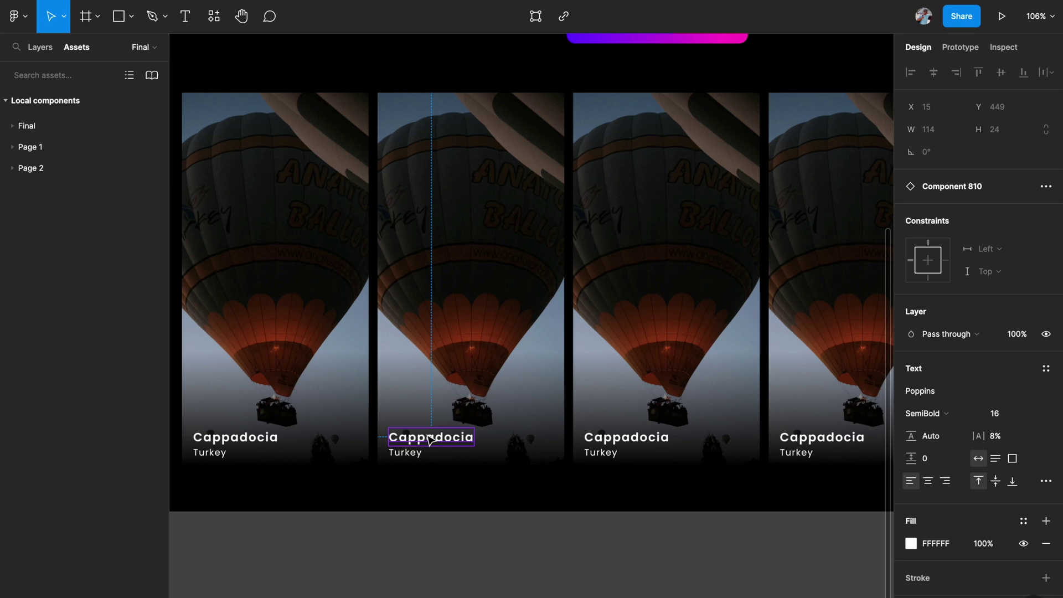
{"action": "double_click", "coordinate": [423, 438]}
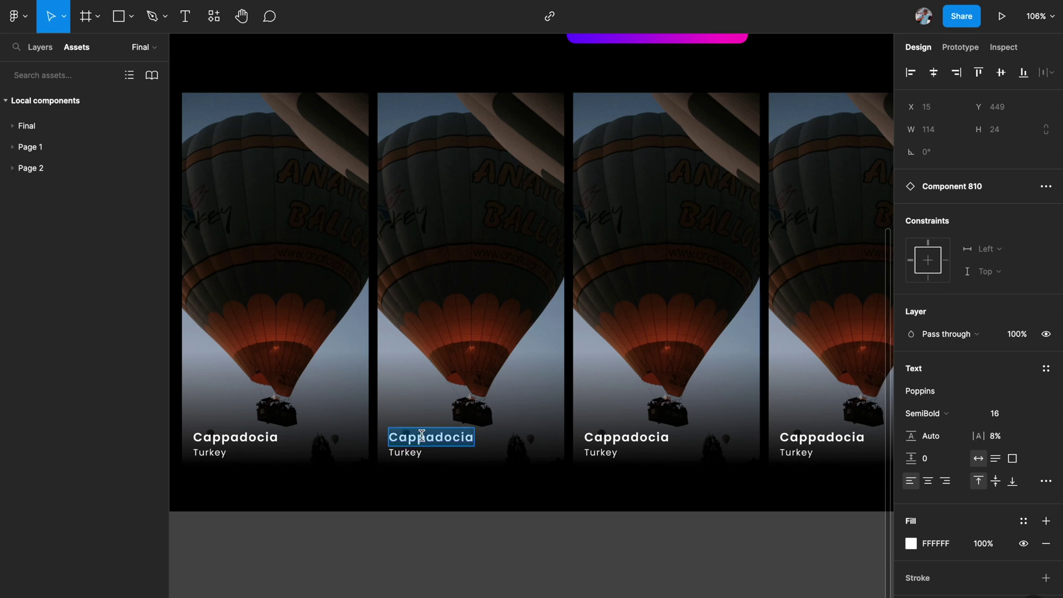
{"action": "type", "text": "Amsterdam"}
{"action": "key", "text": "Escape"}
Step: Change the country text on the Amsterdam card to Netherland
{"action": "key", "text": "Tab"}
{"action": "key", "text": "Return"}
{"action": "type", "text": "Netherland"}
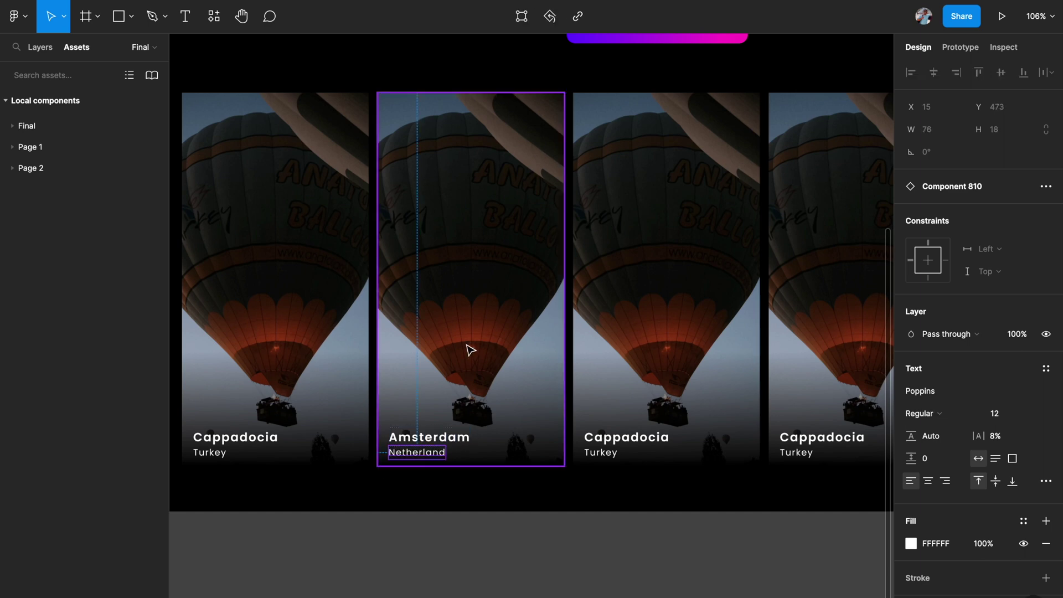
Step: Replace the GIF fill of the Amsterdam card instance with final gif-2.gif
{"action": "scroll", "coordinate": [462, 322], "scroll_direction": "up", "scroll_amount": 2}
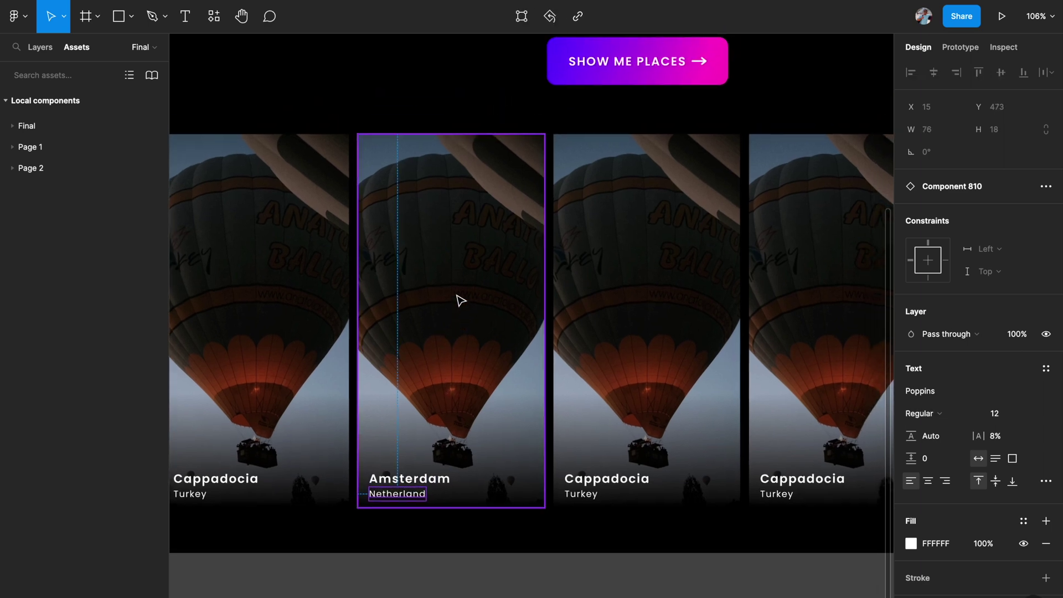
{"action": "left_click", "coordinate": [461, 300]}
{"action": "left_click", "coordinate": [34, 48]}
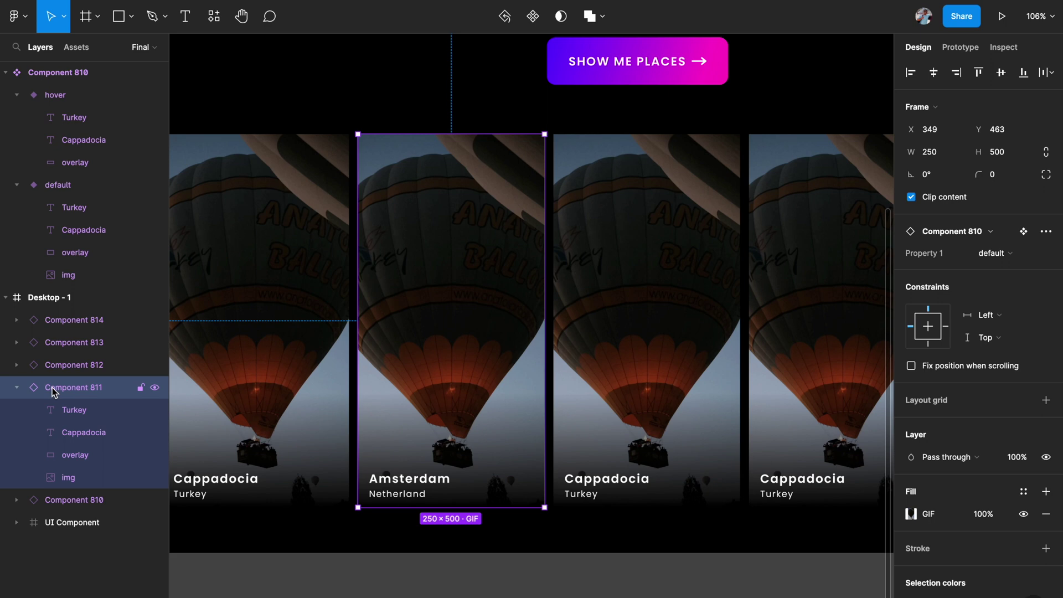
{"action": "left_click", "coordinate": [26, 392]}
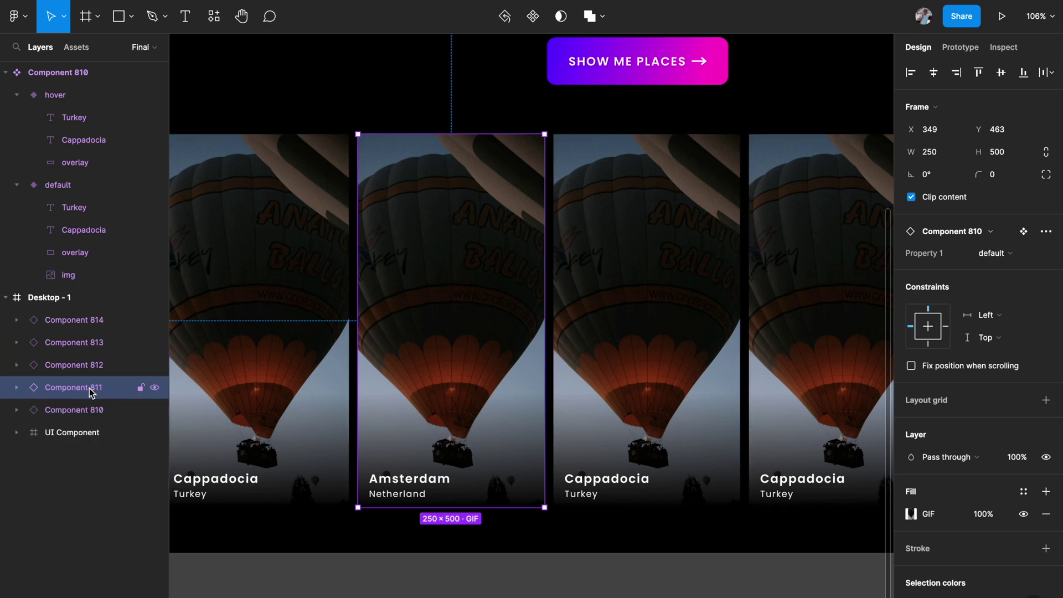
{"action": "left_click", "coordinate": [911, 515]}
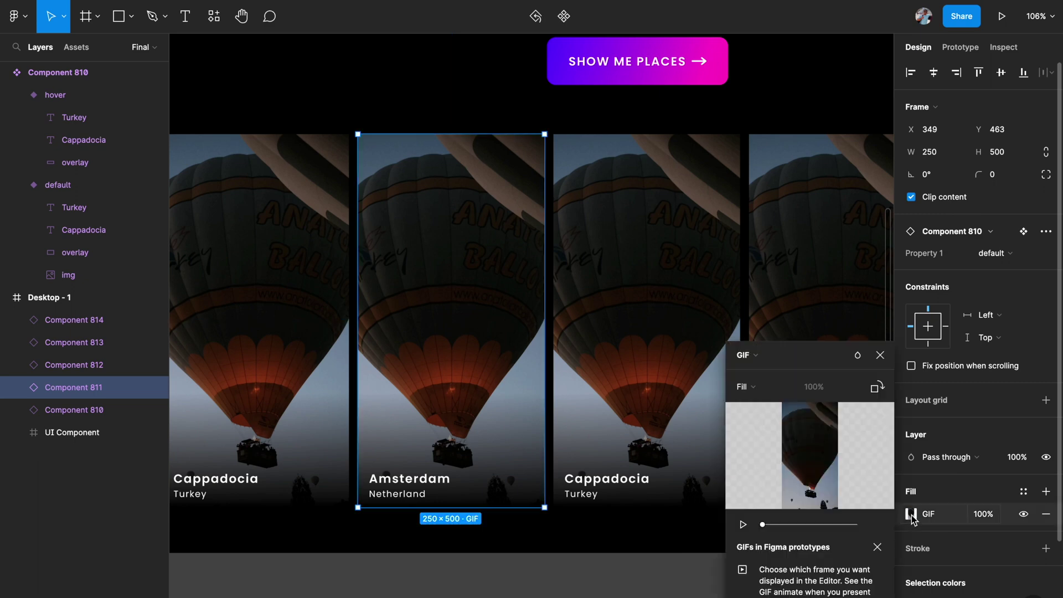
{"action": "left_click", "coordinate": [821, 463]}
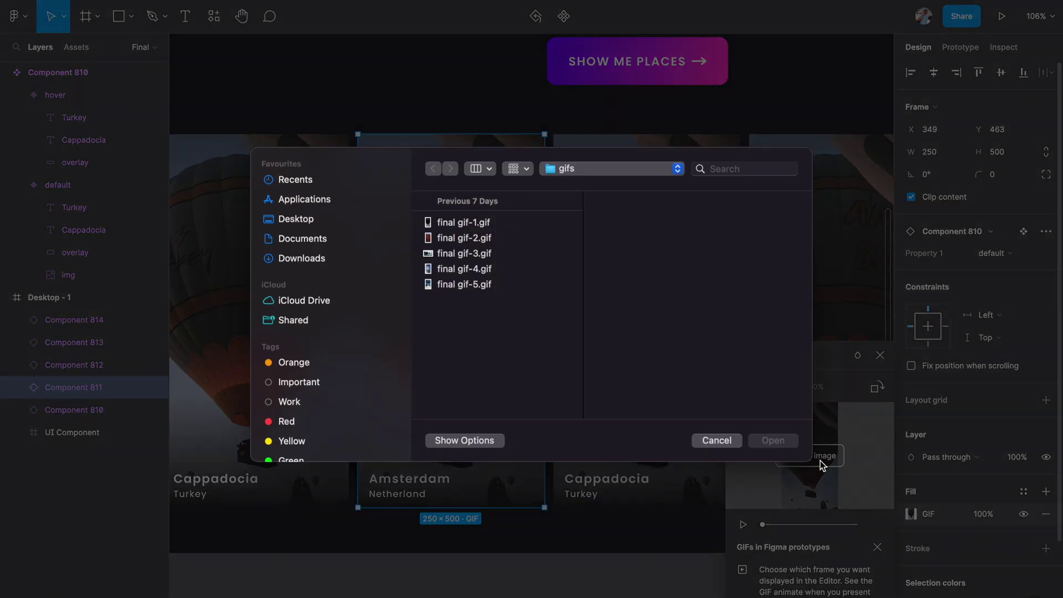
{"action": "left_click", "coordinate": [479, 240]}
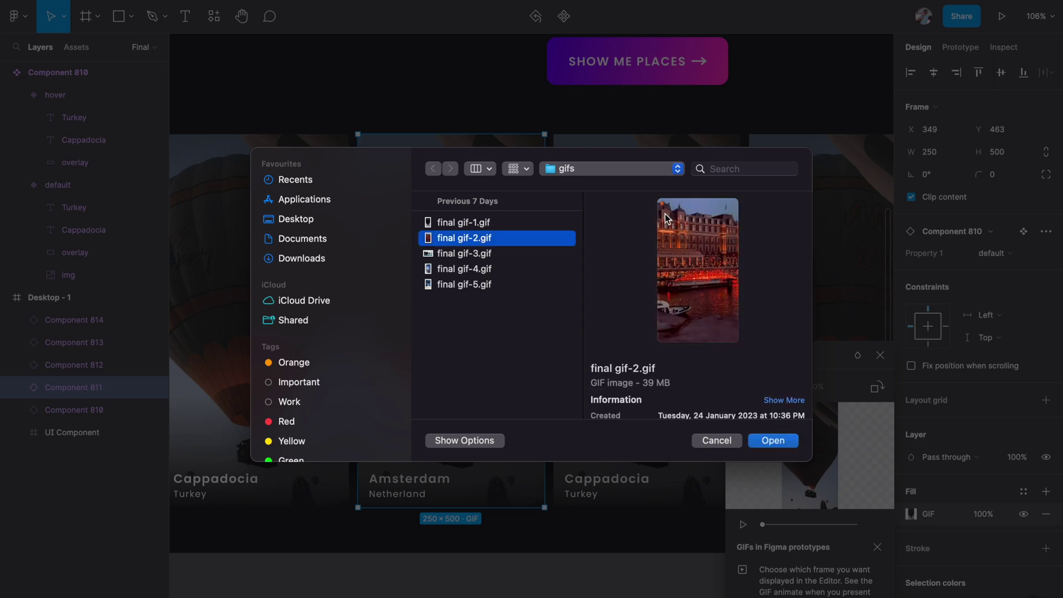
{"action": "left_click", "coordinate": [778, 440]}
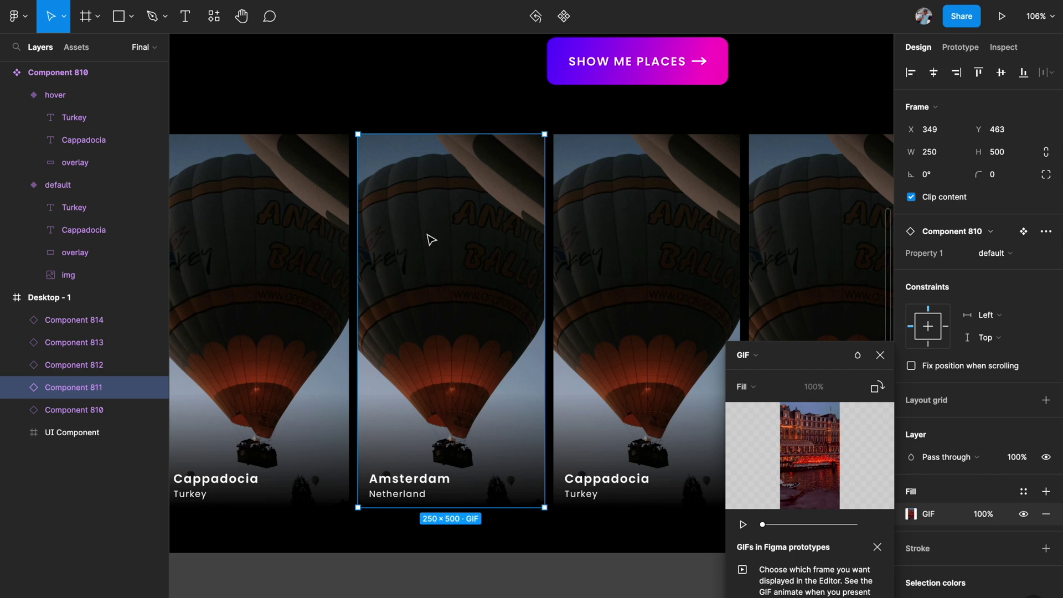
Step: Replace the image fill of the Amsterdam card's img layer with Screenshot 2023-01-24 at 10.47.14 PM
{"action": "left_click", "coordinate": [17, 387]}
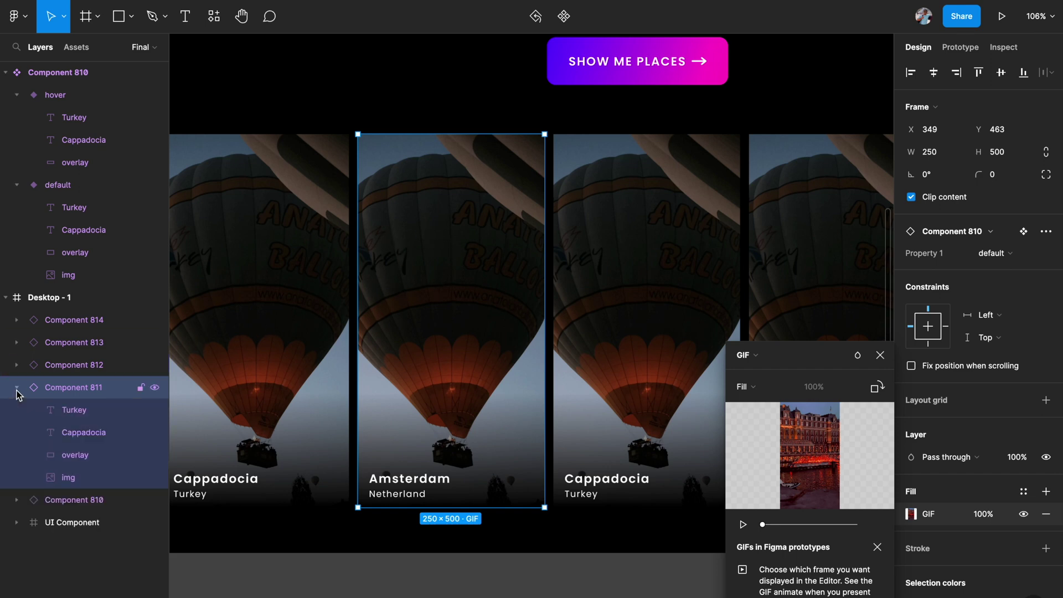
{"action": "left_click", "coordinate": [69, 479]}
{"action": "left_click", "coordinate": [910, 391]}
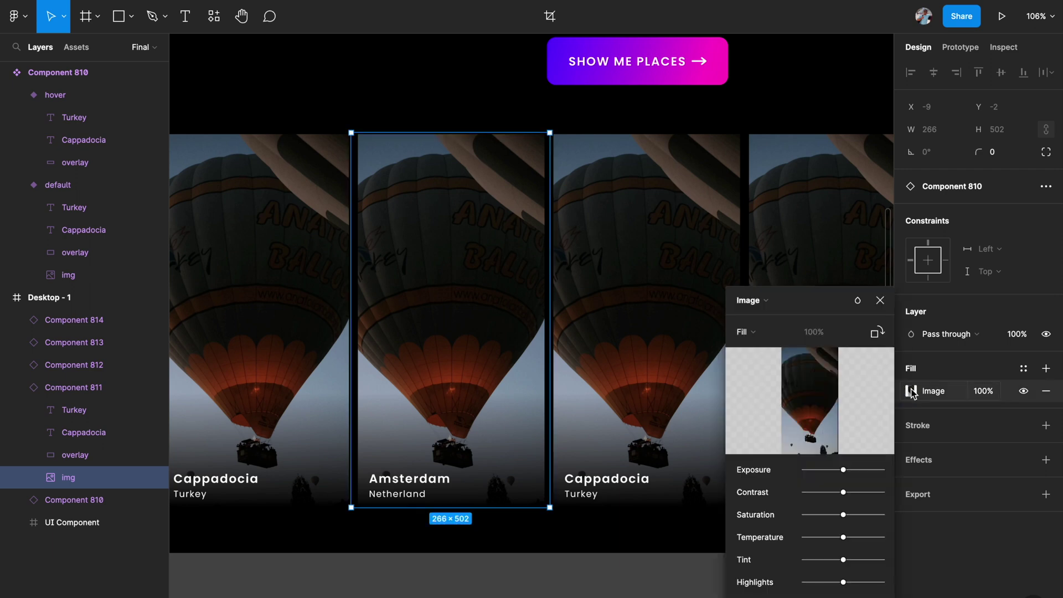
{"action": "left_click", "coordinate": [809, 402]}
{"action": "left_click", "coordinate": [712, 169]}
{"action": "type", "text": "screenshot"}
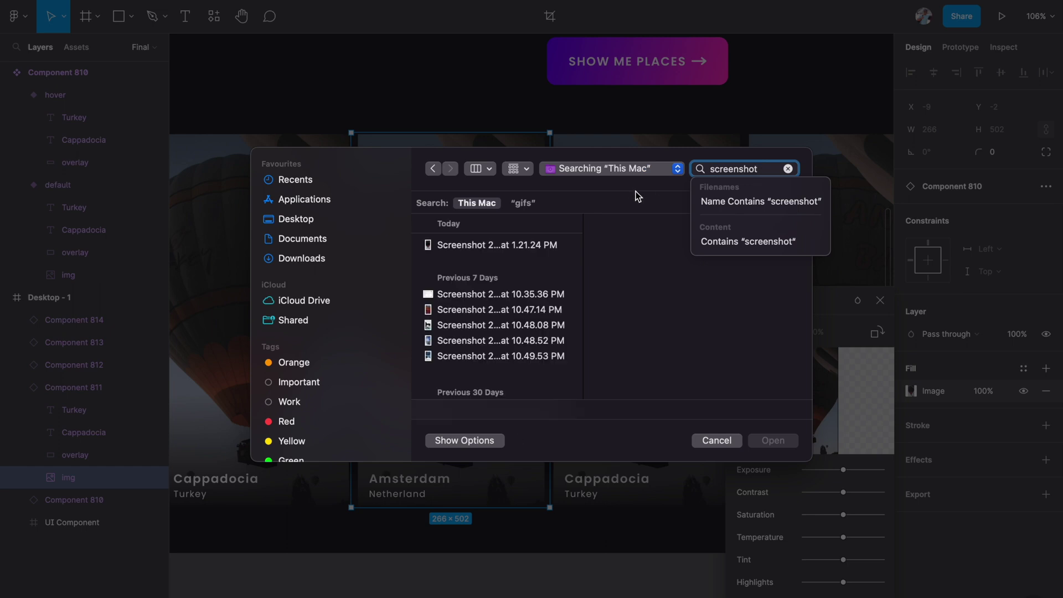
{"action": "left_click", "coordinate": [468, 308]}
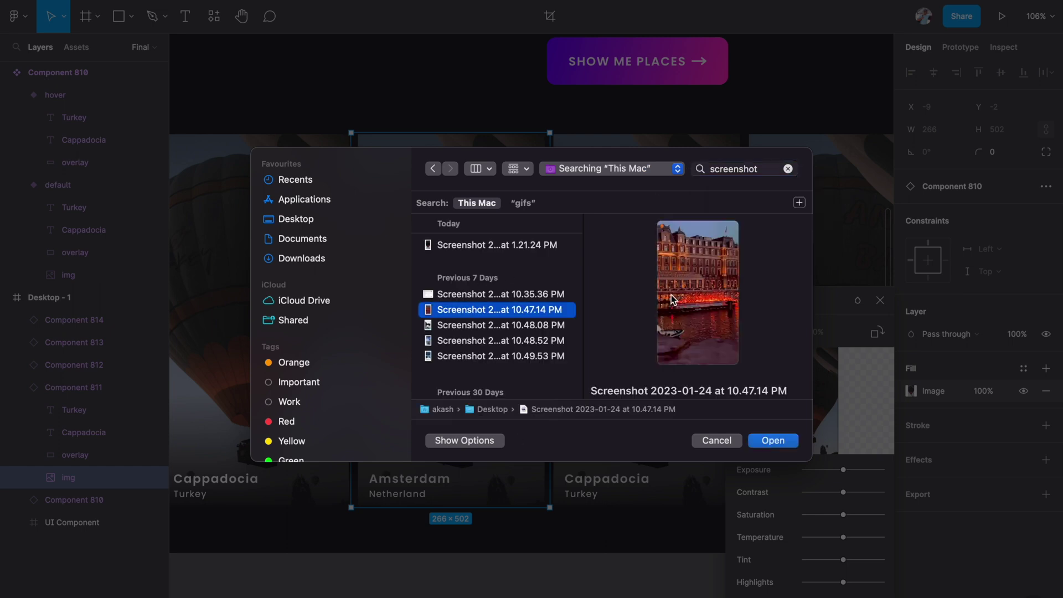
{"action": "left_click", "coordinate": [773, 441]}
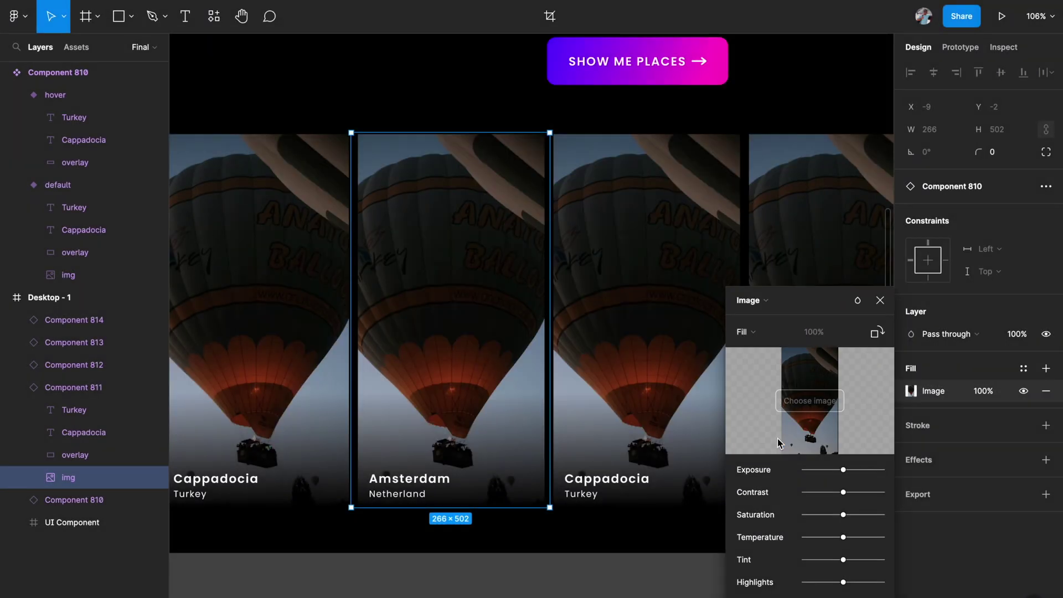
{"action": "scroll", "coordinate": [441, 340], "scroll_direction": "down", "scroll_amount": 3}
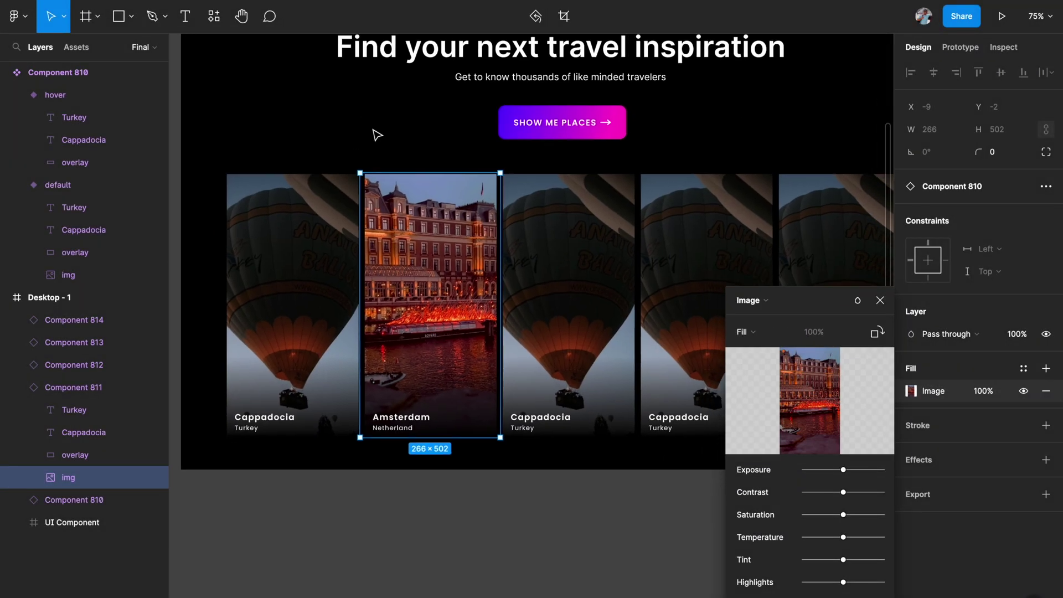
{"action": "key", "text": "Escape"}
{"action": "left_click", "coordinate": [273, 133]}
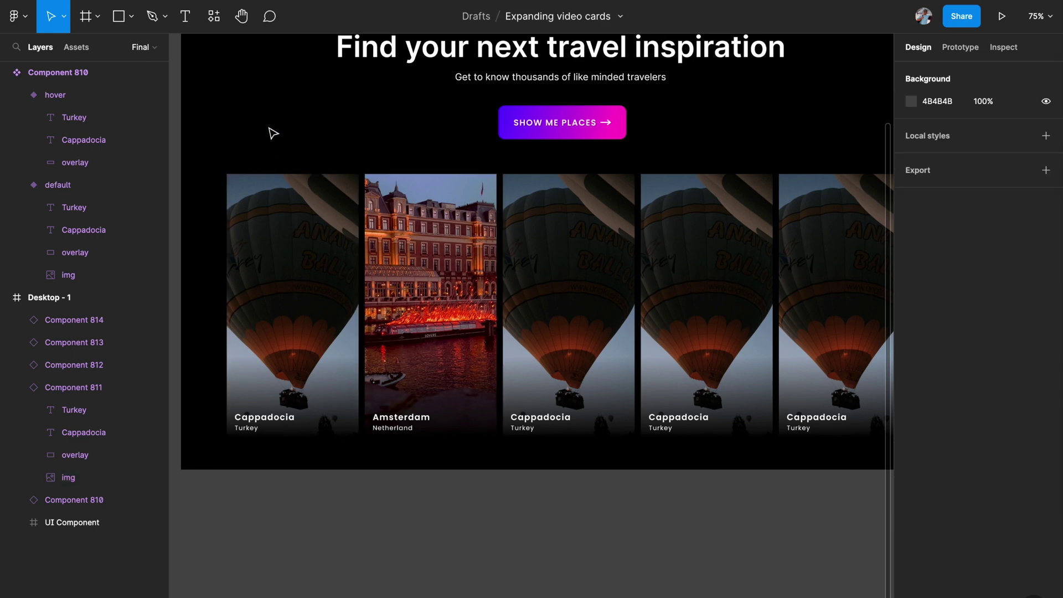
Step: Examine the layers and fills of the customized Hanoi and Swiss Alps cards on Desktop - 1
{"action": "left_click", "coordinate": [428, 251]}
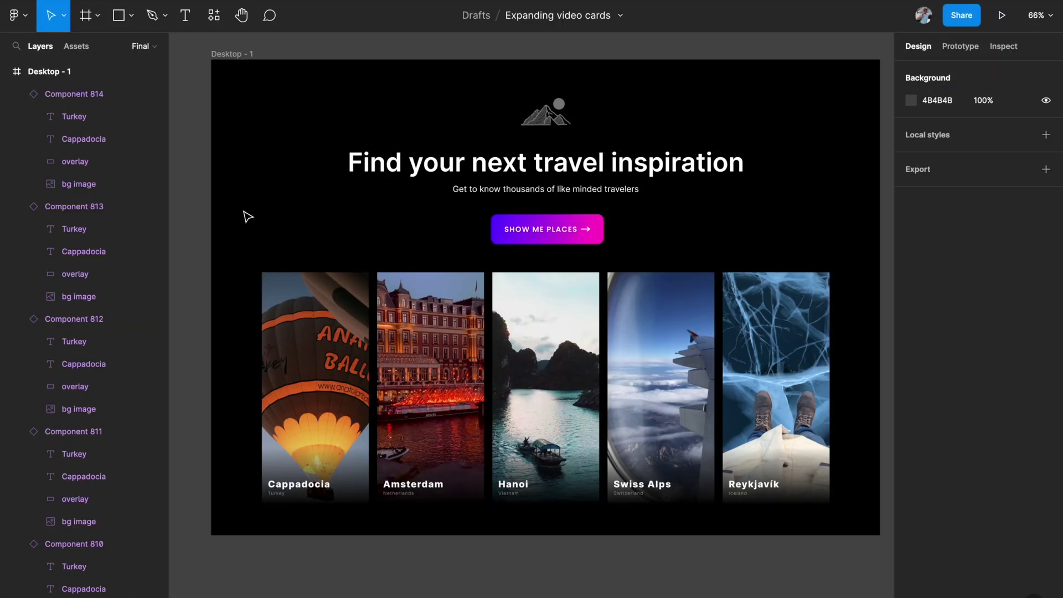
{"action": "left_click", "coordinate": [540, 358]}
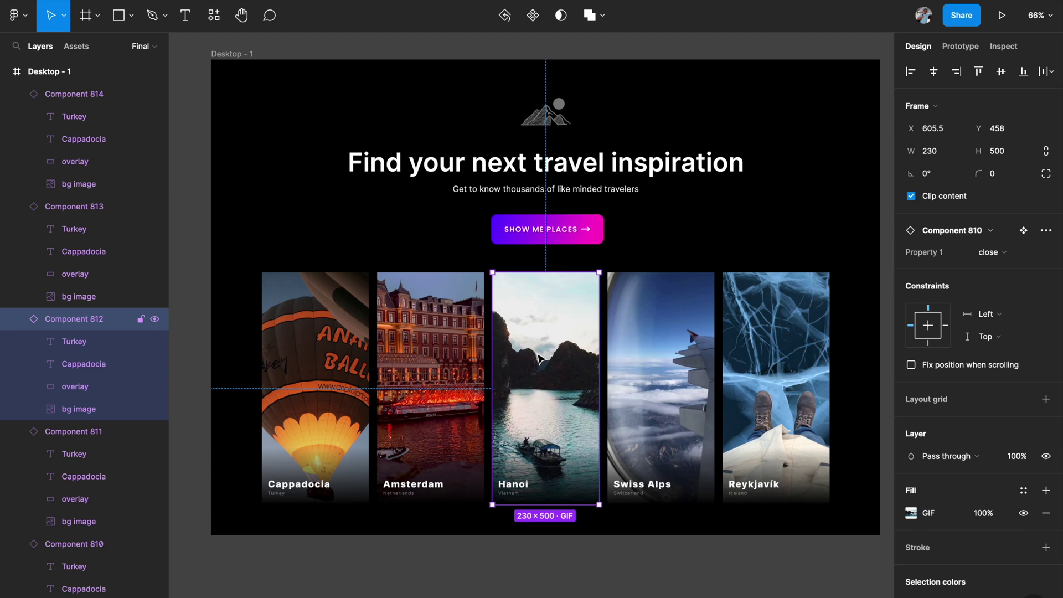
{"action": "left_click", "coordinate": [629, 354]}
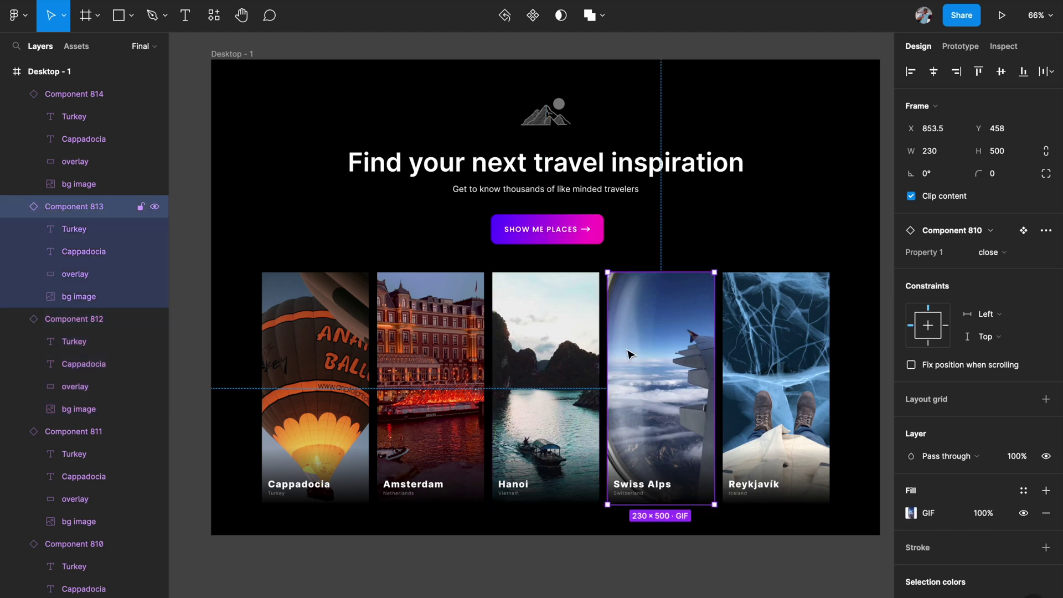
{"action": "left_click", "coordinate": [559, 354]}
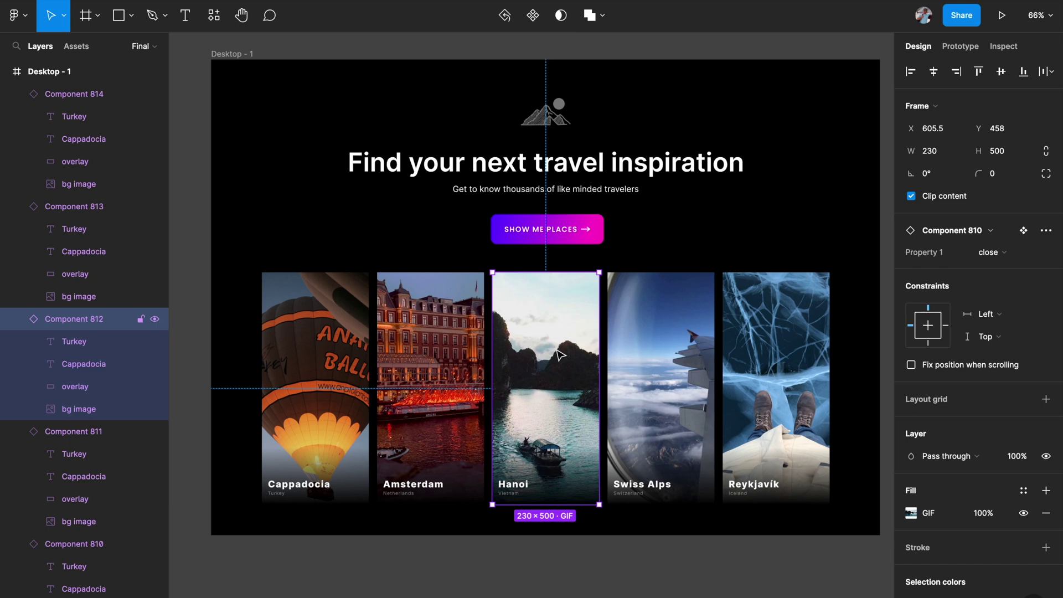
{"action": "left_click", "coordinate": [90, 410]}
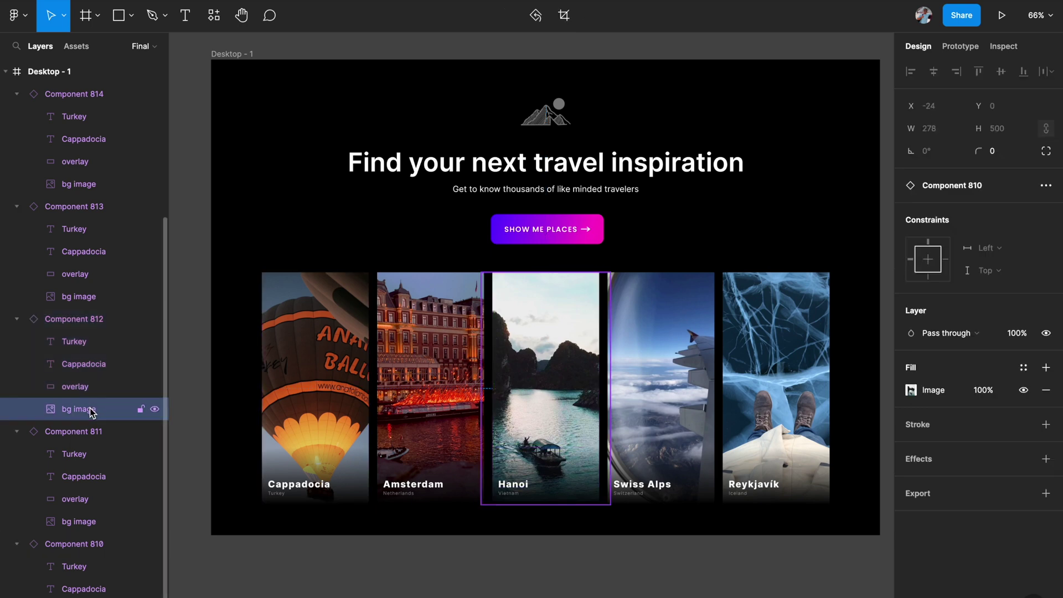
{"action": "left_click", "coordinate": [99, 326]}
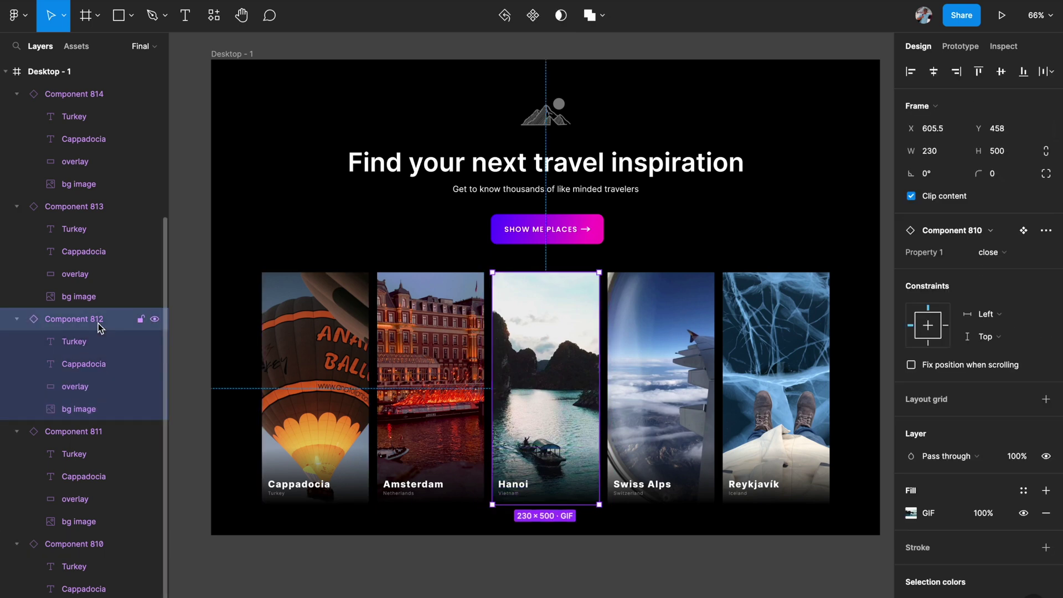
{"action": "left_click", "coordinate": [19, 322]}
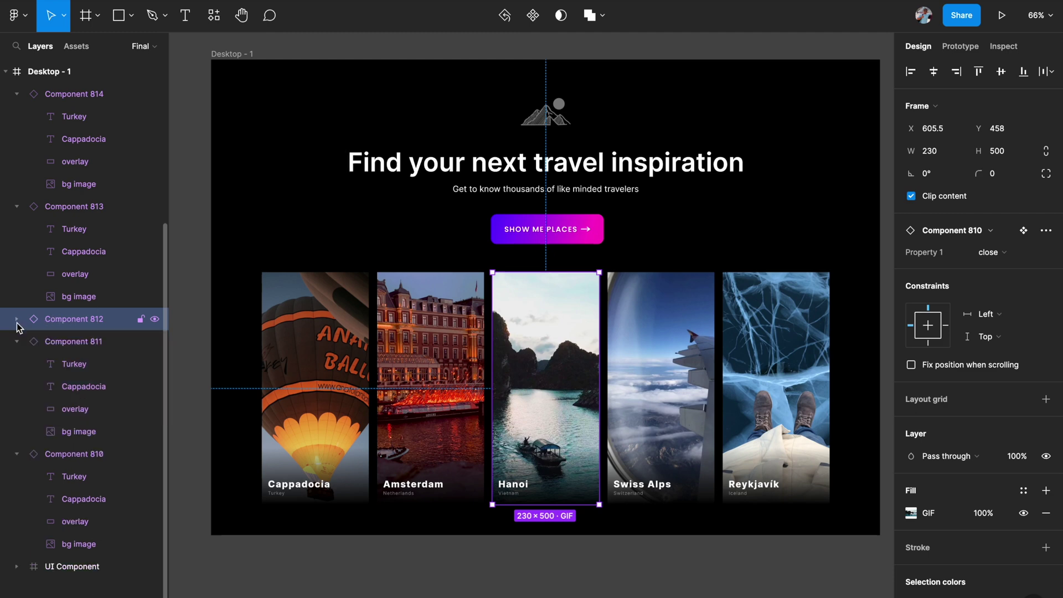
{"action": "left_click", "coordinate": [900, 511]}
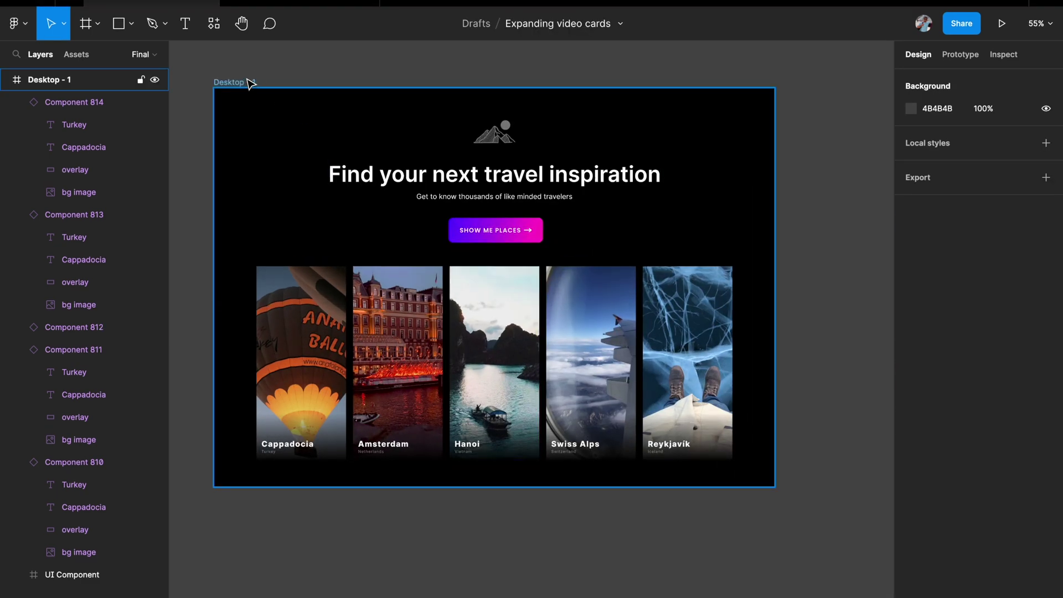
Step: Preview the Desktop - 1 prototype to check how the cards expand, and return to the design file
{"action": "left_click", "coordinate": [251, 80]}
{"action": "left_click", "coordinate": [1001, 23]}
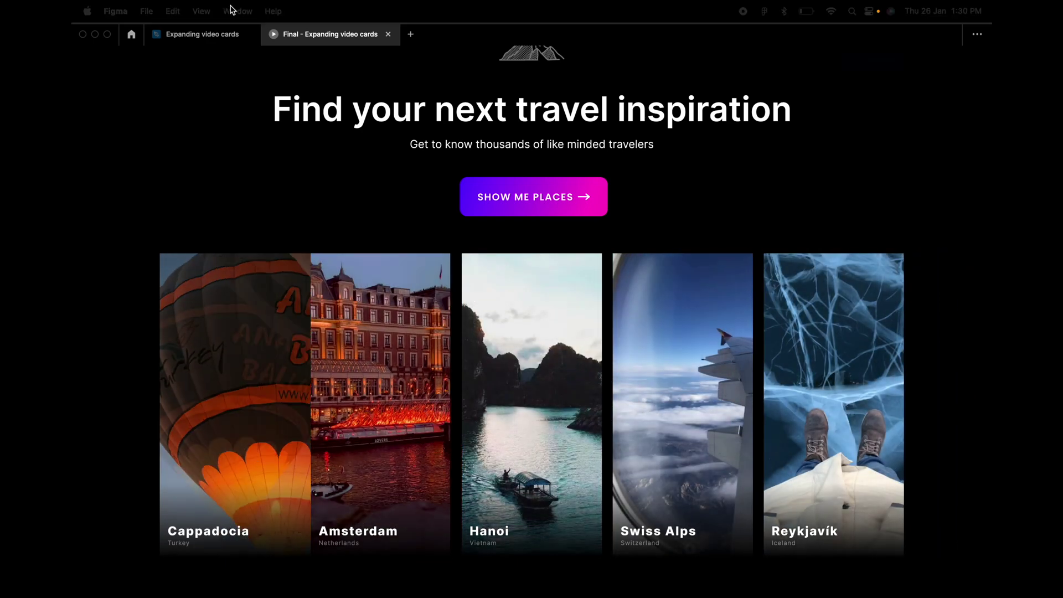
{"action": "left_click", "coordinate": [202, 34]}
Step: Group all five destination cards on Desktop - 1 into one frame
{"action": "left_click", "coordinate": [283, 244]}
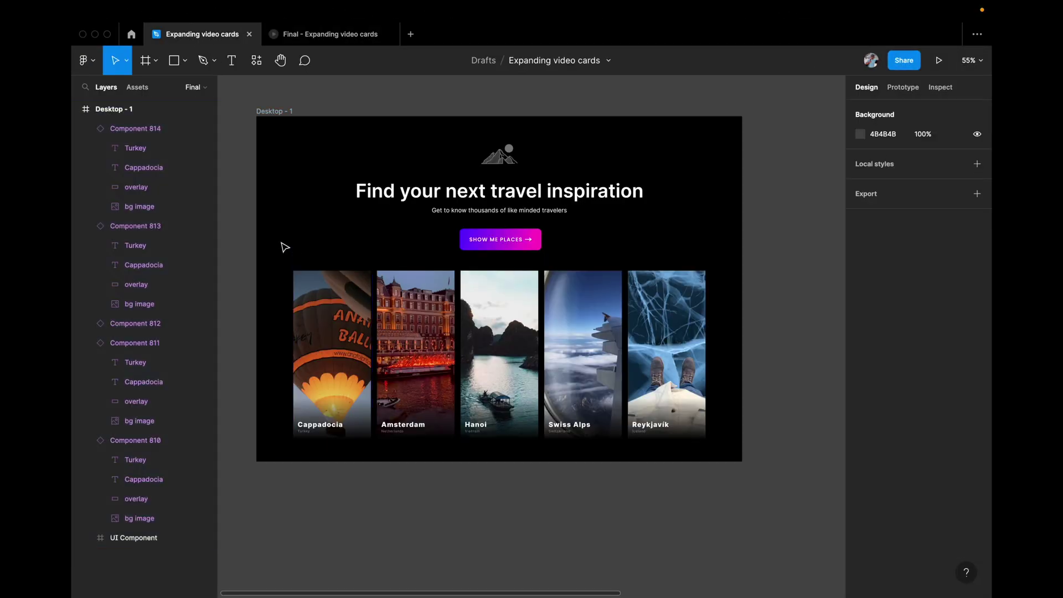
{"action": "left_click", "coordinate": [324, 306]}
{"action": "left_click", "coordinate": [408, 324], "text": "shift"}
{"action": "left_click", "coordinate": [498, 324], "text": "shift"}
{"action": "left_click", "coordinate": [583, 322], "text": "shift"}
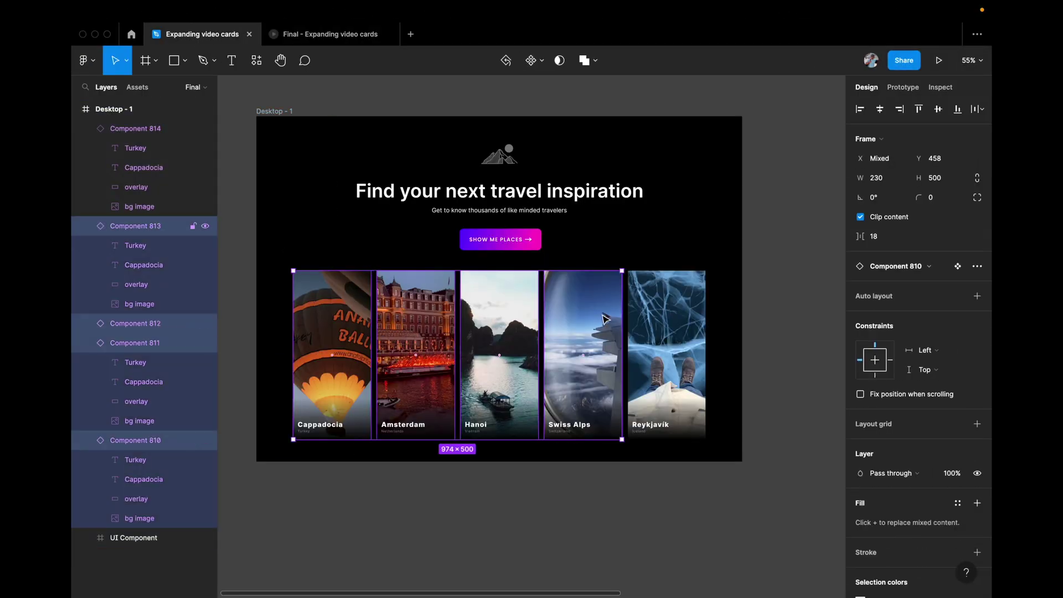
{"action": "left_click", "coordinate": [668, 320], "text": "shift"}
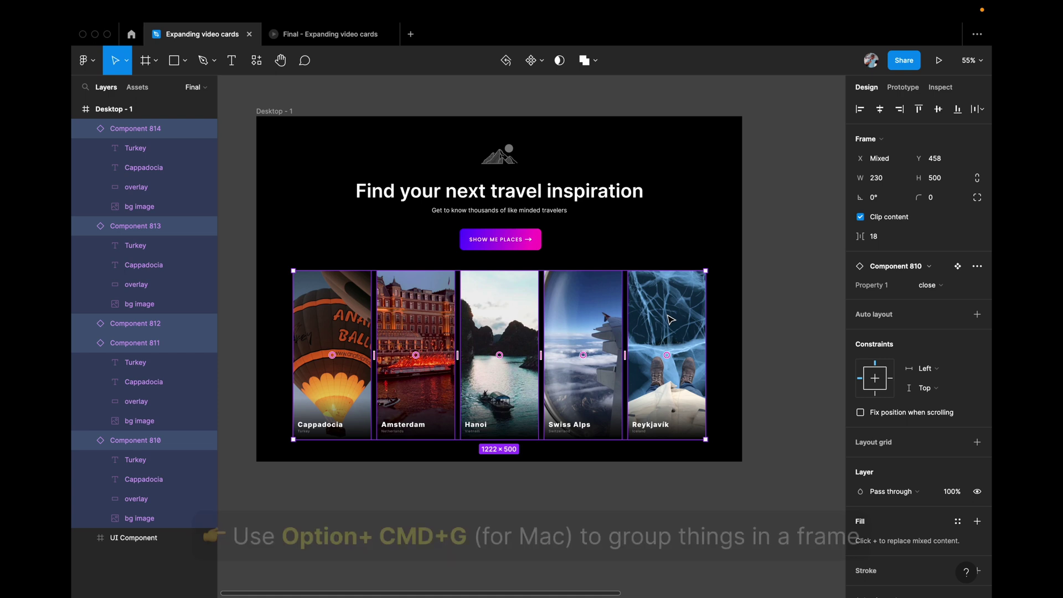
{"action": "key", "text": "super+alt+g"}
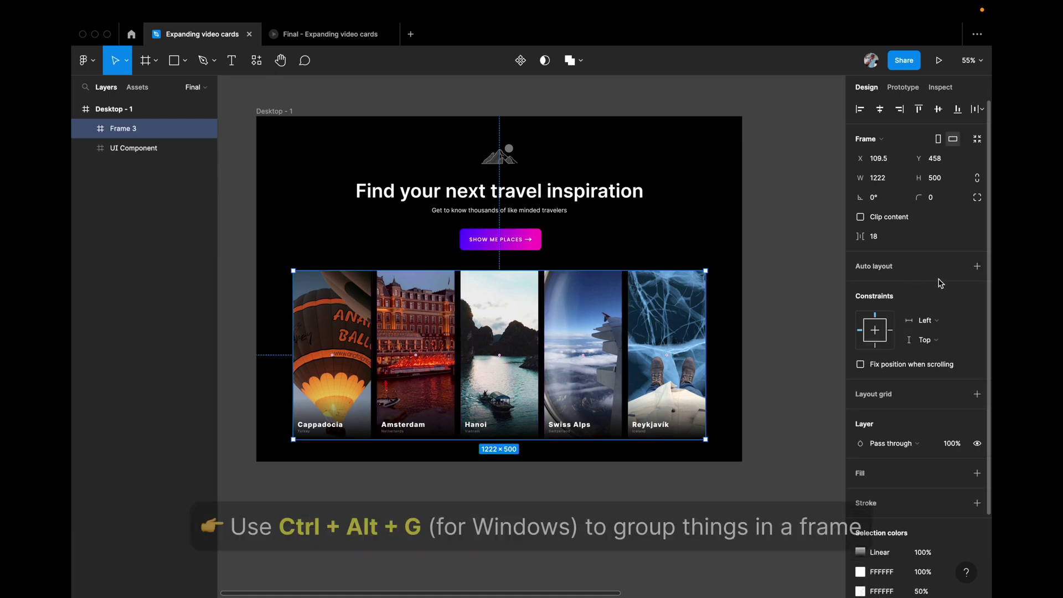
Step: Apply horizontal auto layout to the frame of five cards, with centered alignment and an item spacing of 18
{"action": "left_click", "coordinate": [977, 267]}
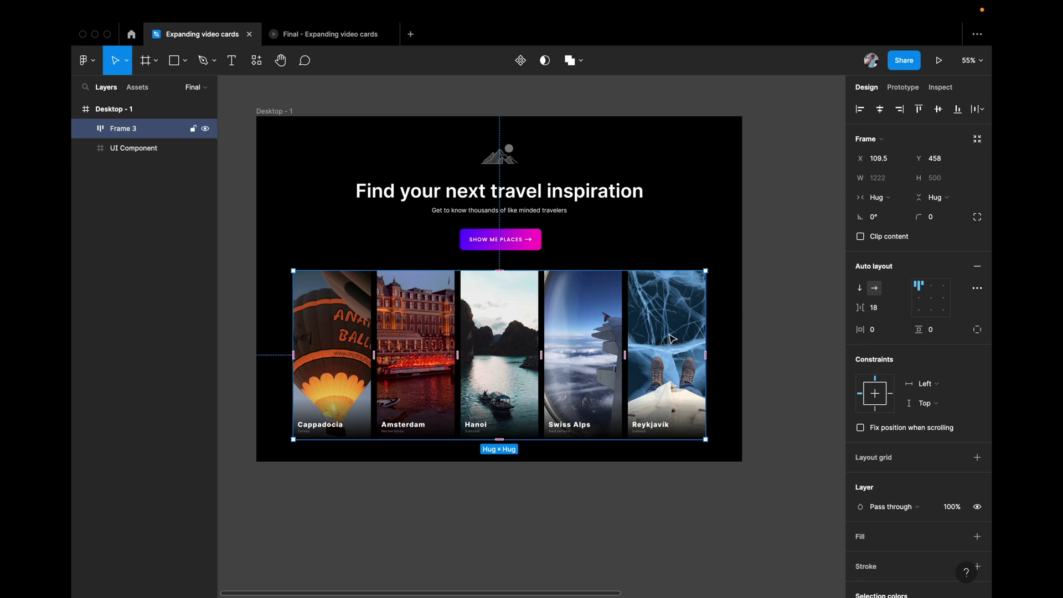
{"action": "left_click", "coordinate": [933, 304]}
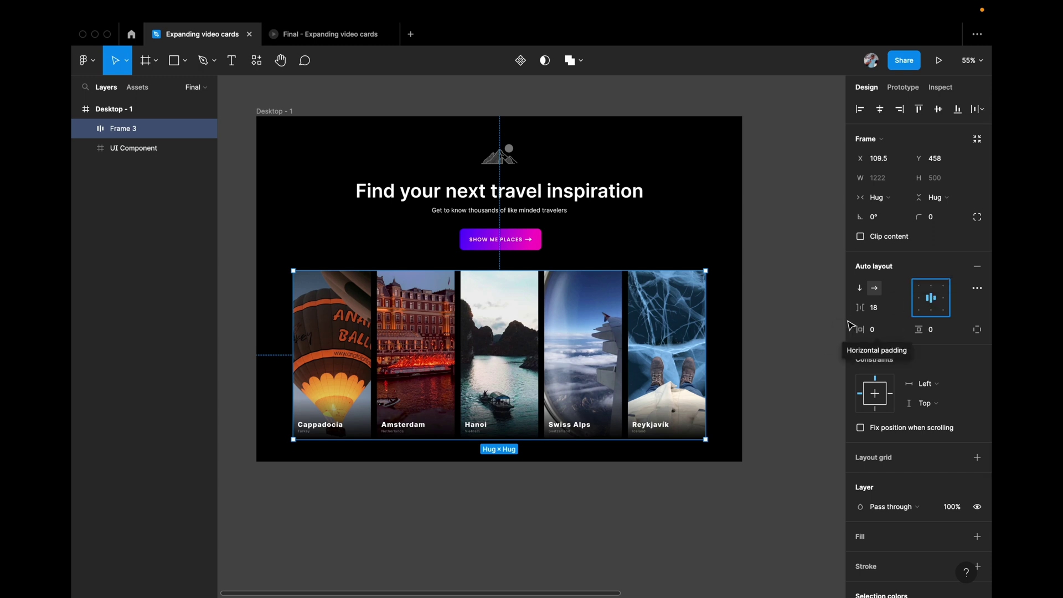
{"action": "left_click", "coordinate": [886, 315]}
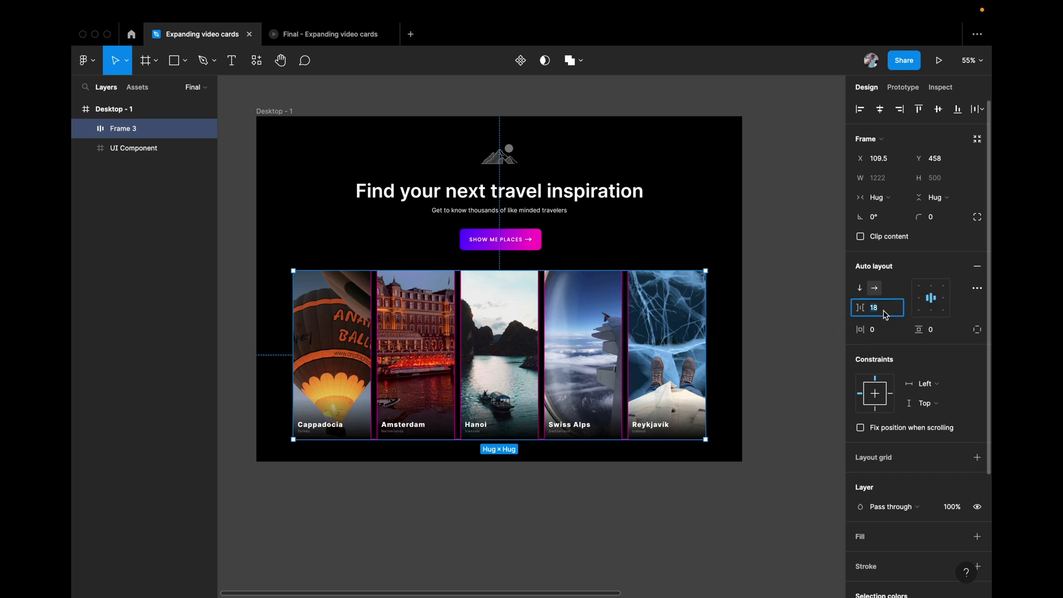
{"action": "key", "text": "Return"}
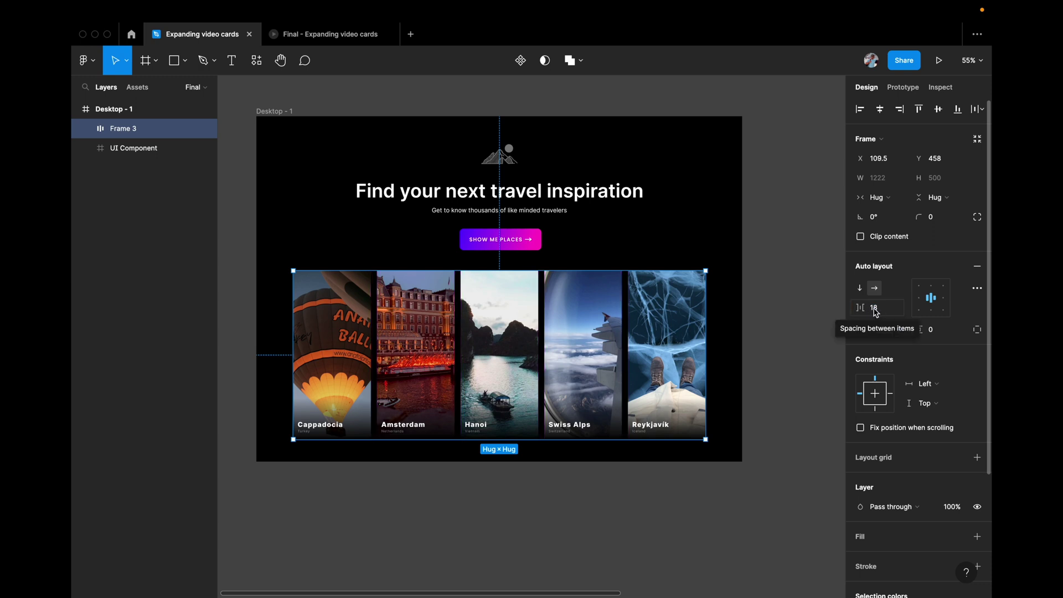
{"action": "scroll", "coordinate": [545, 326], "scroll_direction": "up", "scroll_amount": 5}
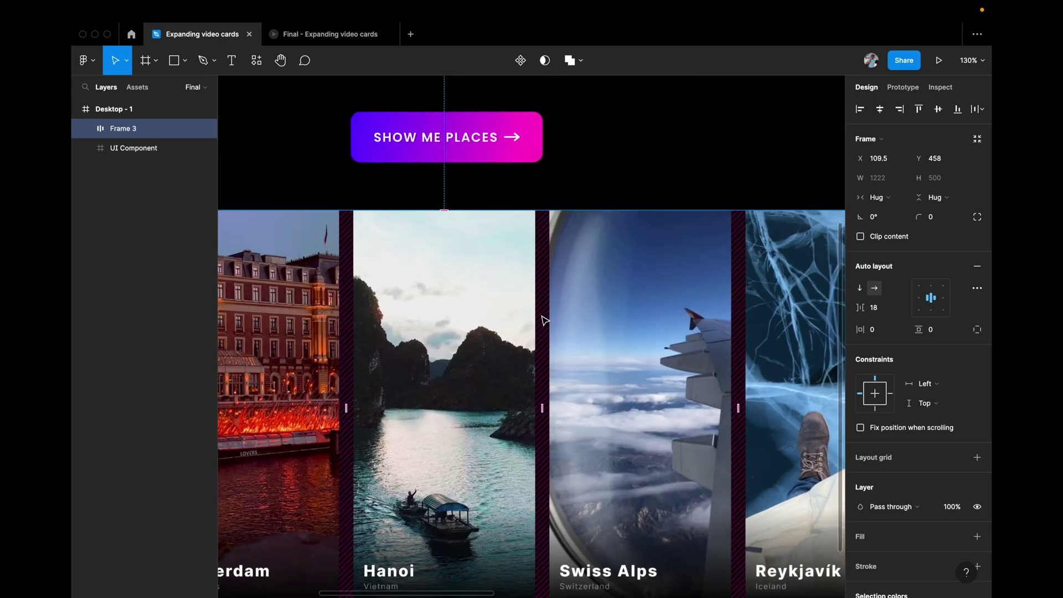
{"action": "scroll", "coordinate": [546, 325], "scroll_direction": "down", "scroll_amount": 4}
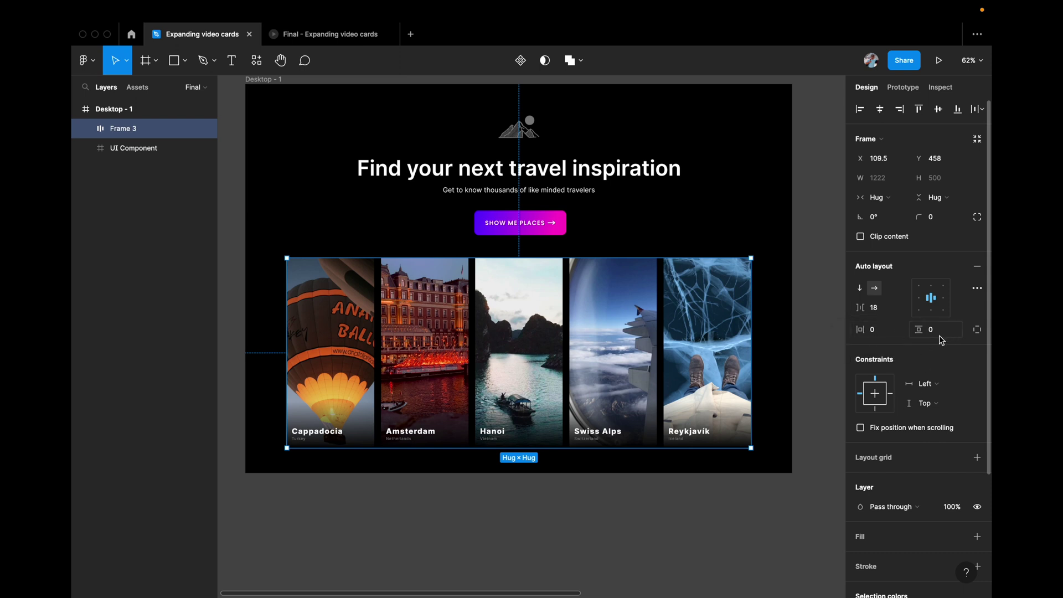
Step: Check in the prototype preview how the auto-layout cards expand on hover, and return to the design file
{"action": "scroll", "coordinate": [644, 375], "scroll_direction": "down", "scroll_amount": 2}
{"action": "scroll", "coordinate": [646, 380], "scroll_direction": "up", "scroll_amount": 1}
{"action": "scroll", "coordinate": [645, 380], "scroll_direction": "right", "scroll_amount": 1}
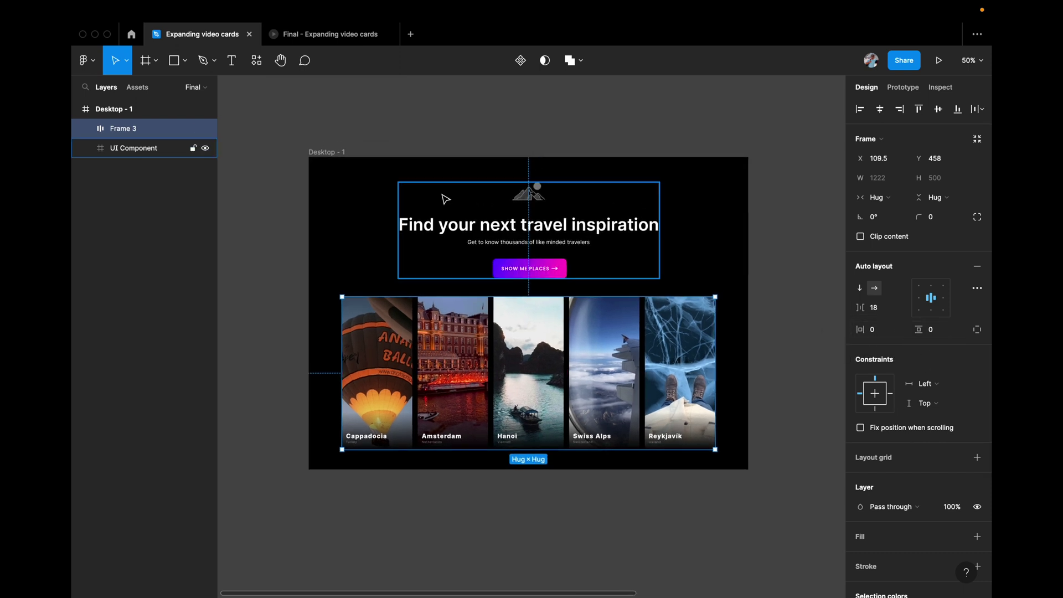
{"action": "left_click", "coordinate": [357, 38]}
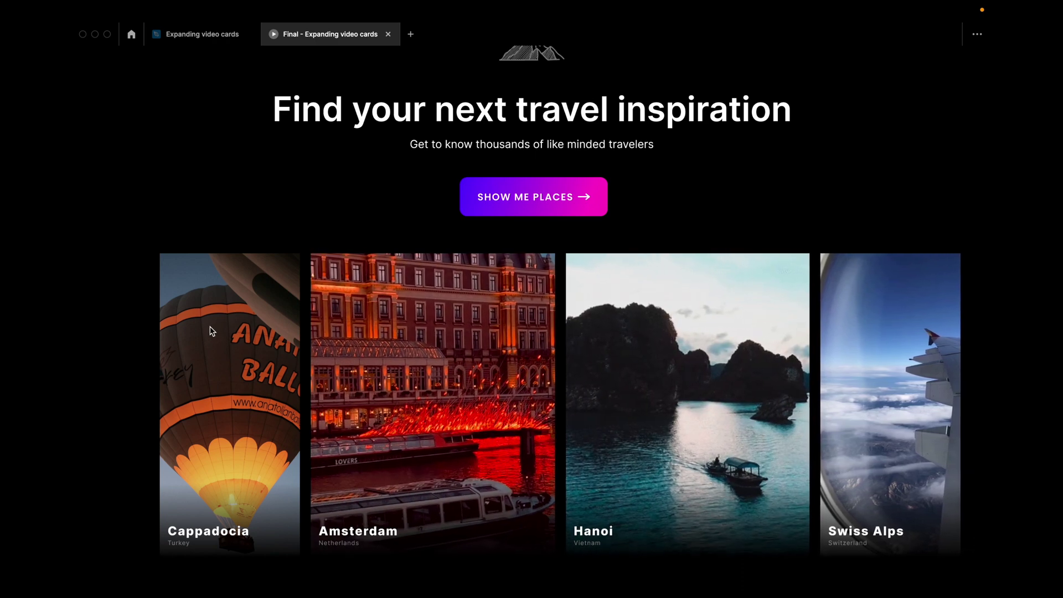
{"action": "left_click", "coordinate": [173, 34]}
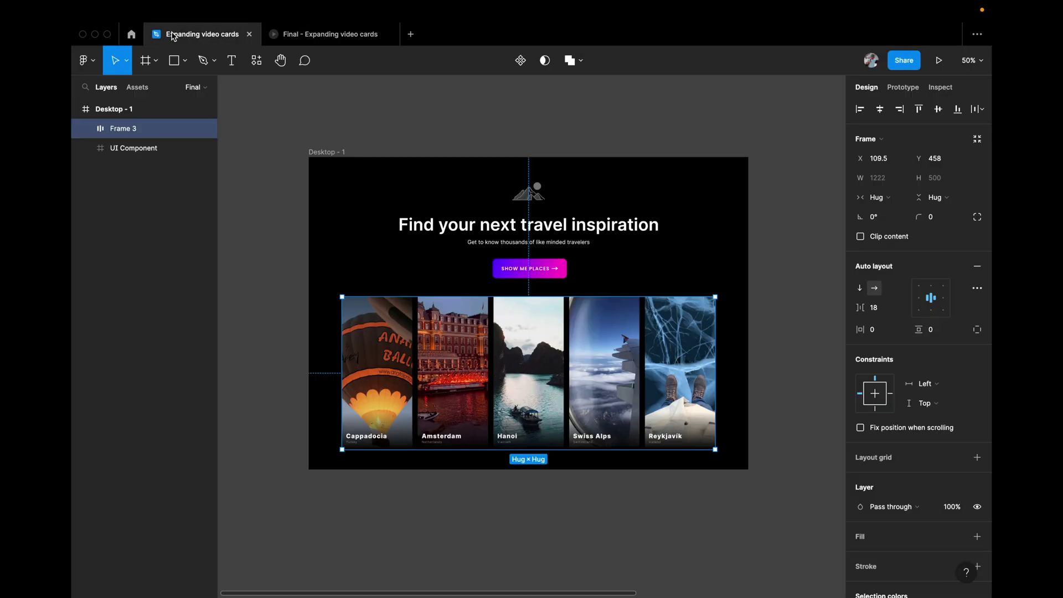
Step: Set the horizontal resizing of the five-card frame to Fixed width
{"action": "left_click", "coordinate": [333, 268]}
{"action": "left_click", "coordinate": [386, 348]}
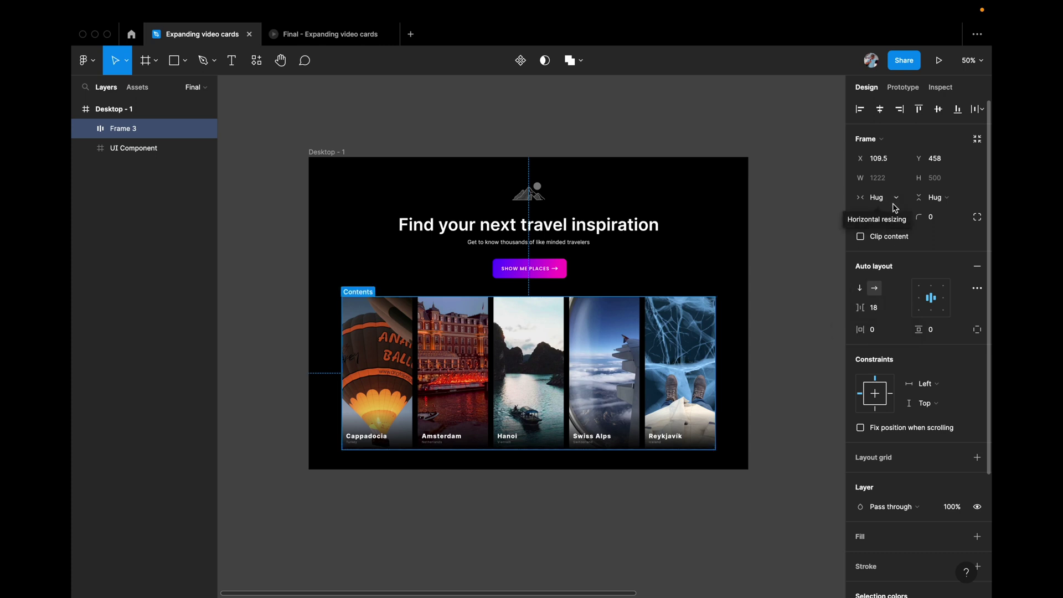
{"action": "left_click", "coordinate": [893, 199]}
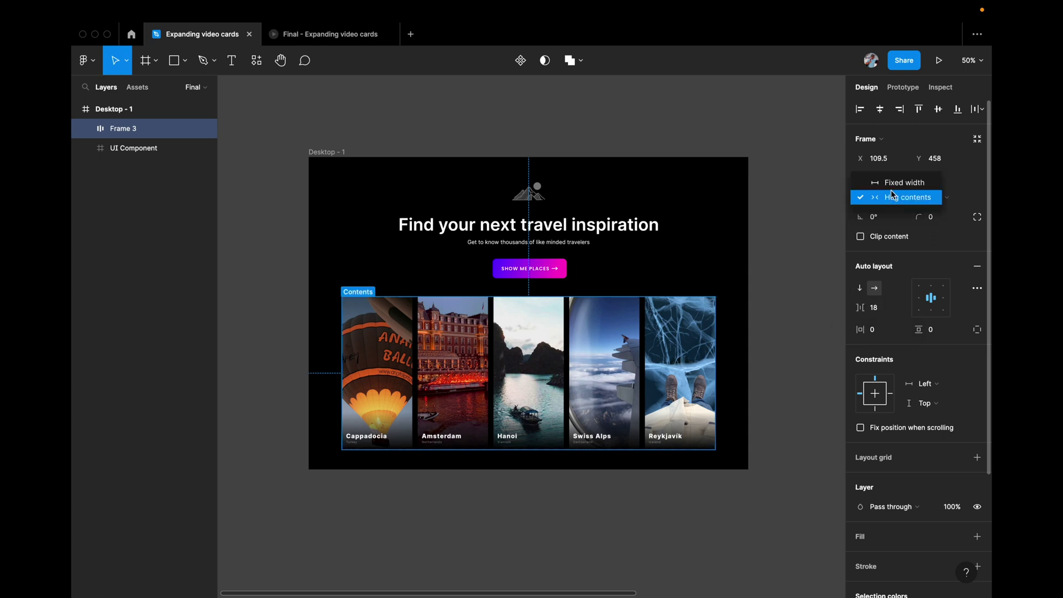
{"action": "left_click", "coordinate": [895, 183]}
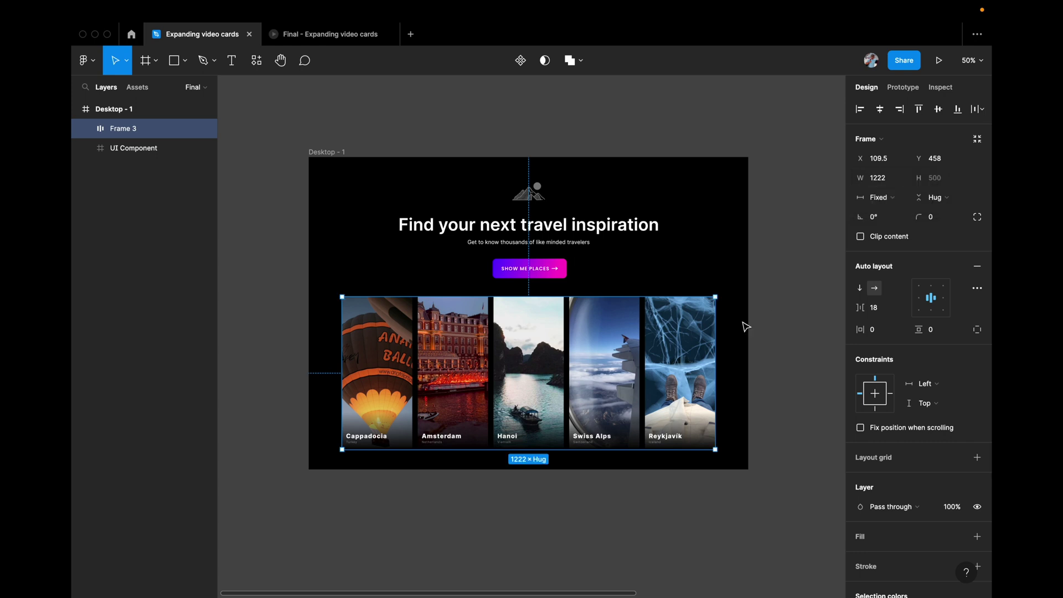
Step: Test the hover expansion of the Cappadocia and Amsterdam cards in the prototype preview with the fixed-width frame
{"action": "scroll", "coordinate": [613, 377], "scroll_direction": "up", "scroll_amount": 2}
{"action": "scroll", "coordinate": [613, 377], "scroll_direction": "down", "scroll_amount": 1}
{"action": "scroll", "coordinate": [613, 376], "scroll_direction": "left", "scroll_amount": 1}
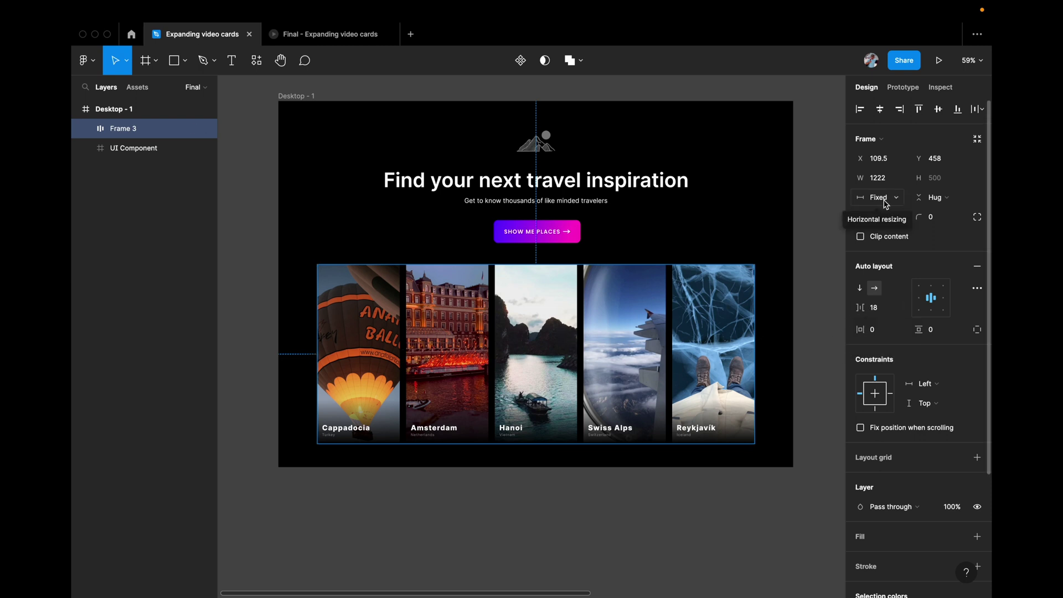
{"action": "left_click", "coordinate": [330, 33]}
{"action": "mouse_move", "coordinate": [308, 361]}
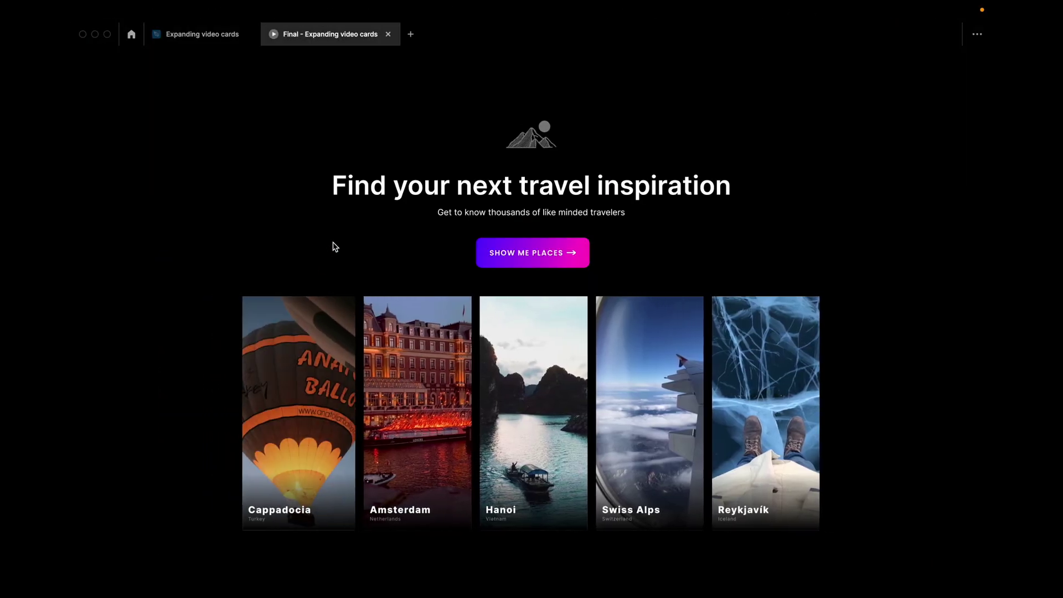
{"action": "mouse_move", "coordinate": [416, 352]}
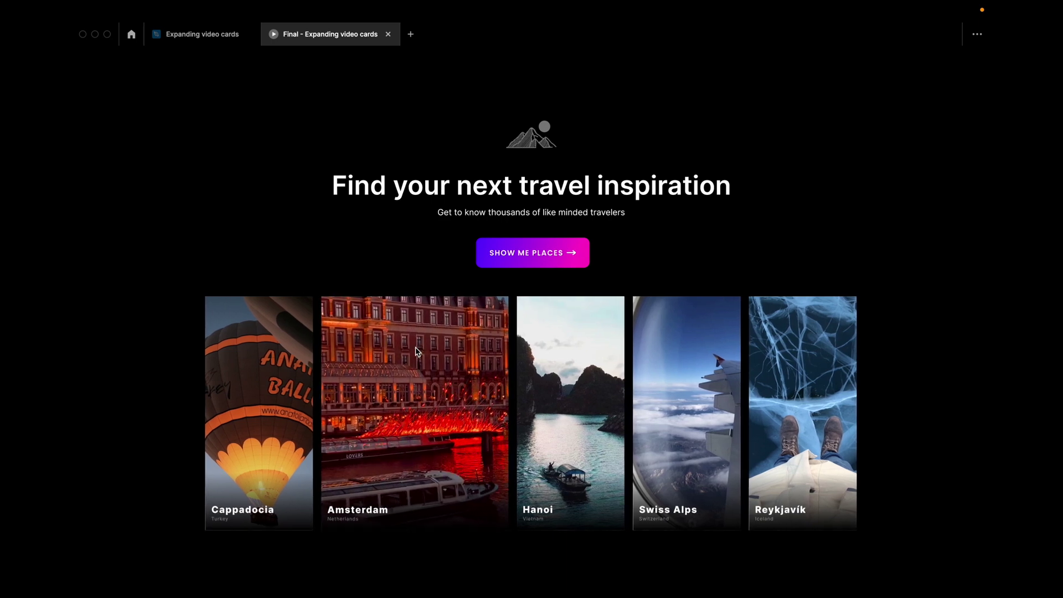
Step: Test the hover expansion across the Hanoi and Swiss Alps cards in the prototype preview, and return to the design file
{"action": "mouse_move", "coordinate": [518, 343]}
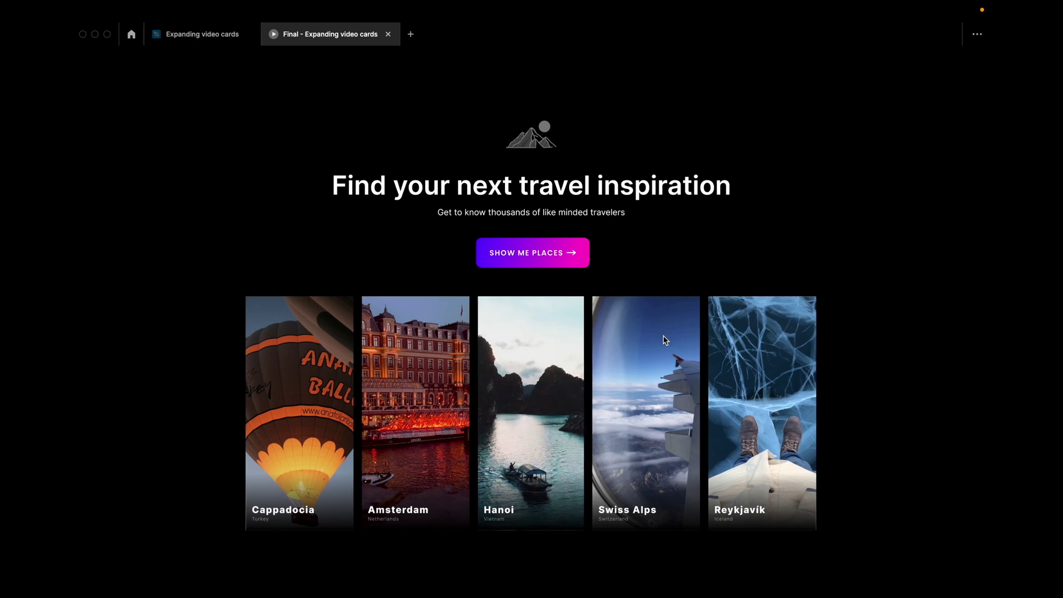
{"action": "mouse_move", "coordinate": [665, 339]}
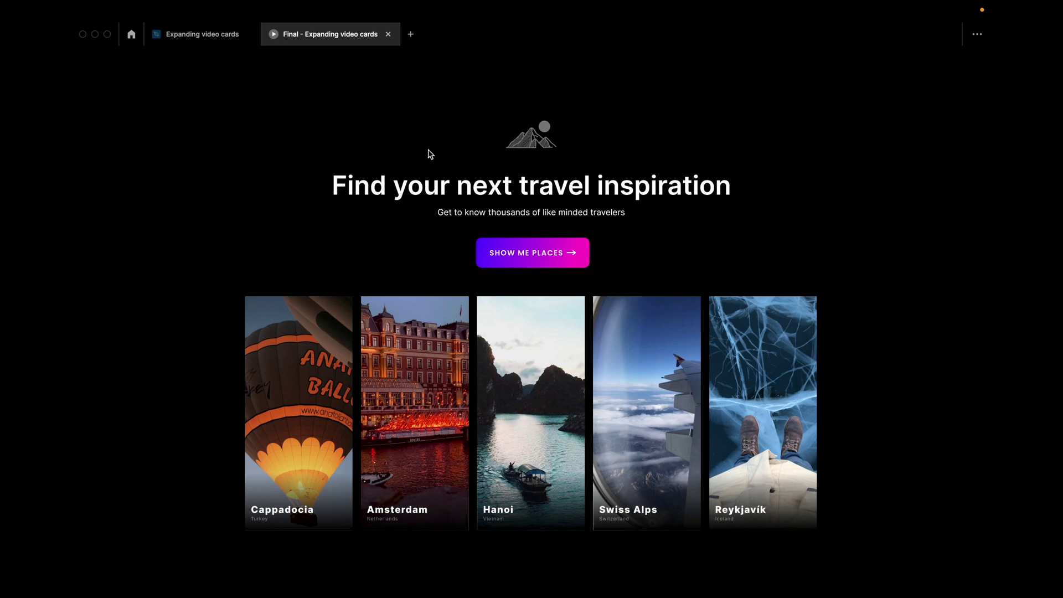
{"action": "left_click", "coordinate": [233, 34]}
{"action": "left_click", "coordinate": [346, 219]}
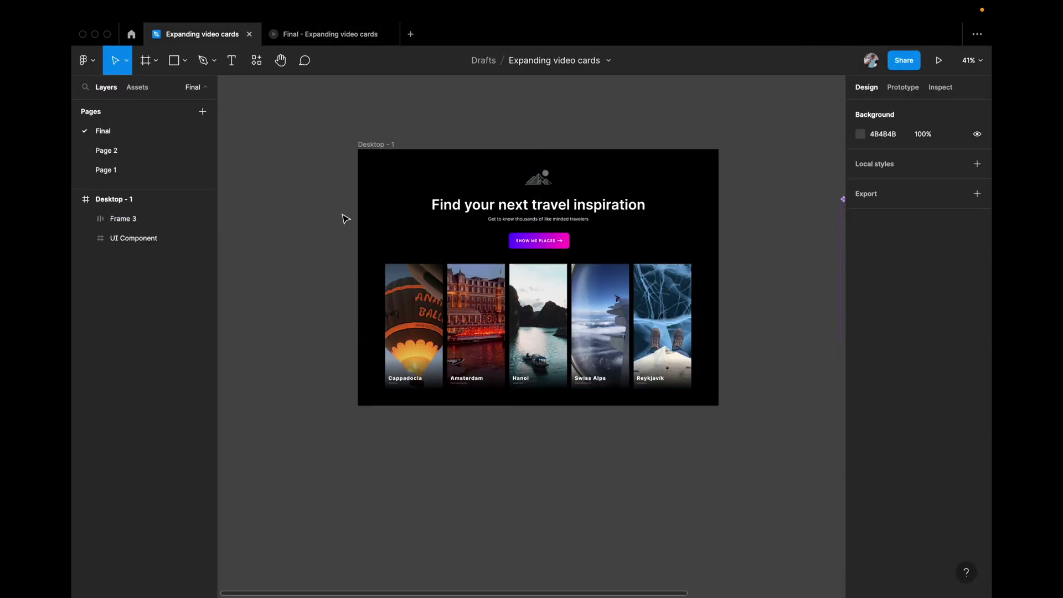
Step: Inspect the default and hover variants of the Cappadocia card component beside the desktop frame
{"action": "scroll", "coordinate": [345, 219], "scroll_direction": "down", "scroll_amount": 2}
{"action": "scroll", "coordinate": [346, 219], "scroll_direction": "right", "scroll_amount": 1}
{"action": "scroll", "coordinate": [636, 238], "scroll_direction": "right", "scroll_amount": 3}
{"action": "scroll", "coordinate": [609, 219], "scroll_direction": "up", "scroll_amount": 1}
{"action": "left_click", "coordinate": [575, 243]}
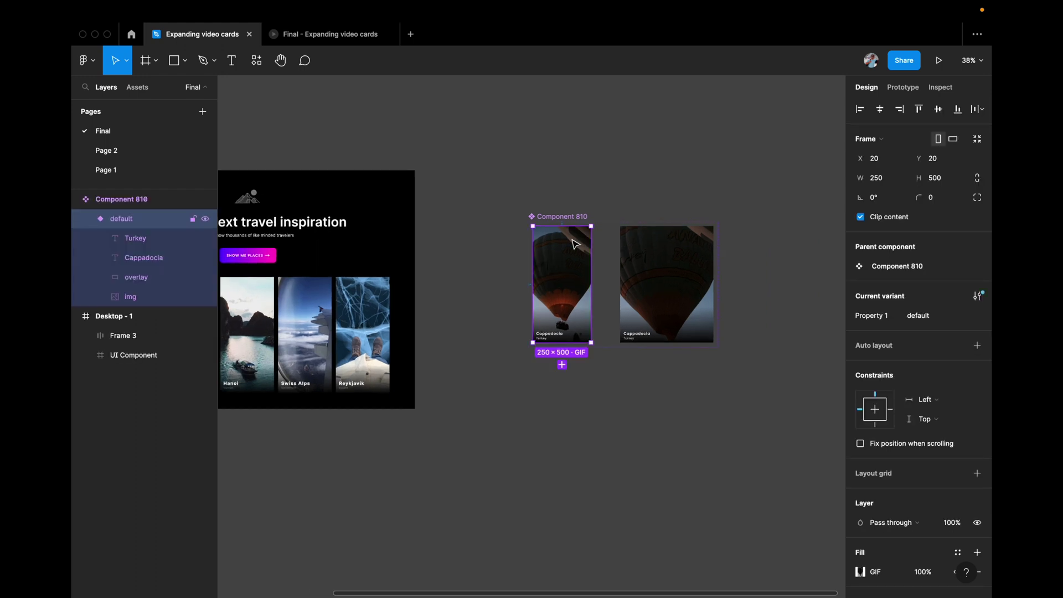
{"action": "left_click", "coordinate": [681, 268]}
Step: Review the auto-layout settings of the five-card frame in the desktop design, and switch back to the prototype preview
{"action": "scroll", "coordinate": [682, 269], "scroll_direction": "left", "scroll_amount": 4}
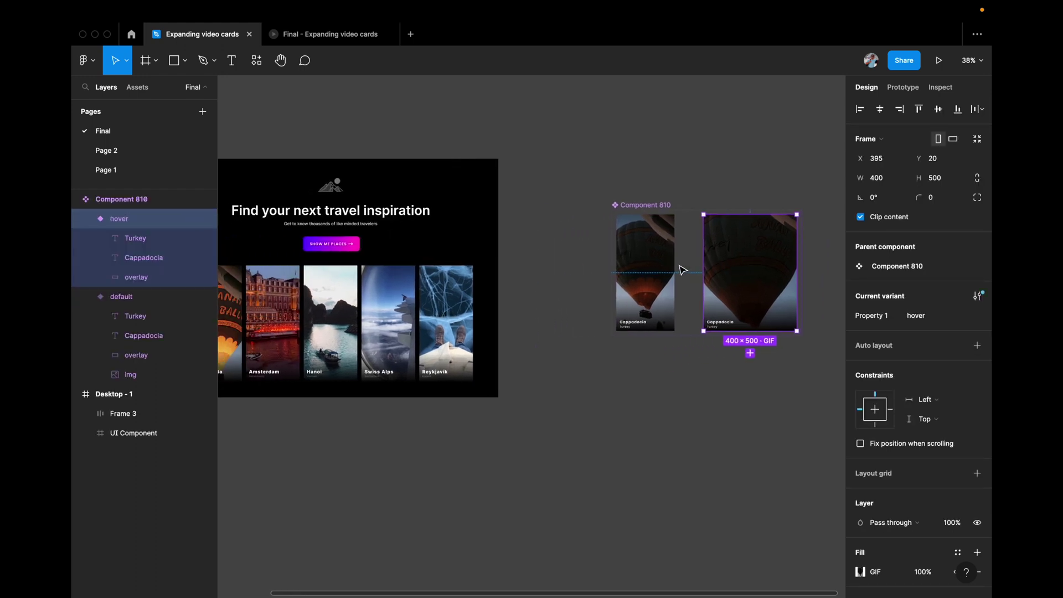
{"action": "scroll", "coordinate": [681, 270], "scroll_direction": "left", "scroll_amount": 4}
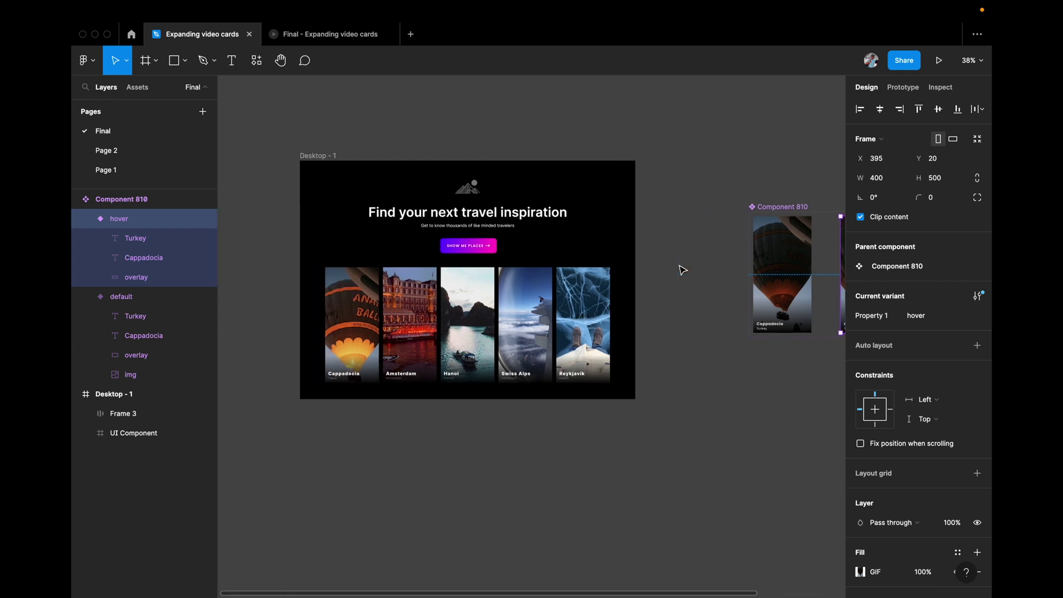
{"action": "scroll", "coordinate": [635, 300], "scroll_direction": "up", "scroll_amount": 2}
{"action": "left_click", "coordinate": [635, 300]}
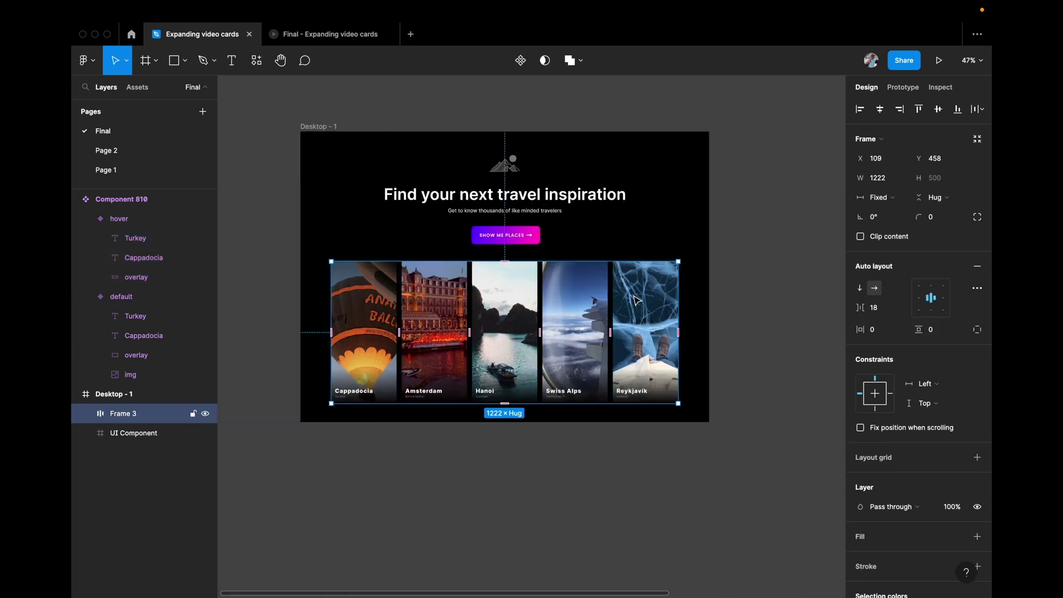
{"action": "left_click", "coordinate": [797, 294]}
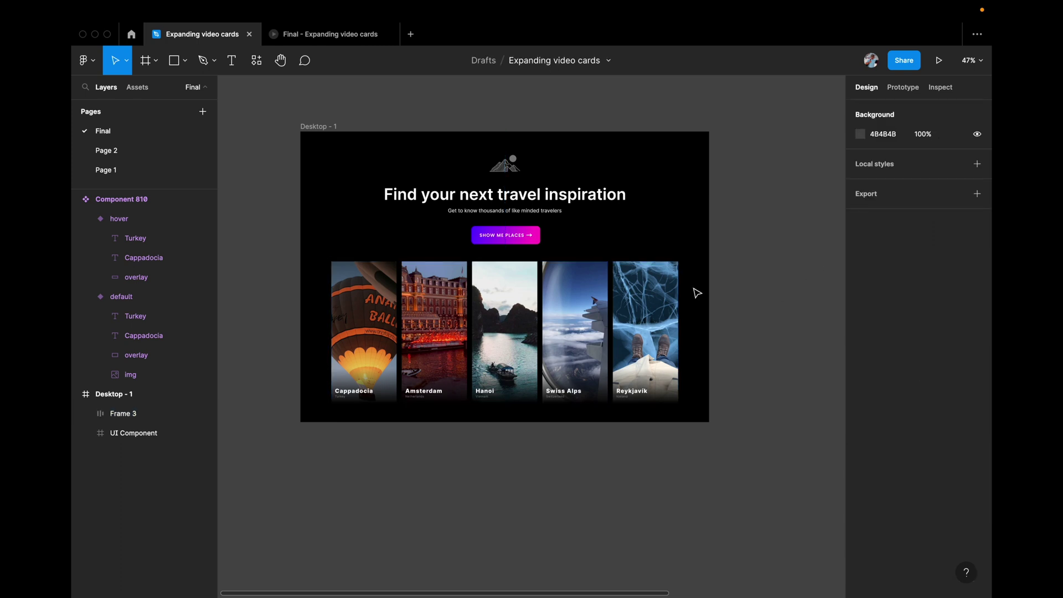
{"action": "left_click", "coordinate": [329, 38]}
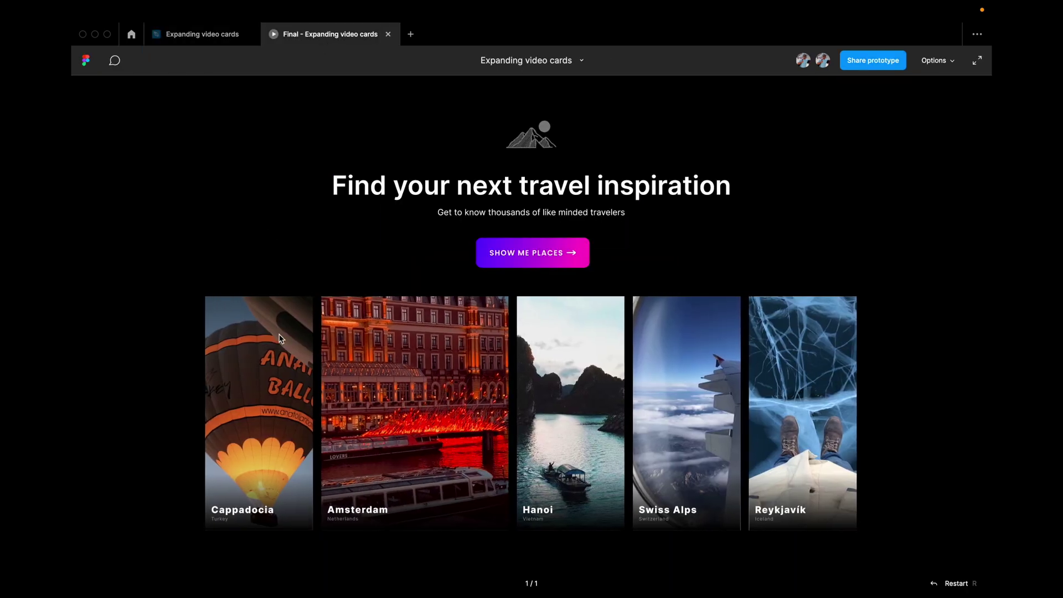